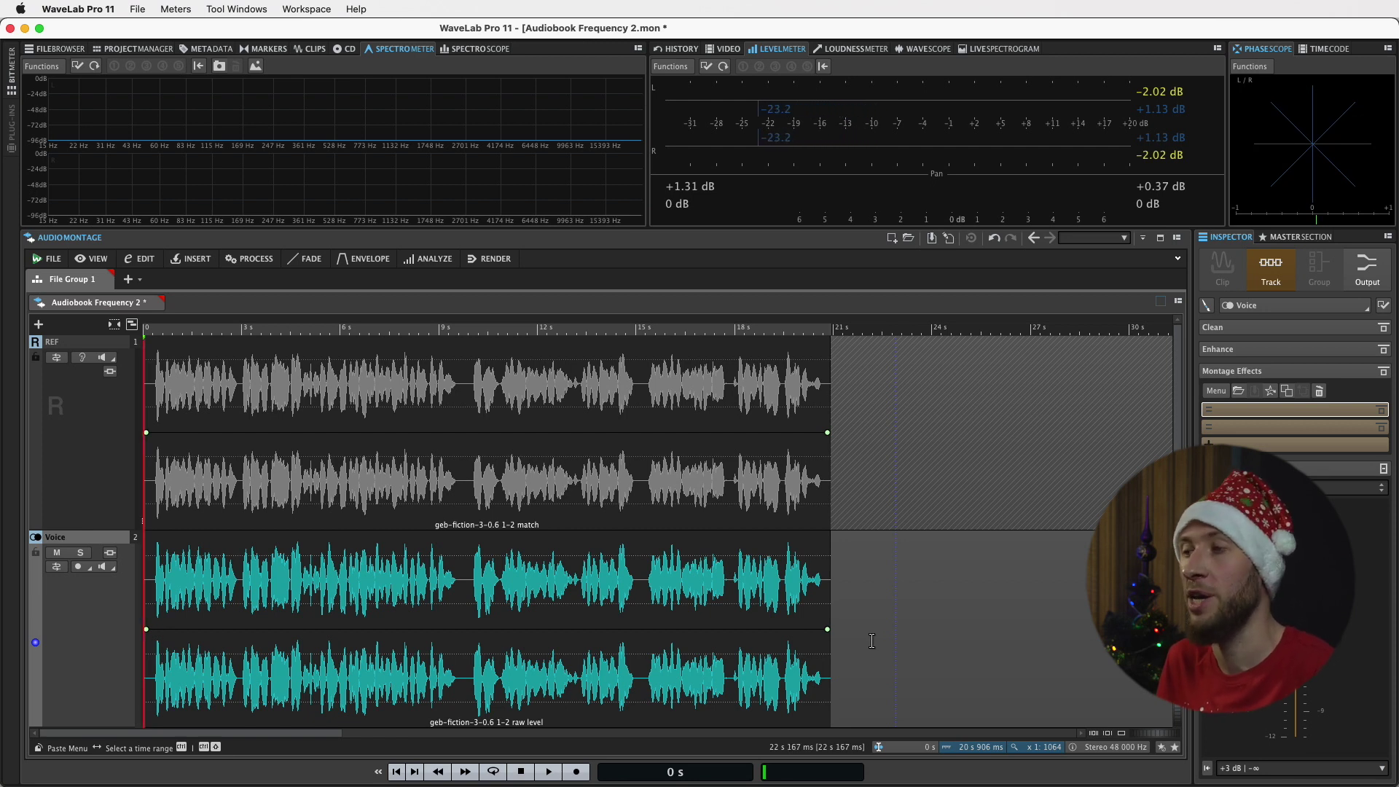
Step: Listen to the REF track on its own from the start of the montage
{"action": "left_click", "coordinate": [82, 357]}
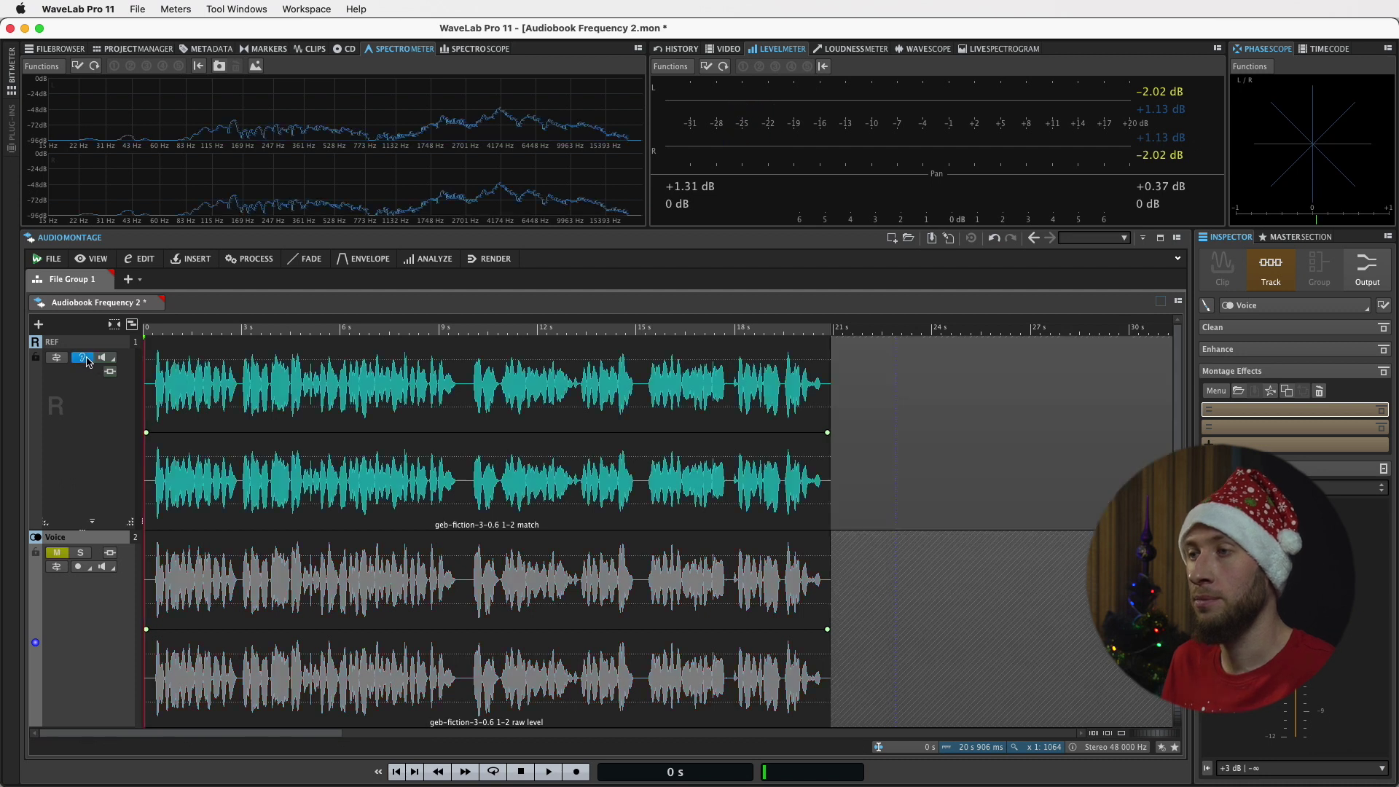
{"action": "key", "text": "space"}
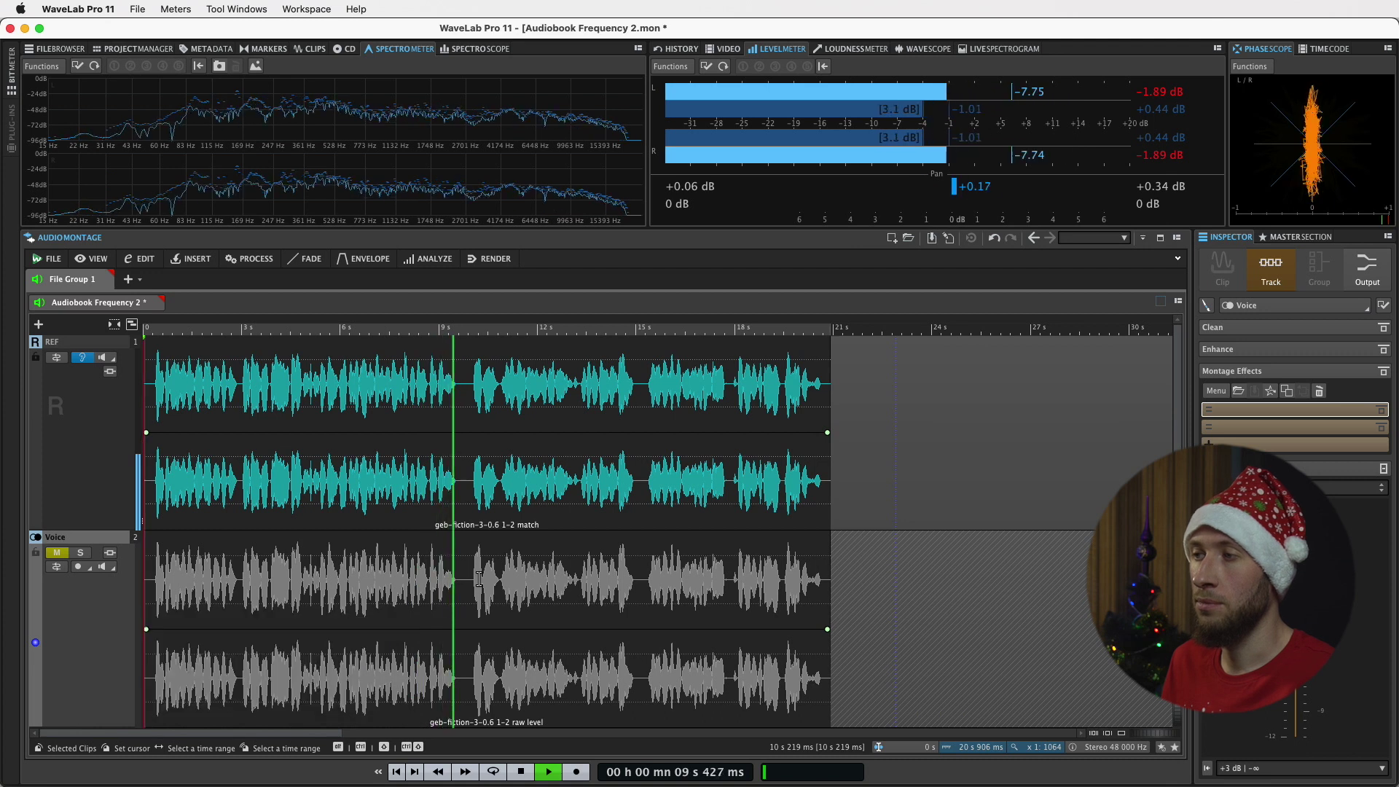
{"action": "key", "text": "space"}
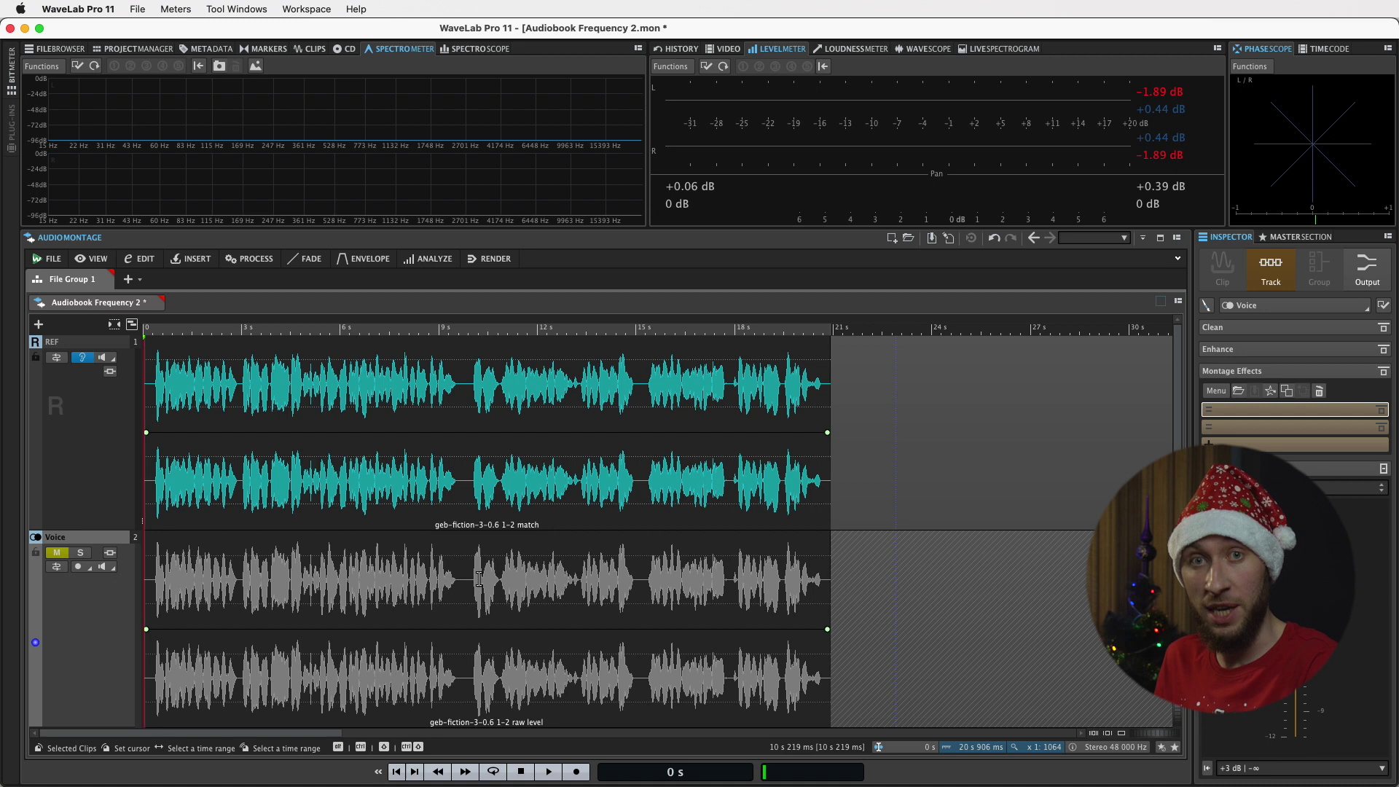
Step: Copy the reference clip onto the Voice track after the raw voice clip, starting at about 23 s 297 ms
{"action": "left_click", "coordinate": [424, 478]}
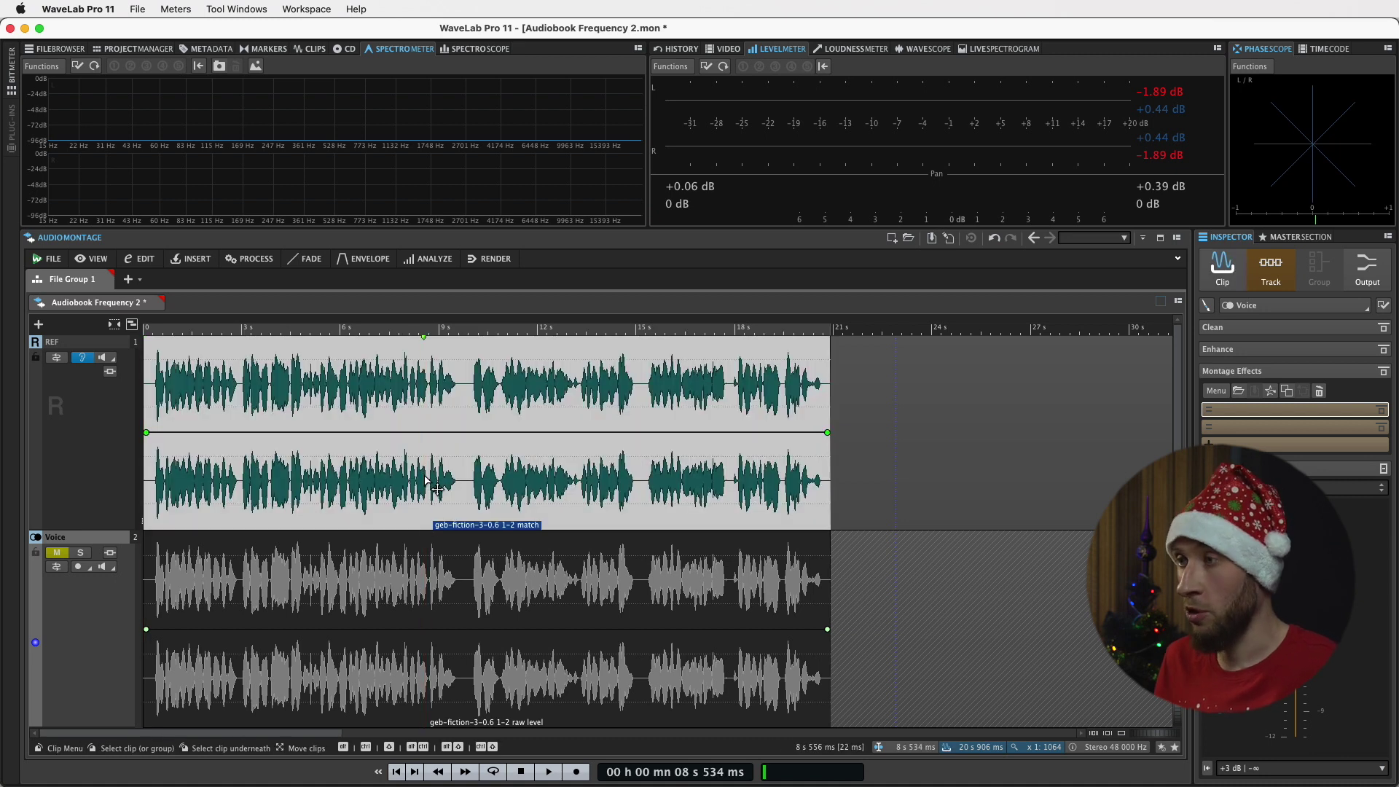
{"action": "left_click", "coordinate": [947, 596]}
{"action": "left_click", "coordinate": [910, 596]}
{"action": "key", "text": "super+v"}
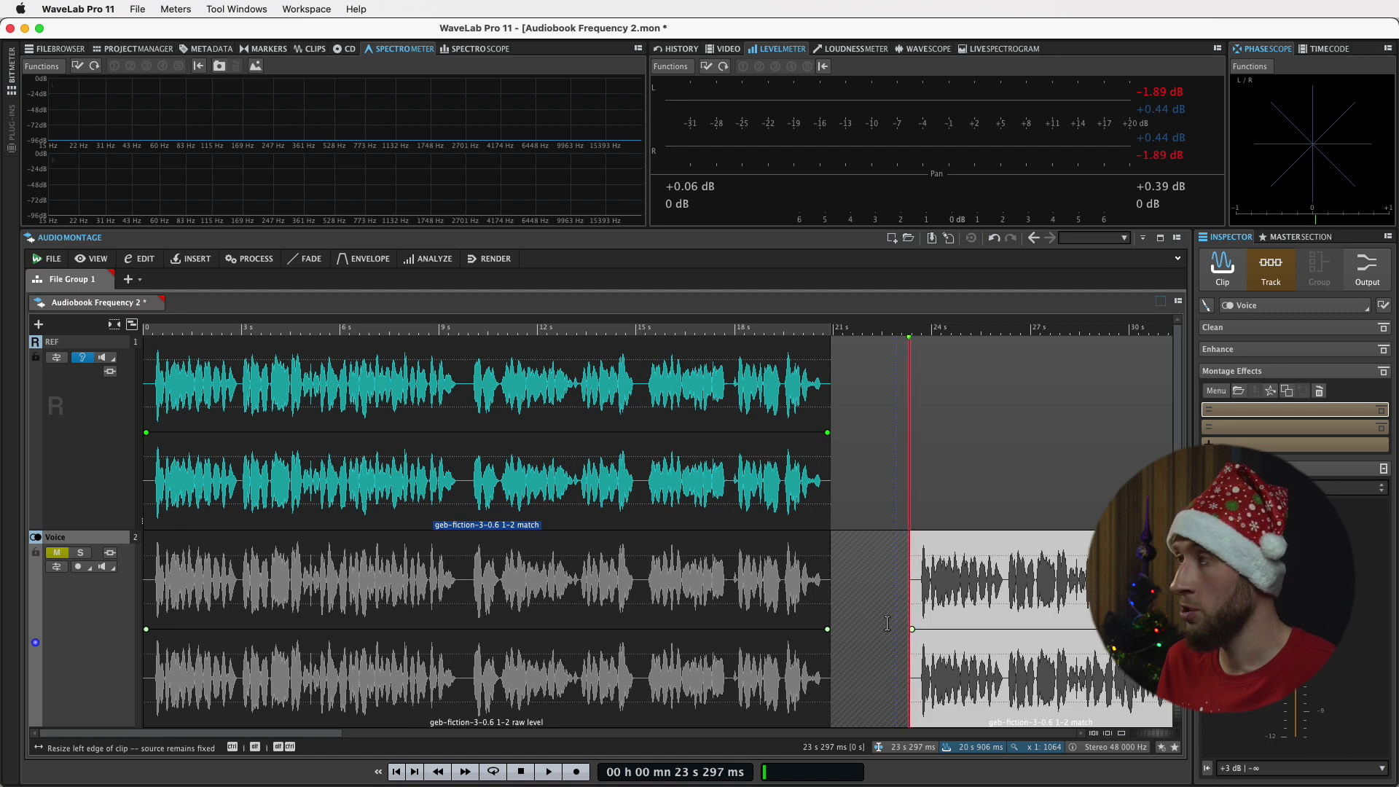
Step: Insert Voxengo CurveEQ in the Voice track's first effect slot and turn off Listen Alone for the REF track
{"action": "left_click", "coordinate": [1285, 432]}
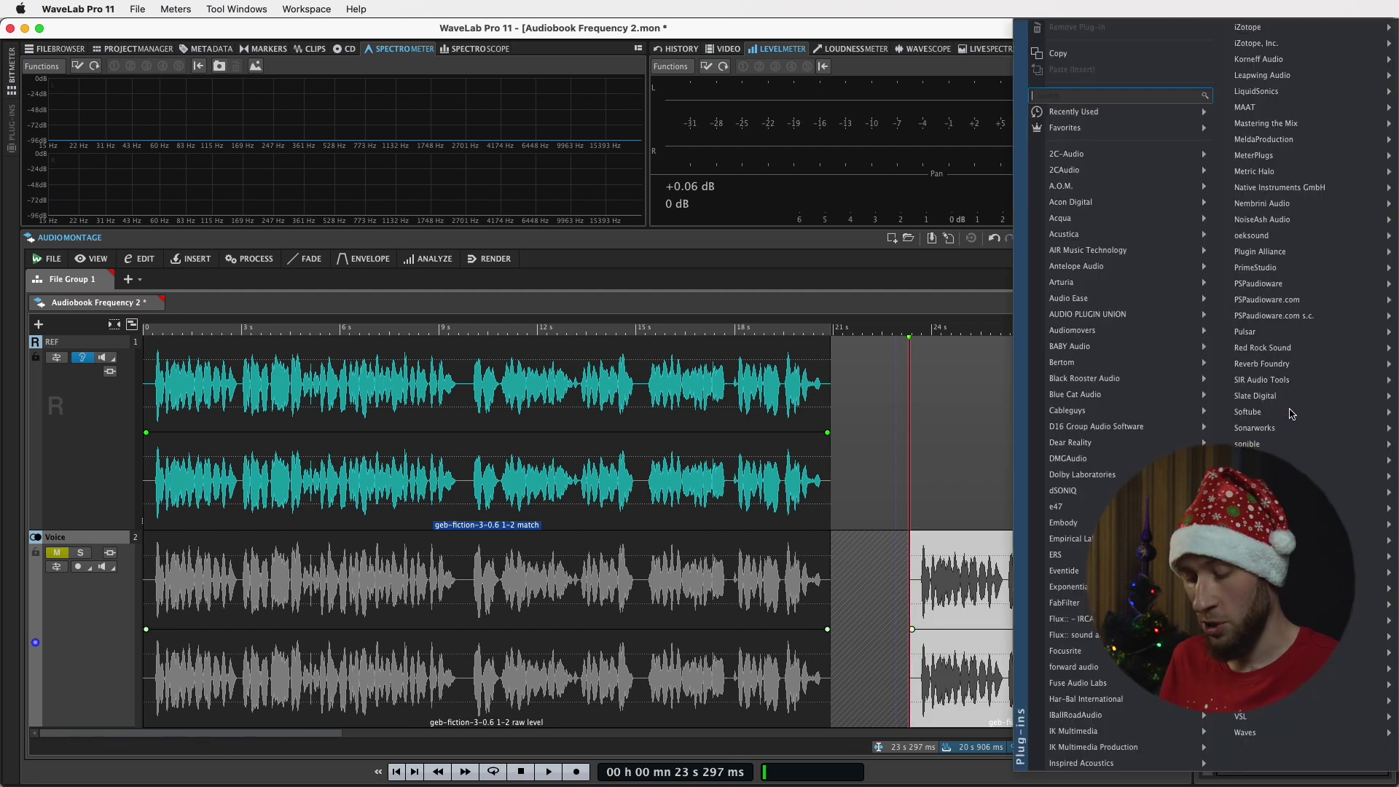
{"action": "type", "text": "curve"}
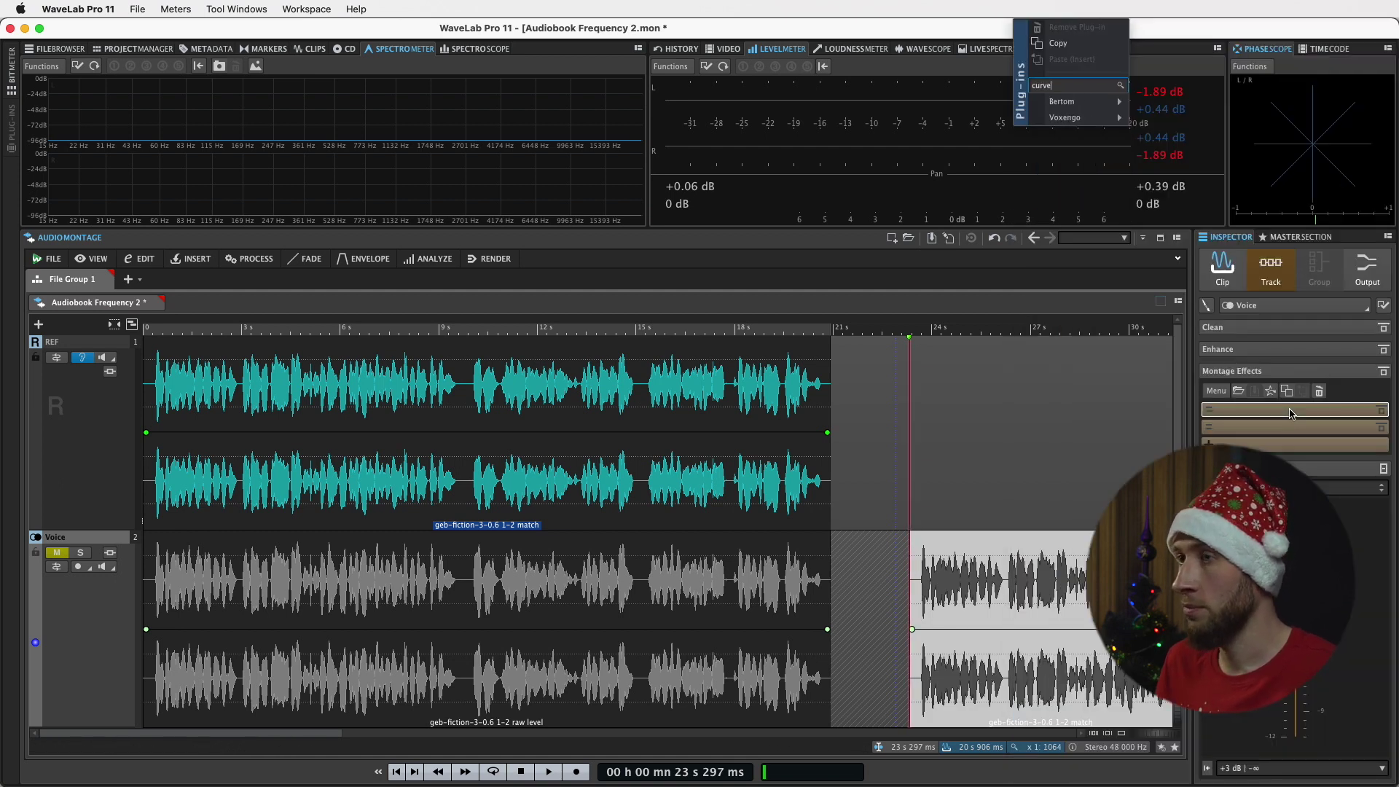
{"action": "left_click", "coordinate": [1166, 126]}
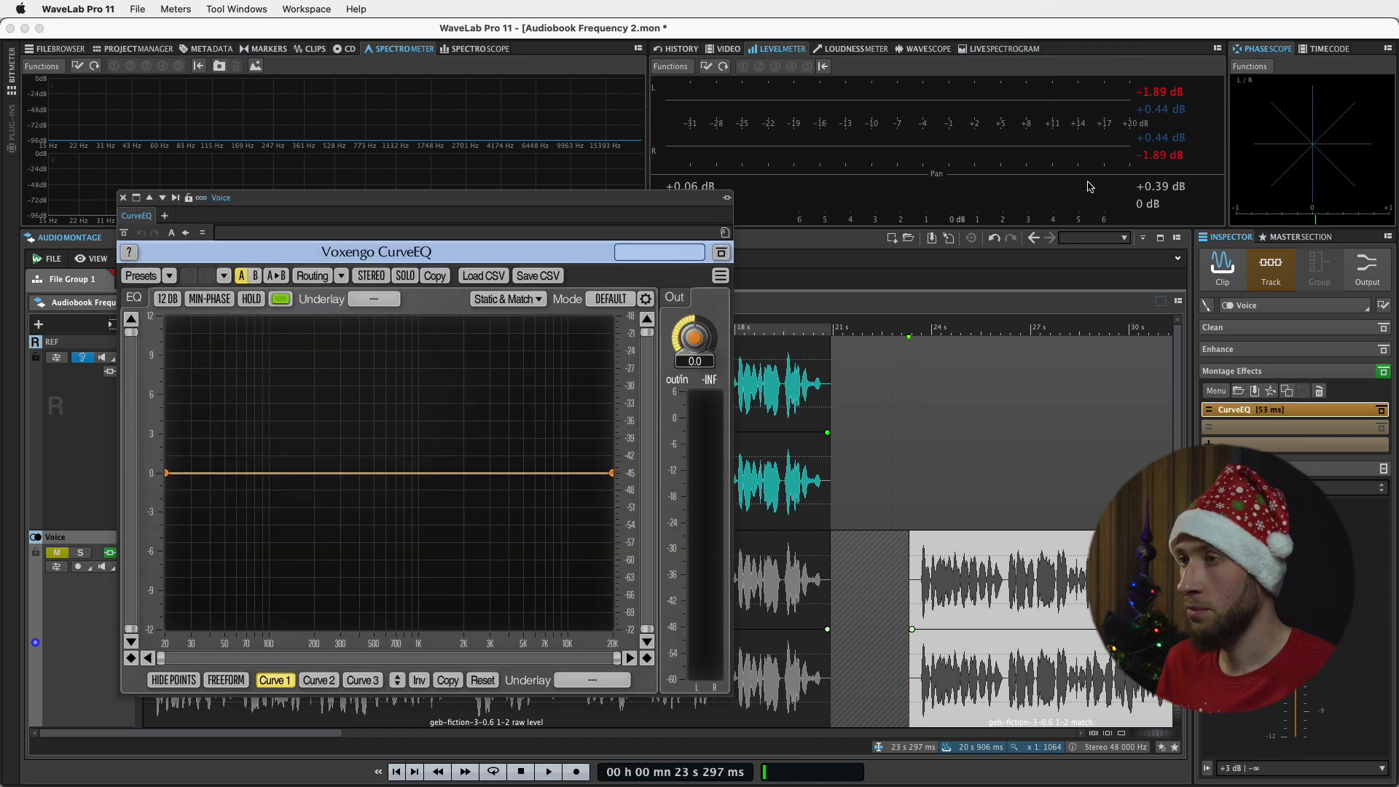
{"action": "left_click", "coordinate": [83, 358]}
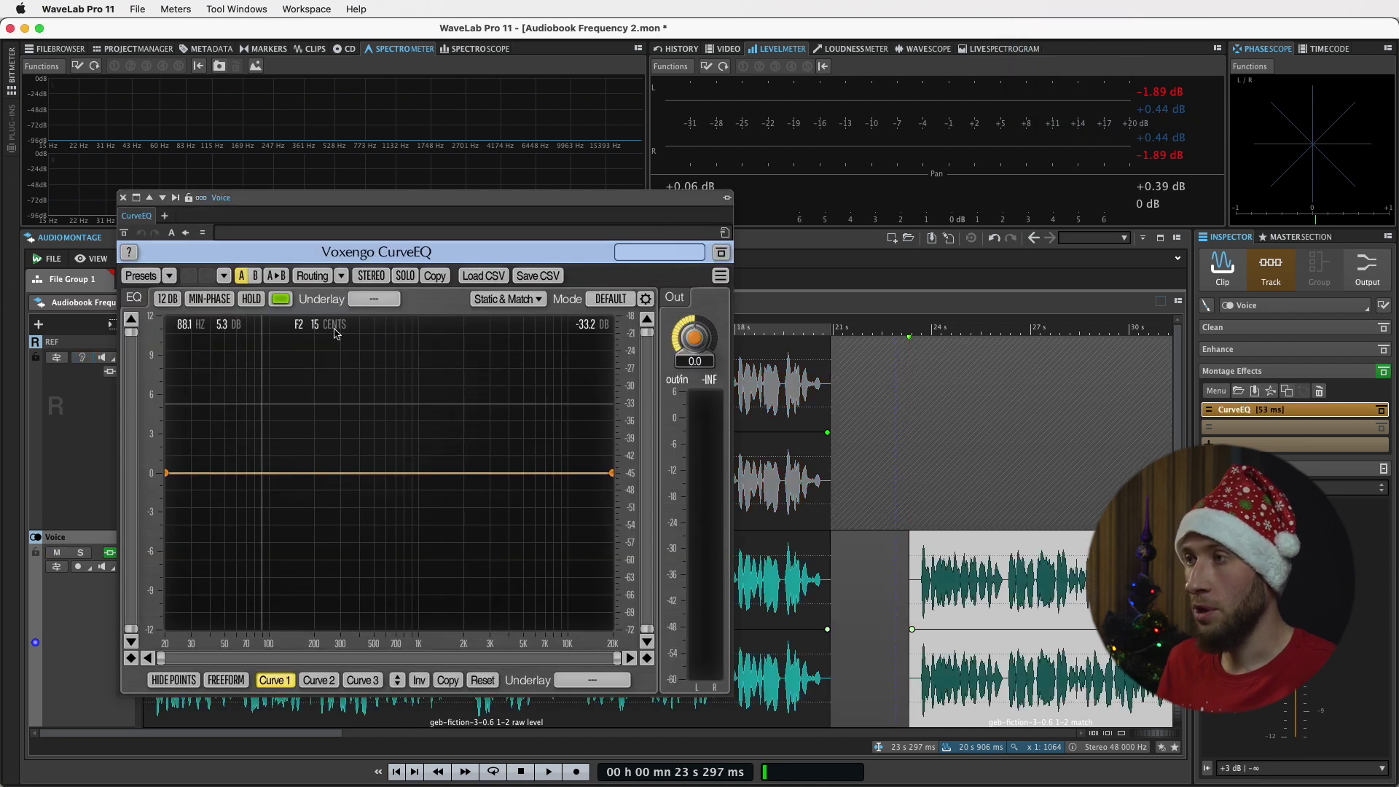
Step: Open CurveEQ's Static Spectrums Editor and set the spectrum mode to AVERAGE
{"action": "left_click", "coordinate": [506, 300]}
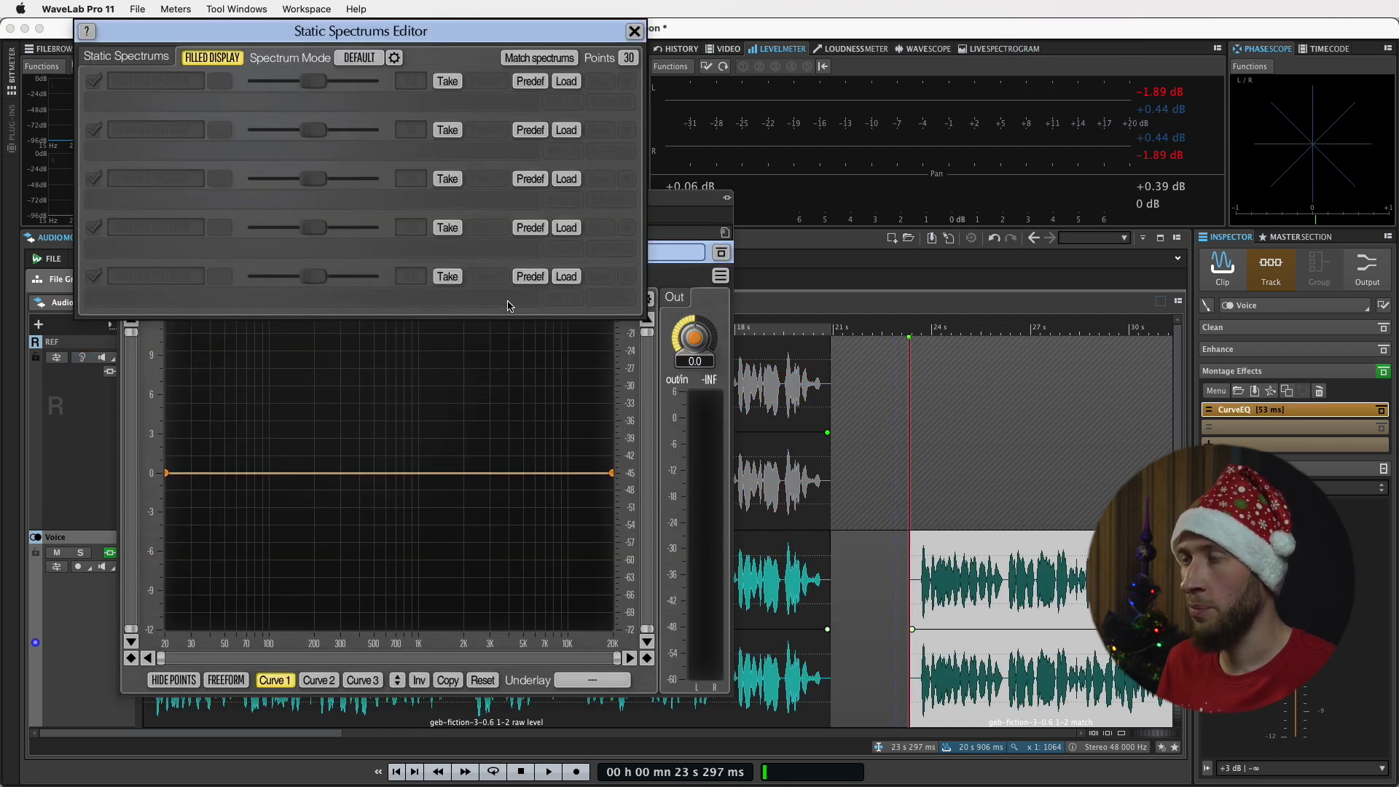
{"action": "left_click", "coordinate": [359, 58]}
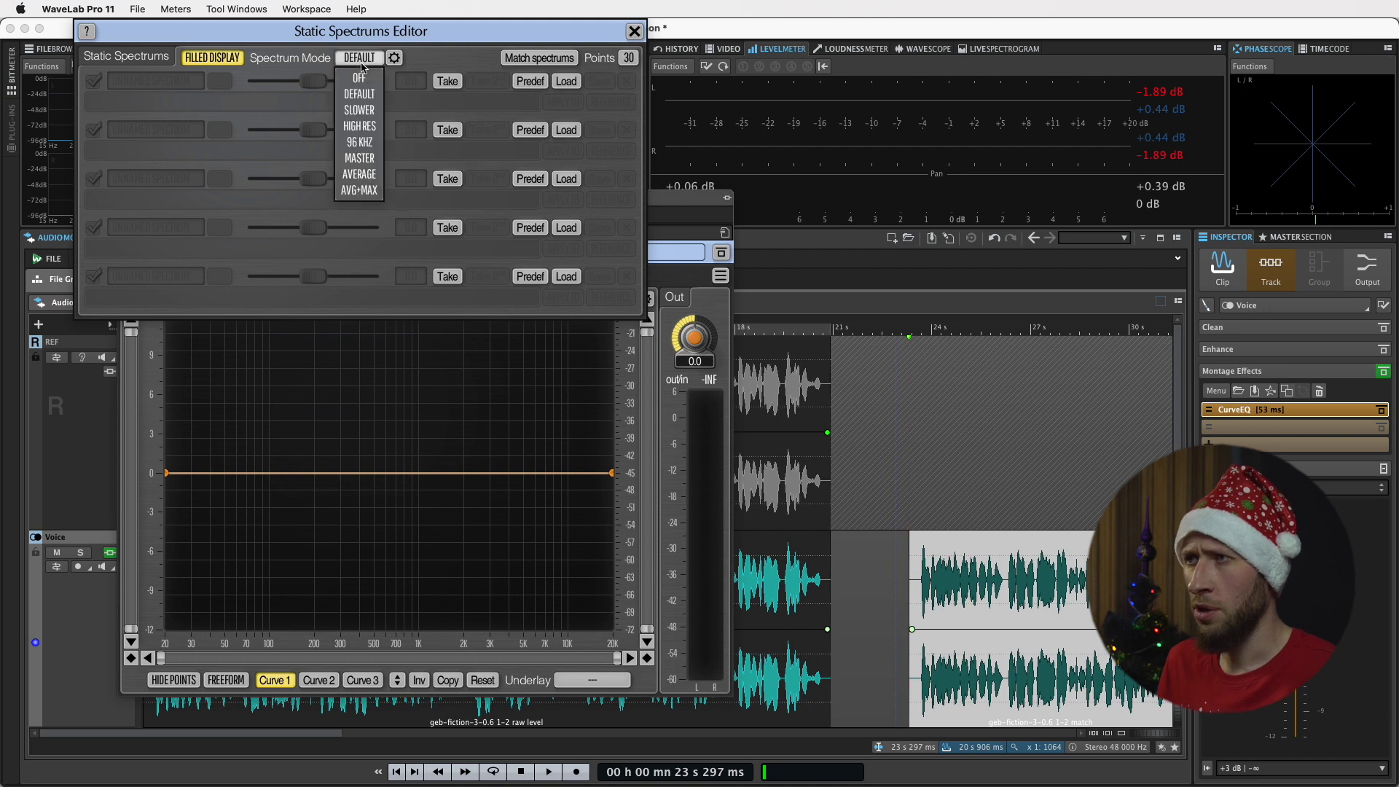
{"action": "left_click", "coordinate": [365, 176]}
Step: Play the reference clip copied to the Voice track, capture its spectrum in the first slot, and name it REF
{"action": "left_click", "coordinate": [914, 552]}
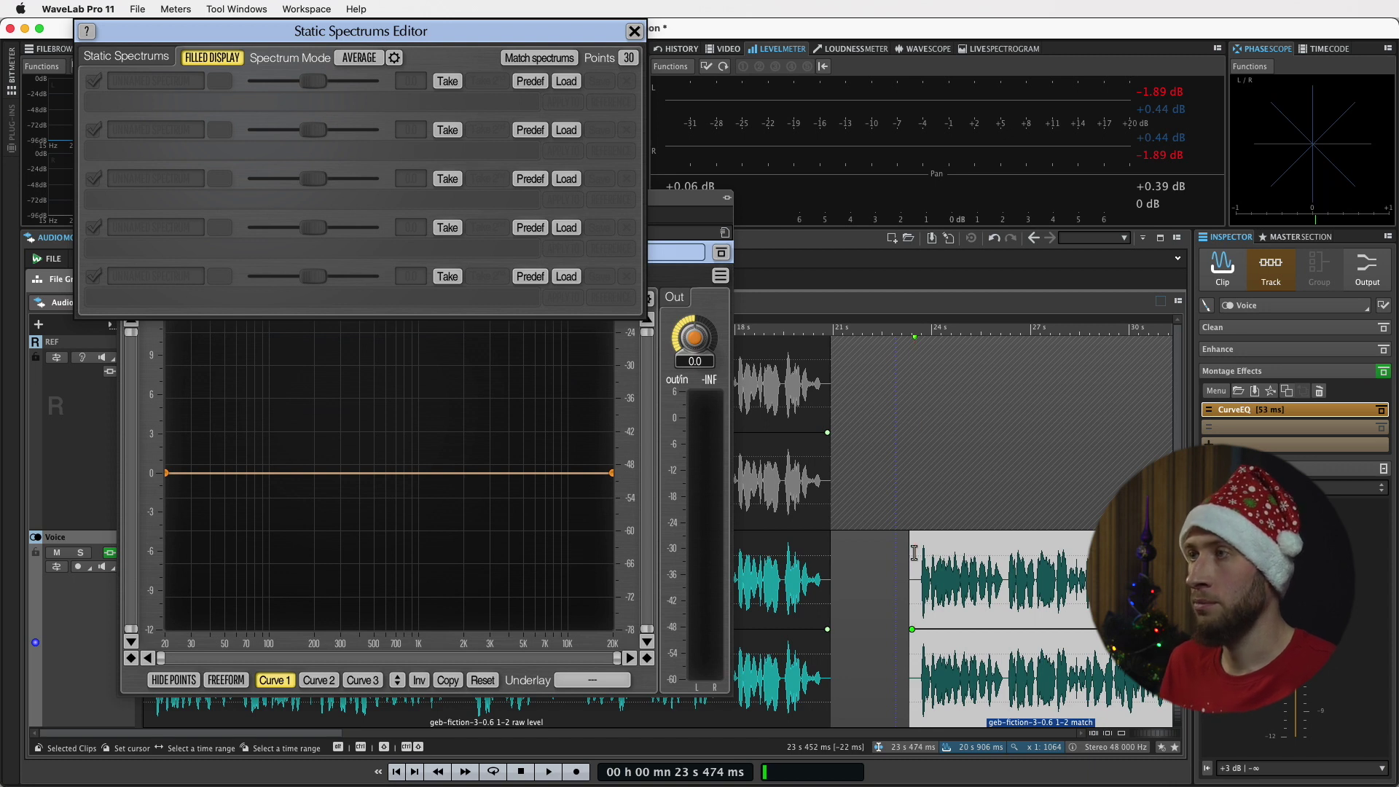
{"action": "key", "text": "space"}
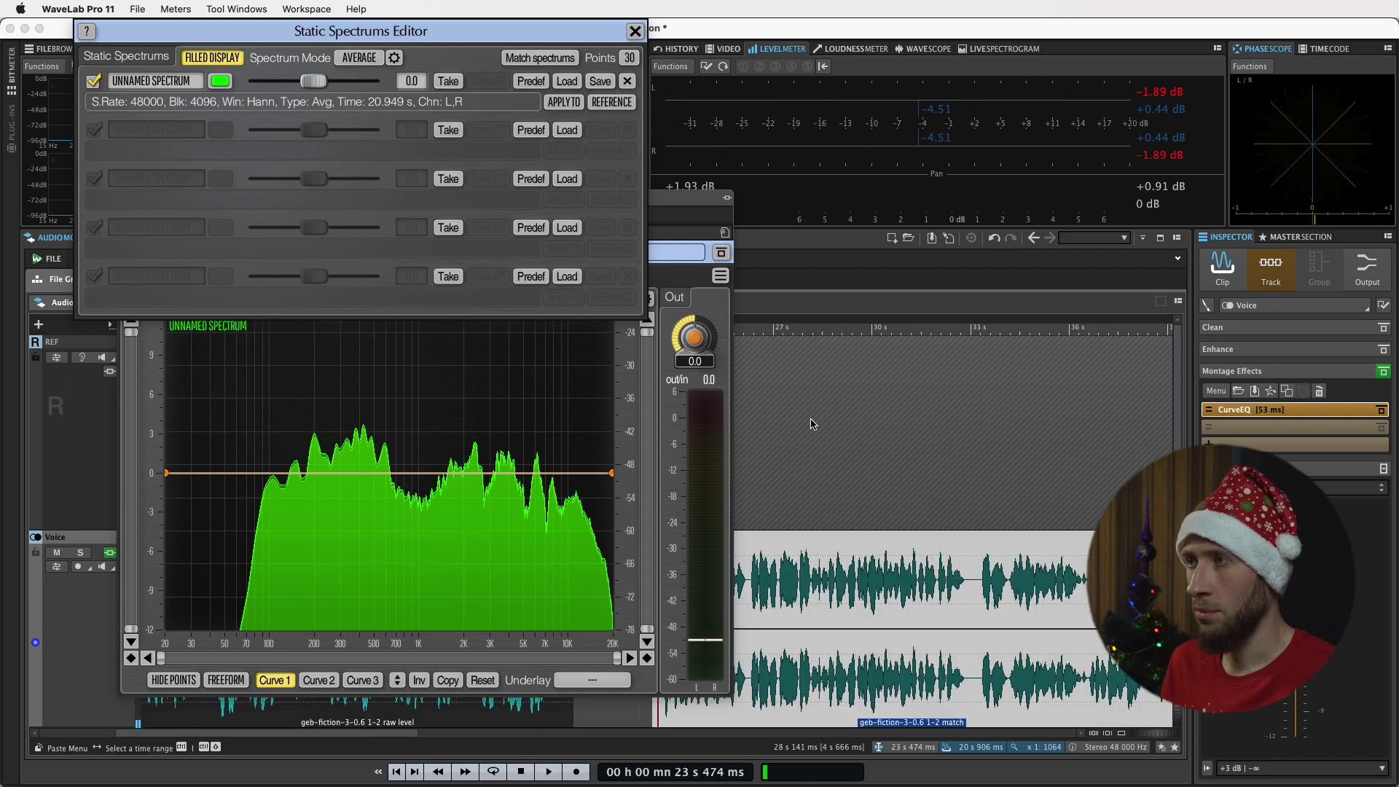
{"action": "double_click", "coordinate": [168, 84]}
{"action": "type", "text": "REW"}
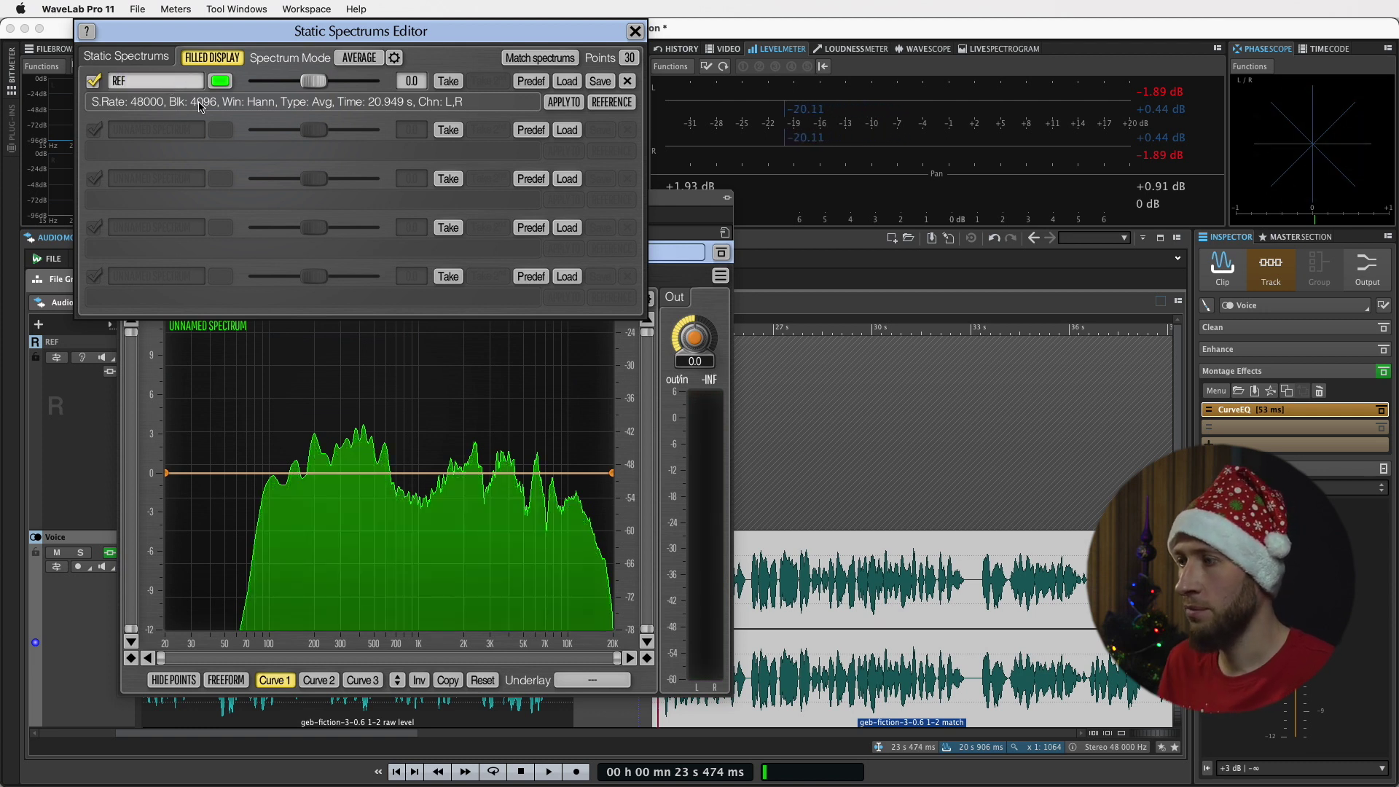
Step: Play the raw voice clip from the start, capture its spectrum in the second slot, and name it VOICE
{"action": "scroll", "coordinate": [387, 705], "scroll_direction": "left", "scroll_amount": 5}
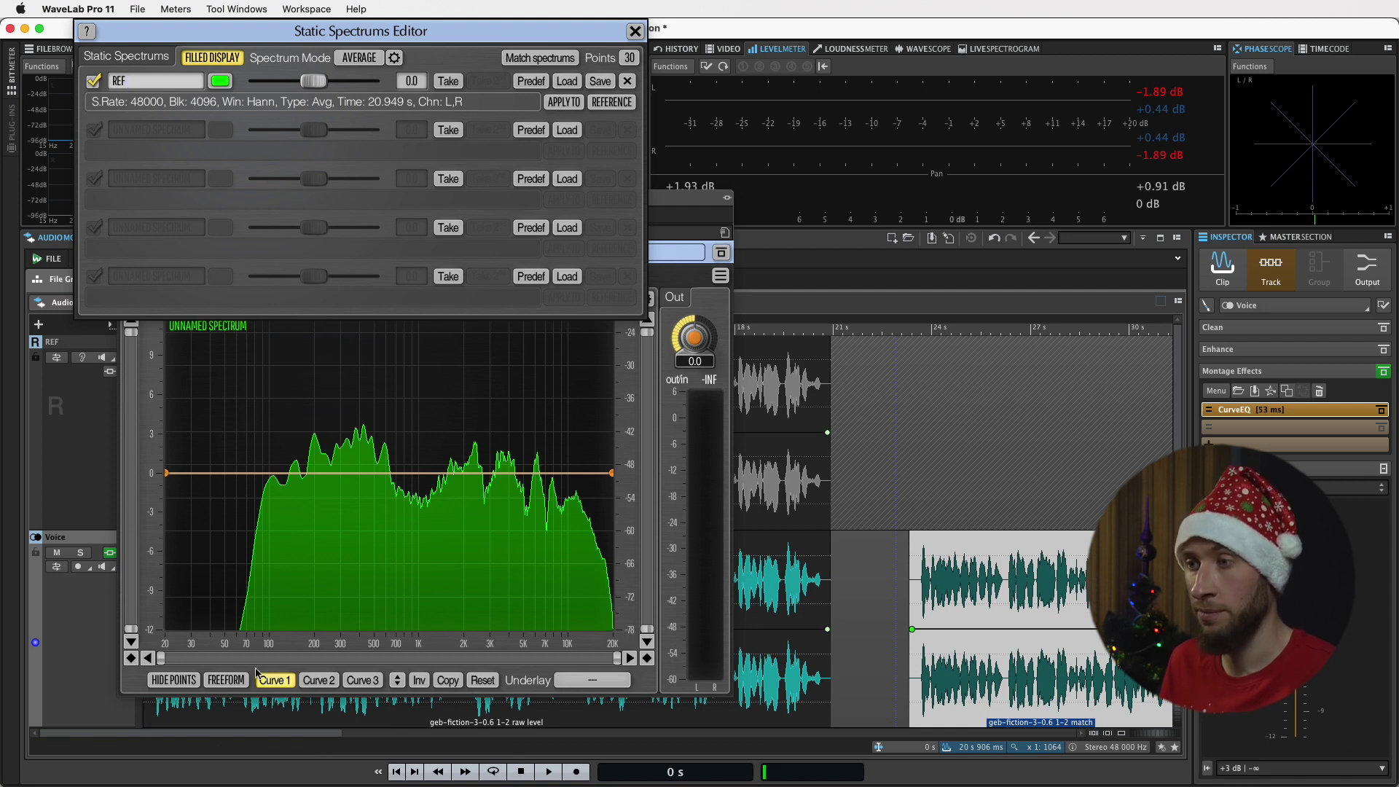
{"action": "key", "text": "space"}
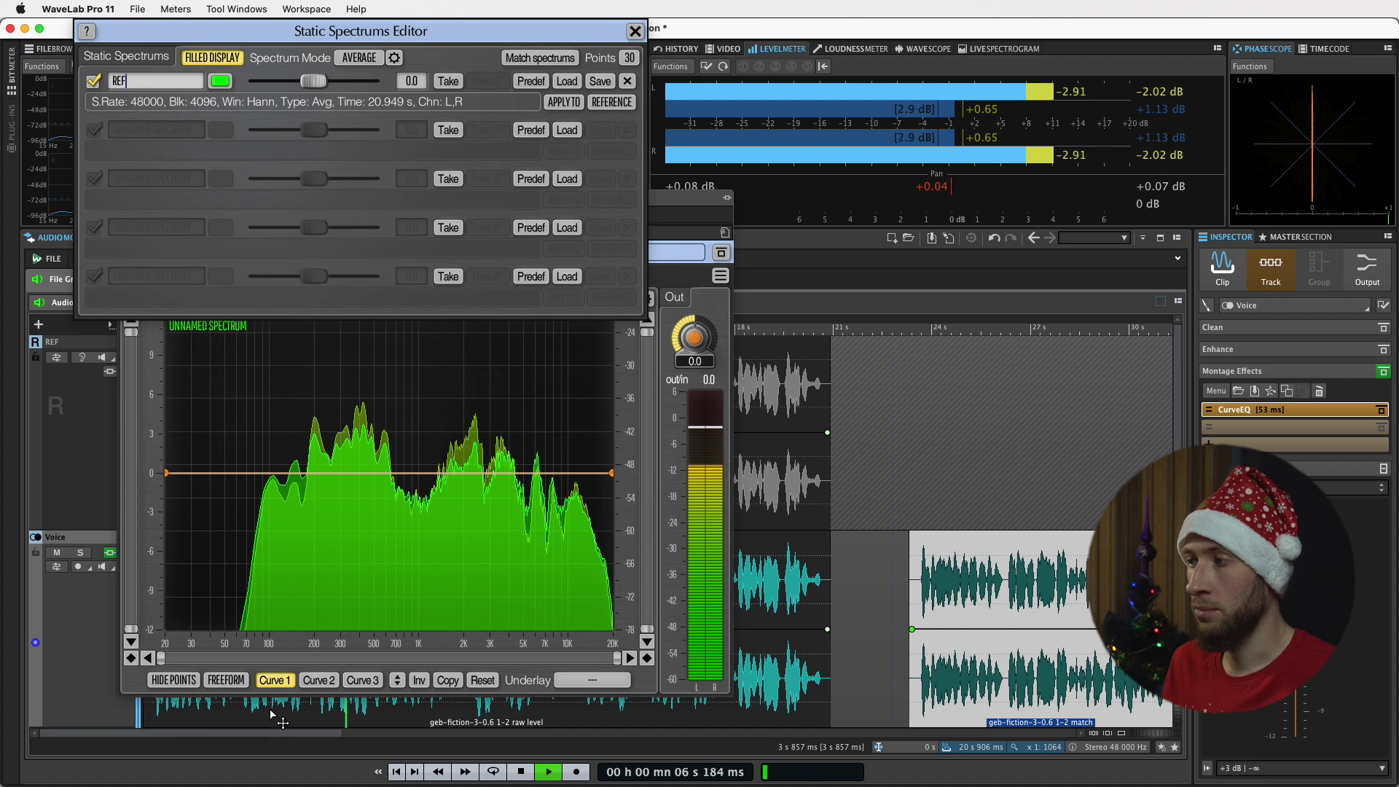
{"action": "left_click", "coordinate": [448, 130]}
{"action": "key", "text": "space"}
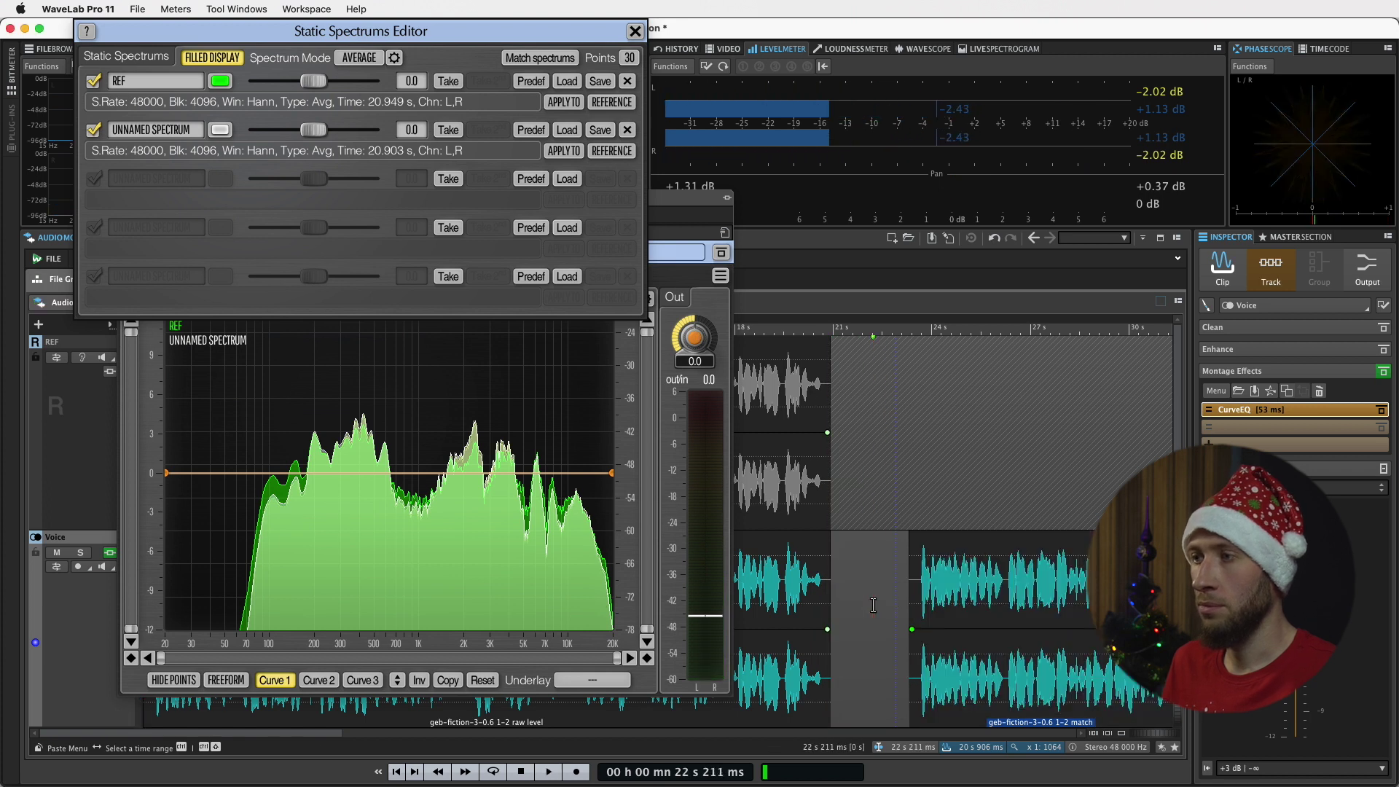
{"action": "double_click", "coordinate": [158, 131]}
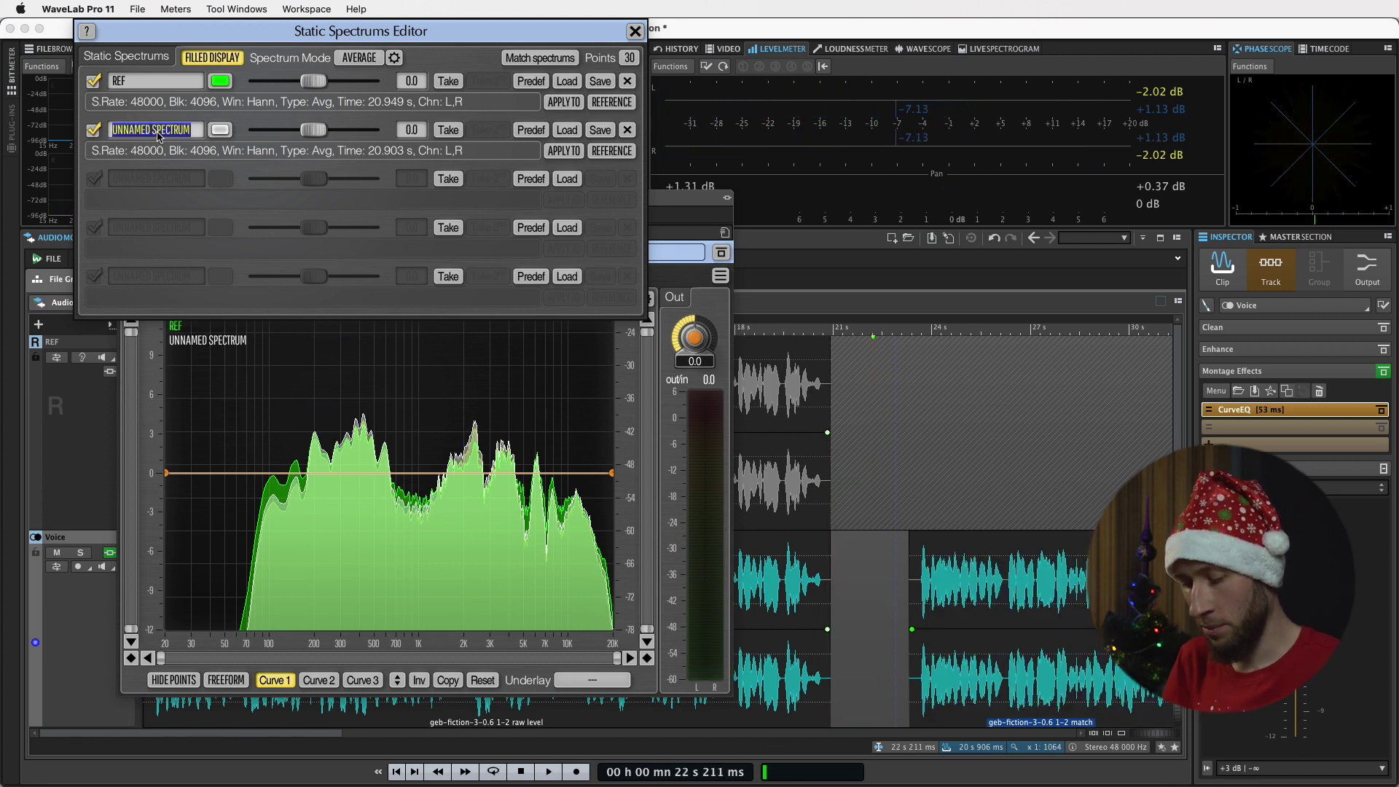
{"action": "type", "text": "VOICE"}
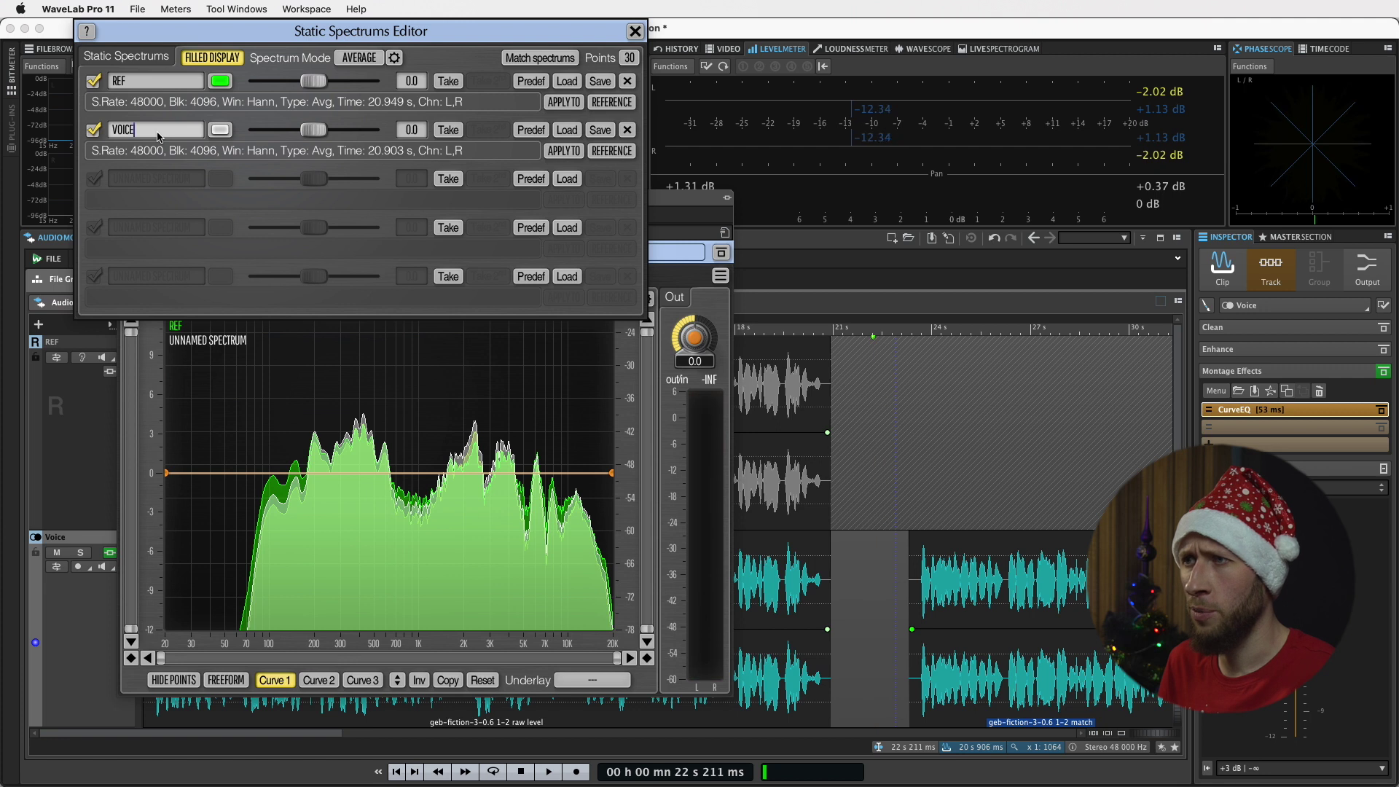
{"action": "key", "text": "Return"}
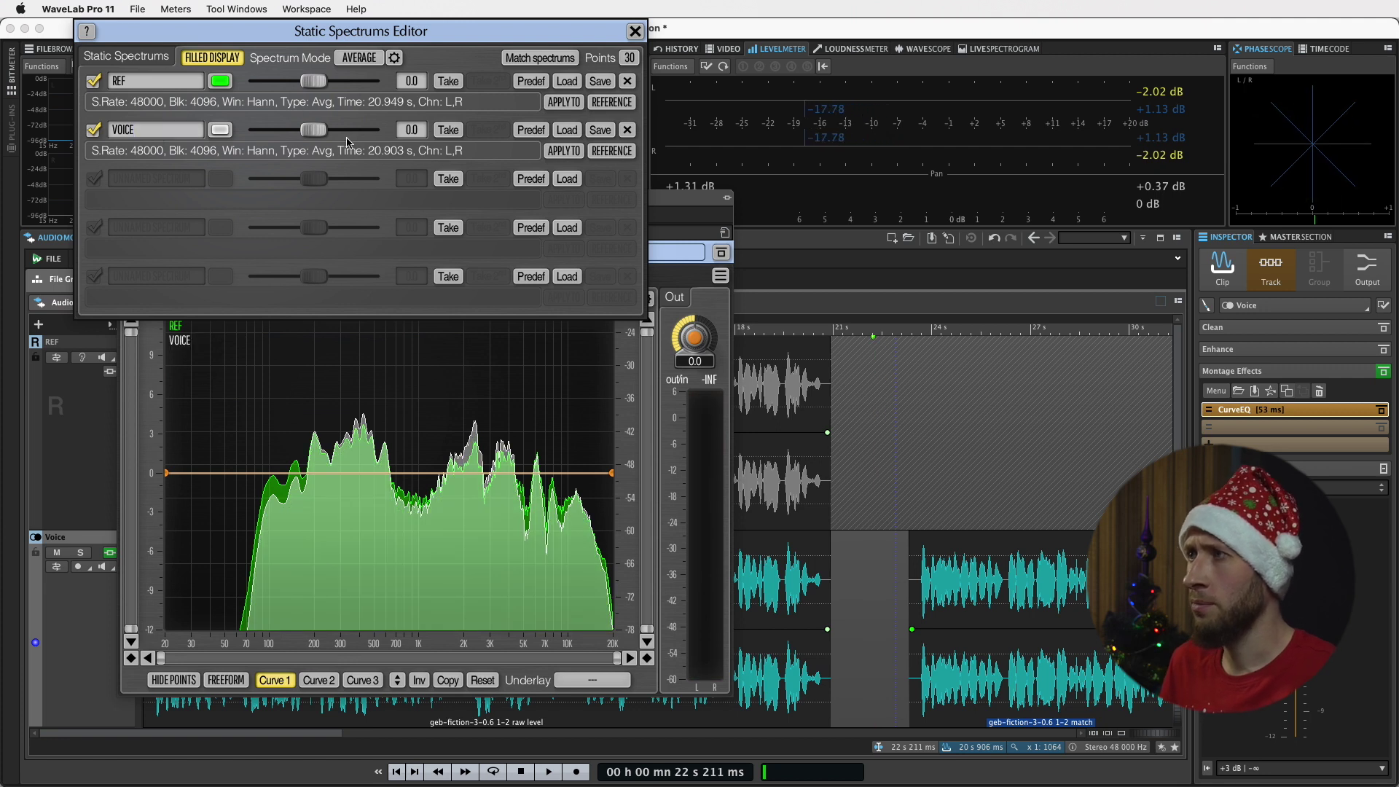
Step: Match the spectrums with REF as the reference and VOICE as the apply-to spectrum, and close CurveEQ
{"action": "left_click", "coordinate": [612, 101]}
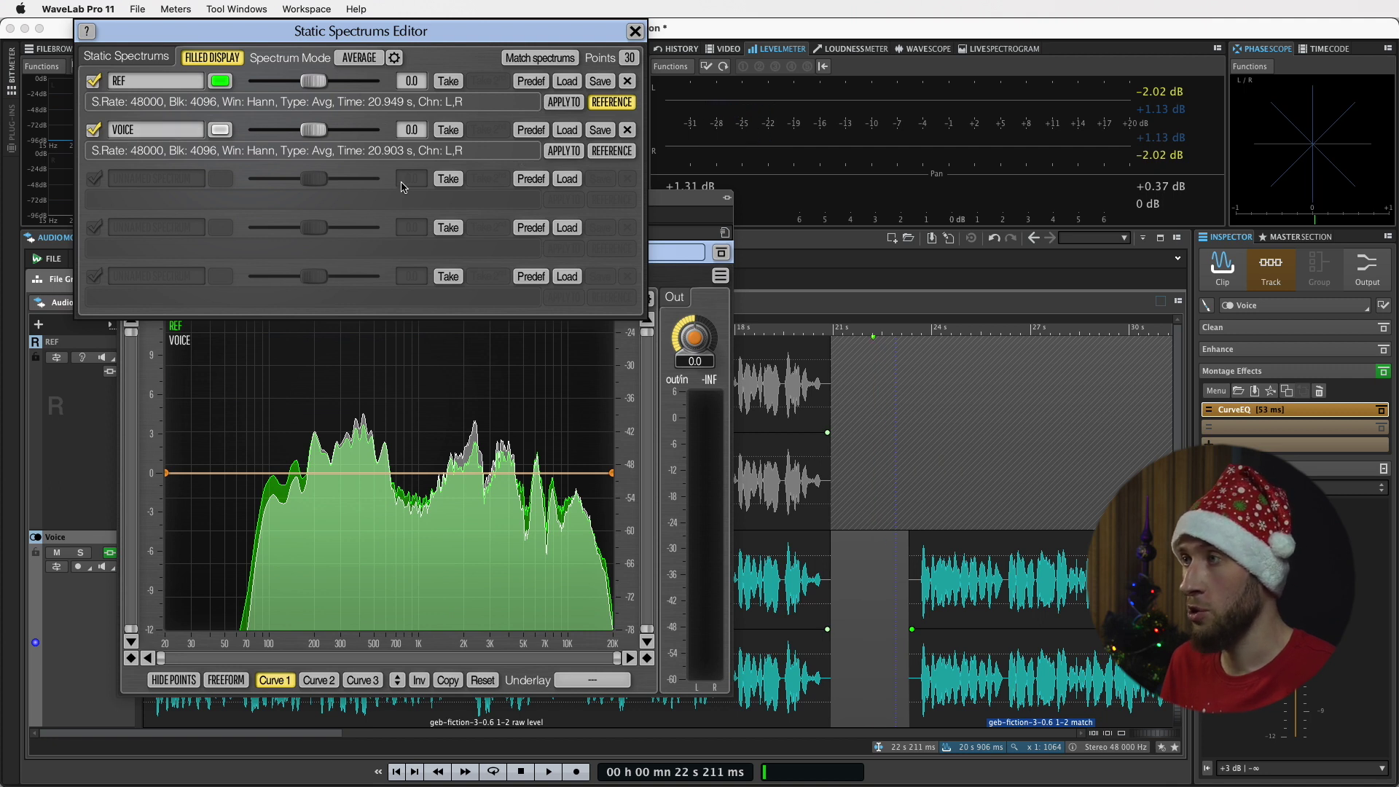
{"action": "left_click", "coordinate": [567, 153]}
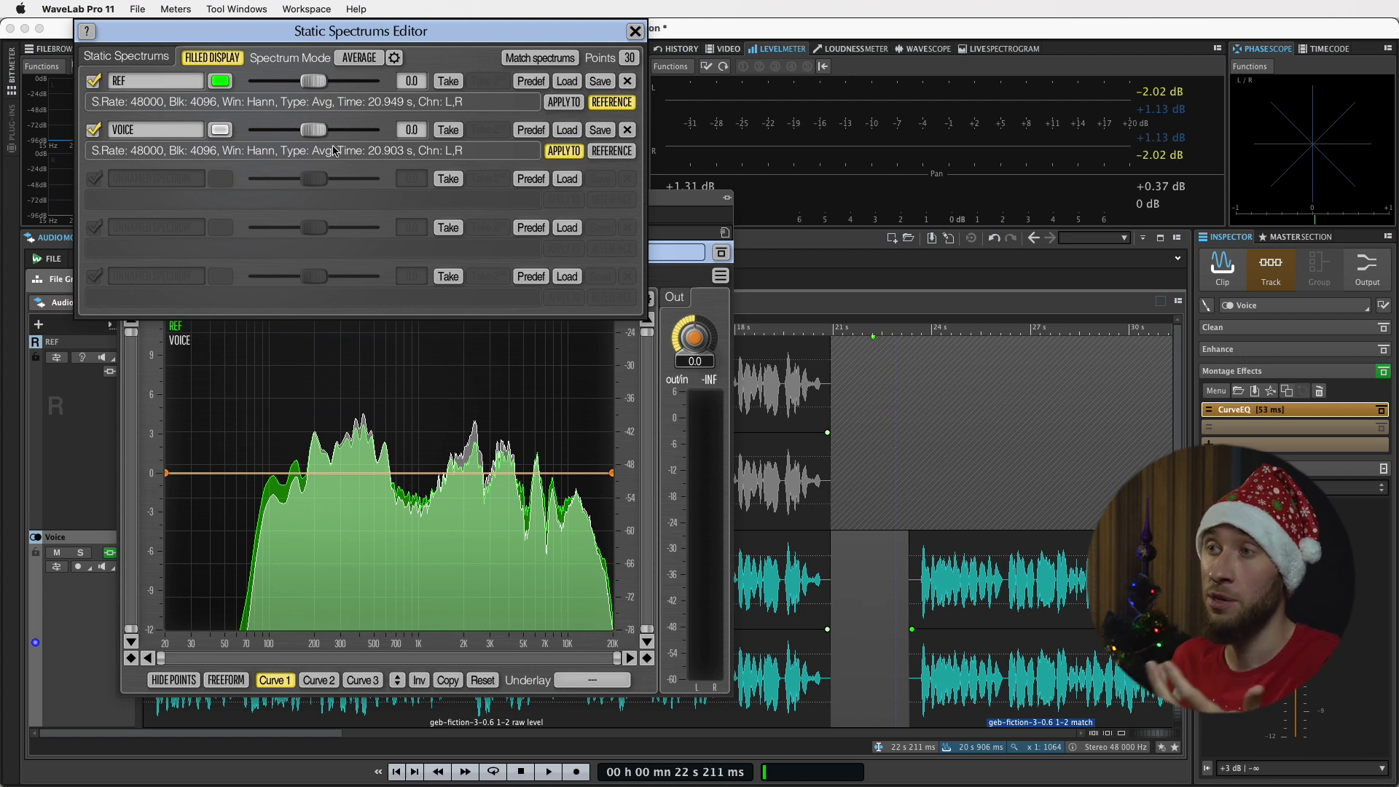
{"action": "left_click", "coordinate": [547, 63]}
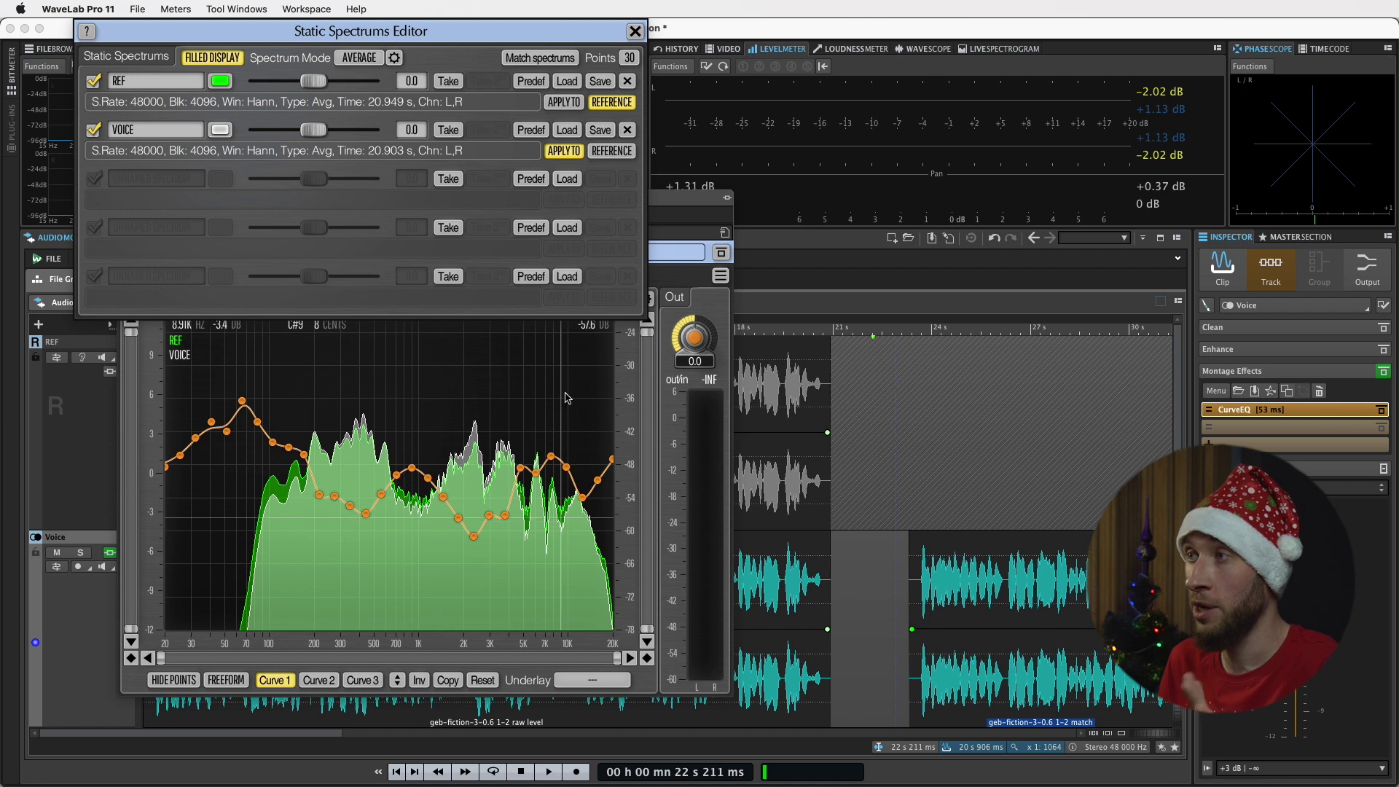
{"action": "left_click", "coordinate": [635, 32]}
{"action": "left_click_drag", "start_coordinate": [152, 196], "coordinate": [252, 195]}
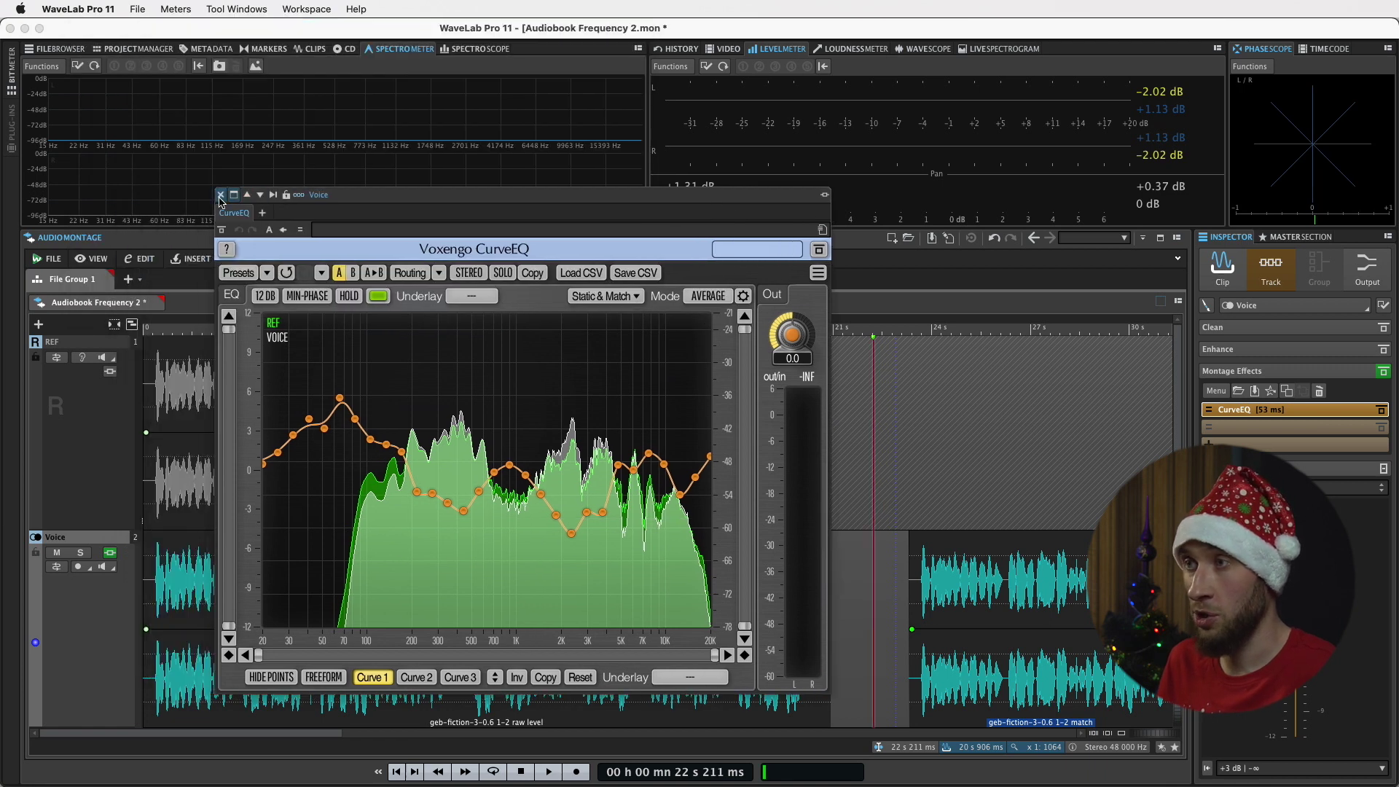
{"action": "left_click", "coordinate": [221, 196]}
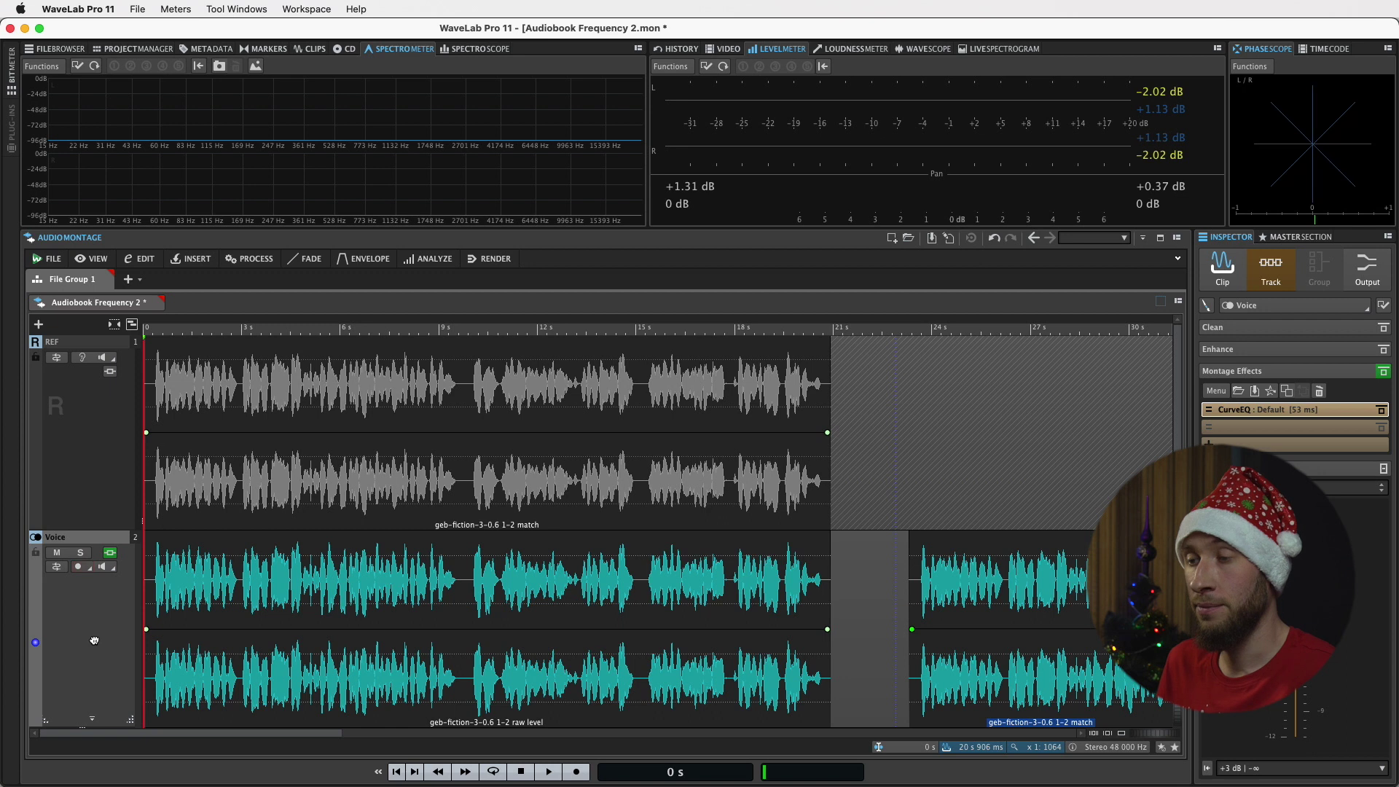
Step: Compare the equalized Voice track with the REF track by playing them alternately, finishing with Listen Alone off for REF
{"action": "key", "text": "space"}
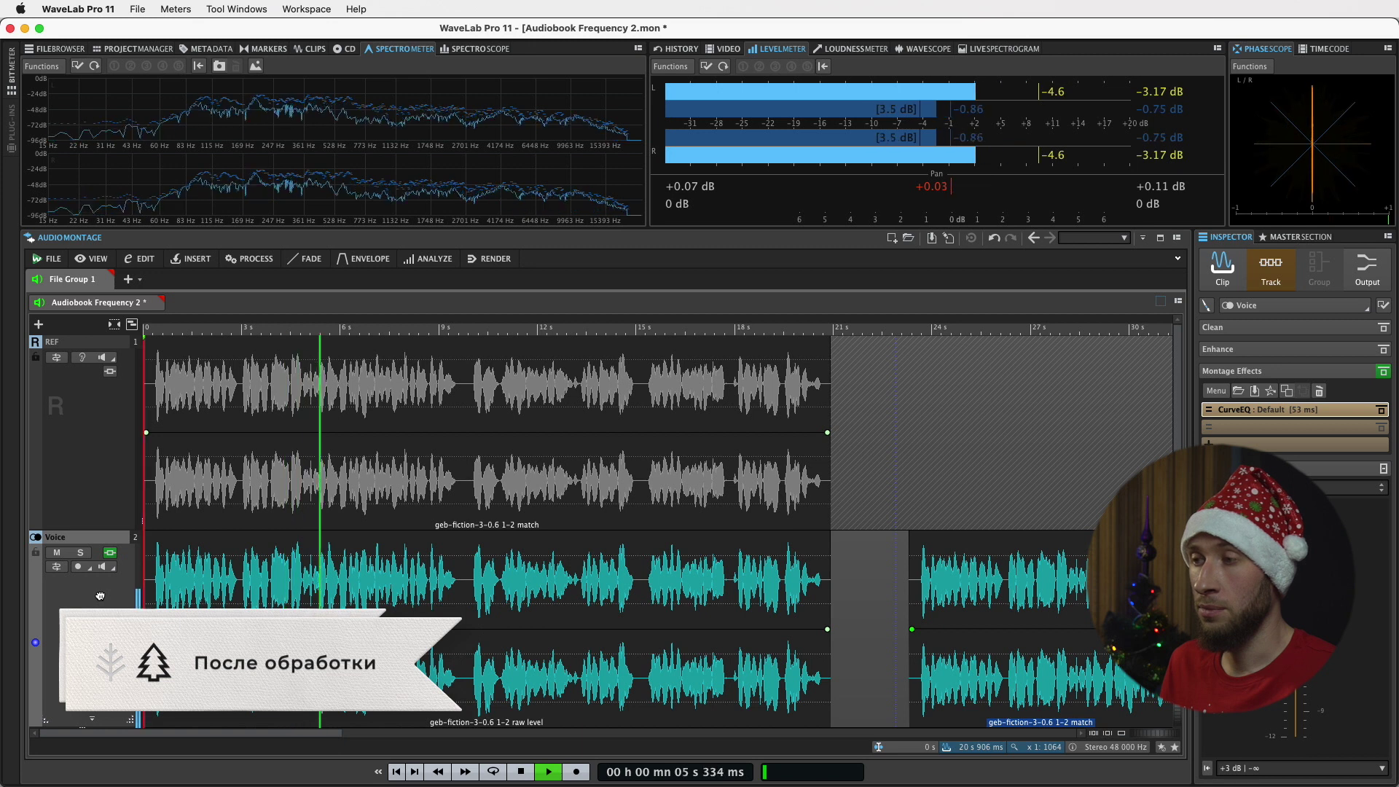
{"action": "key", "text": "space"}
{"action": "left_click", "coordinate": [83, 357]}
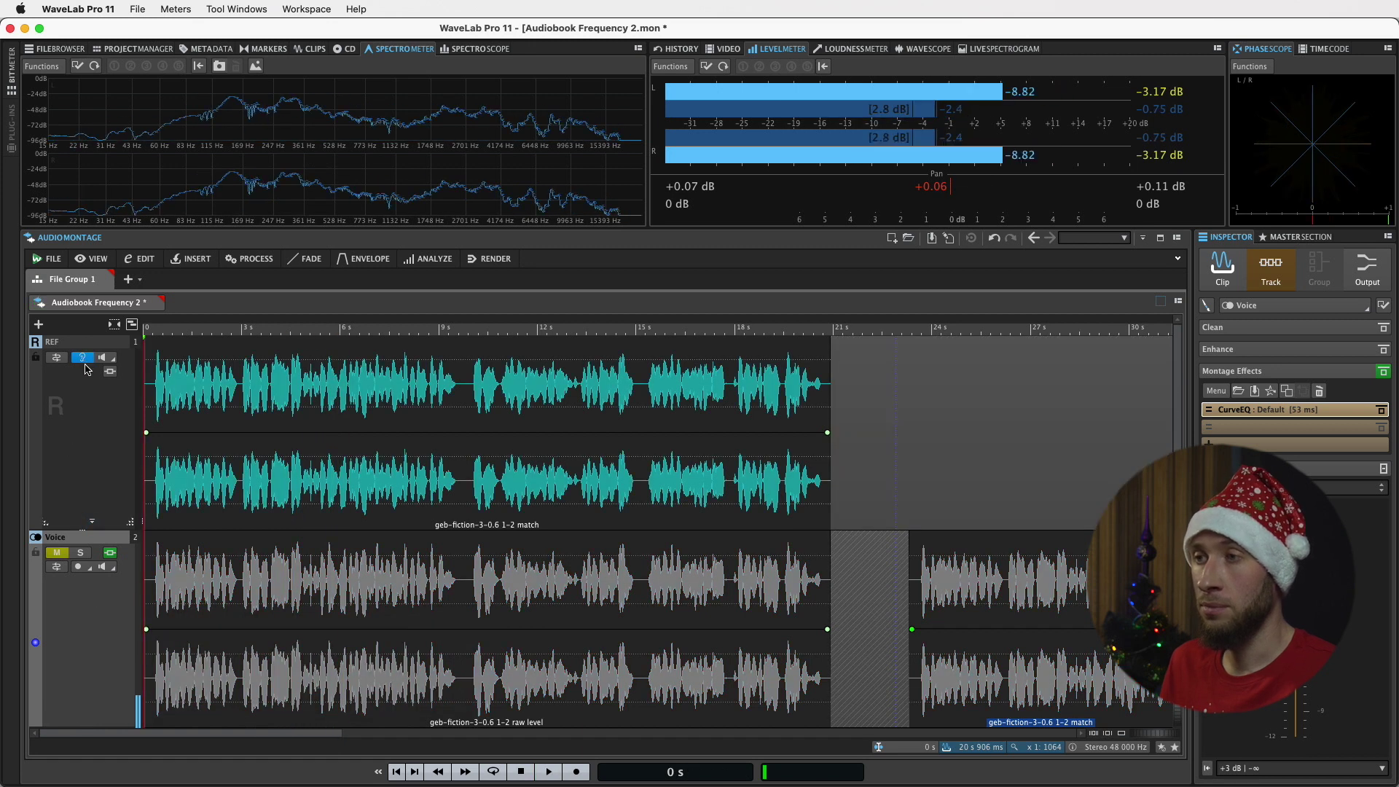
{"action": "key", "text": "space"}
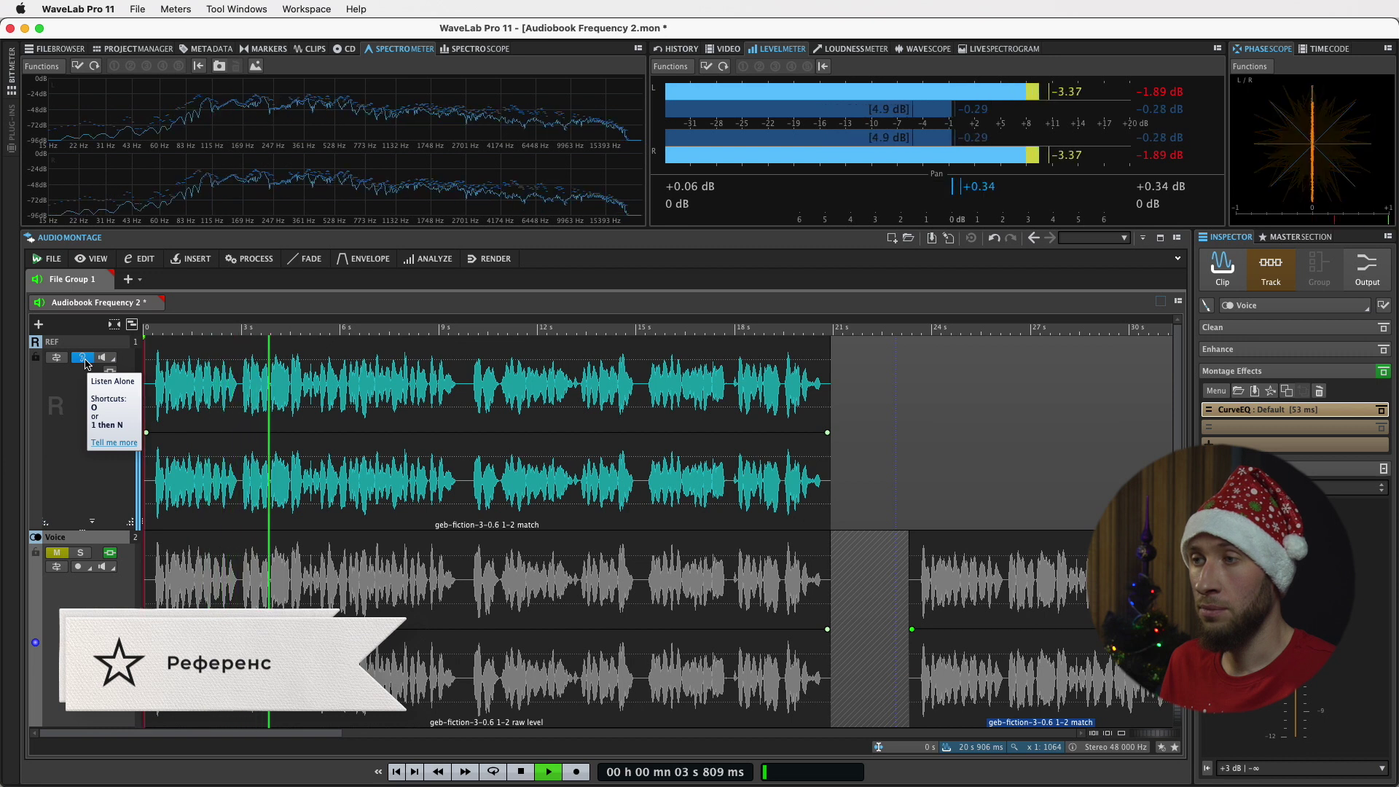
{"action": "key", "text": "space"}
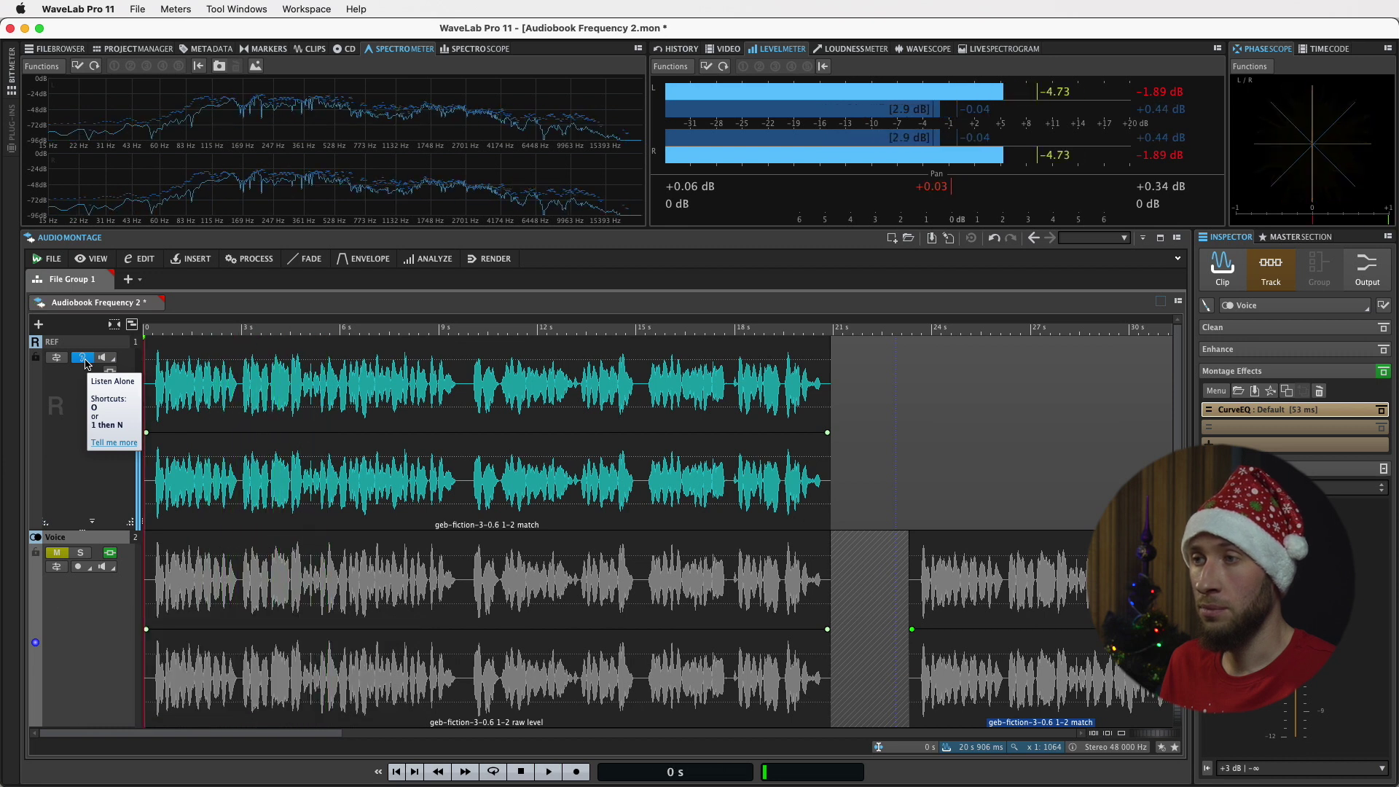
{"action": "left_click", "coordinate": [85, 360]}
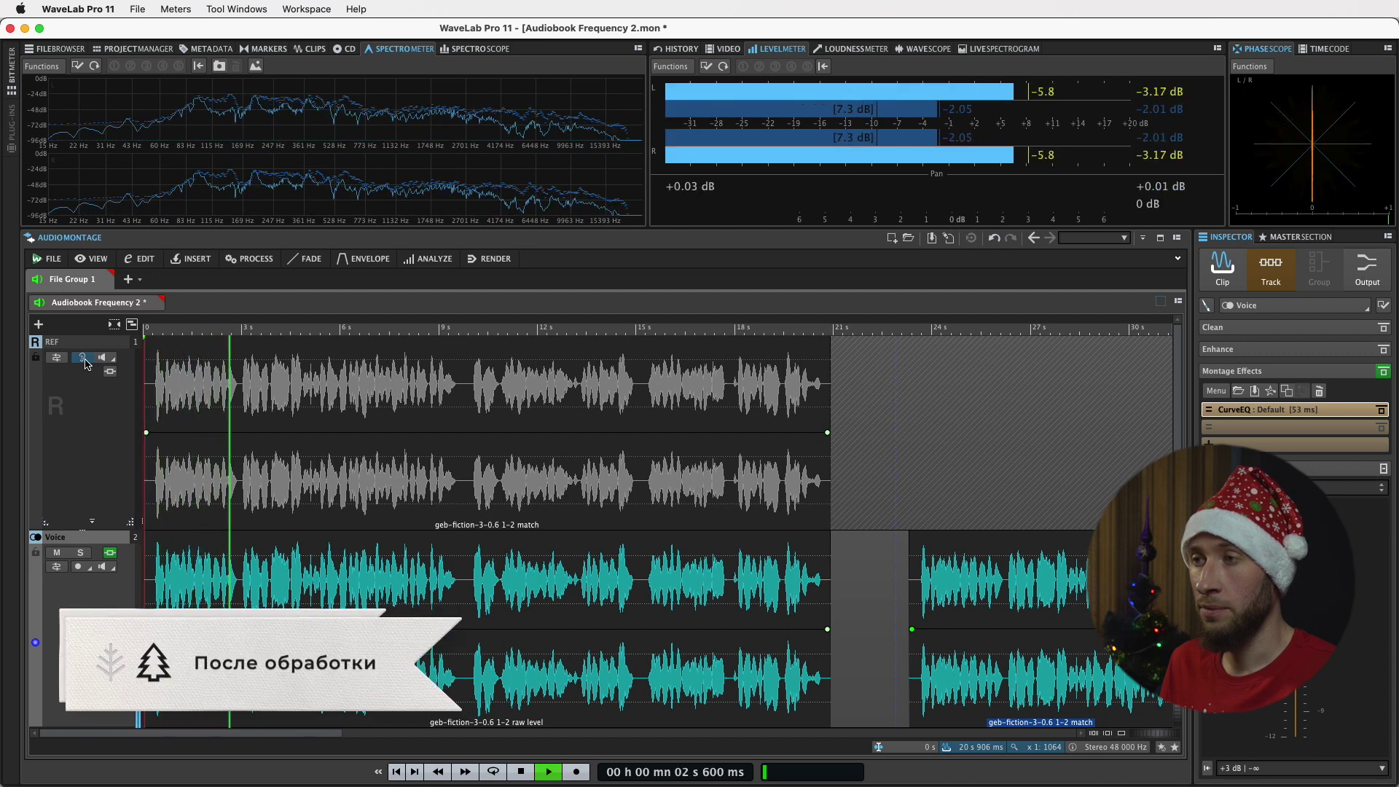
{"action": "left_click", "coordinate": [82, 358]}
{"action": "key", "text": "space"}
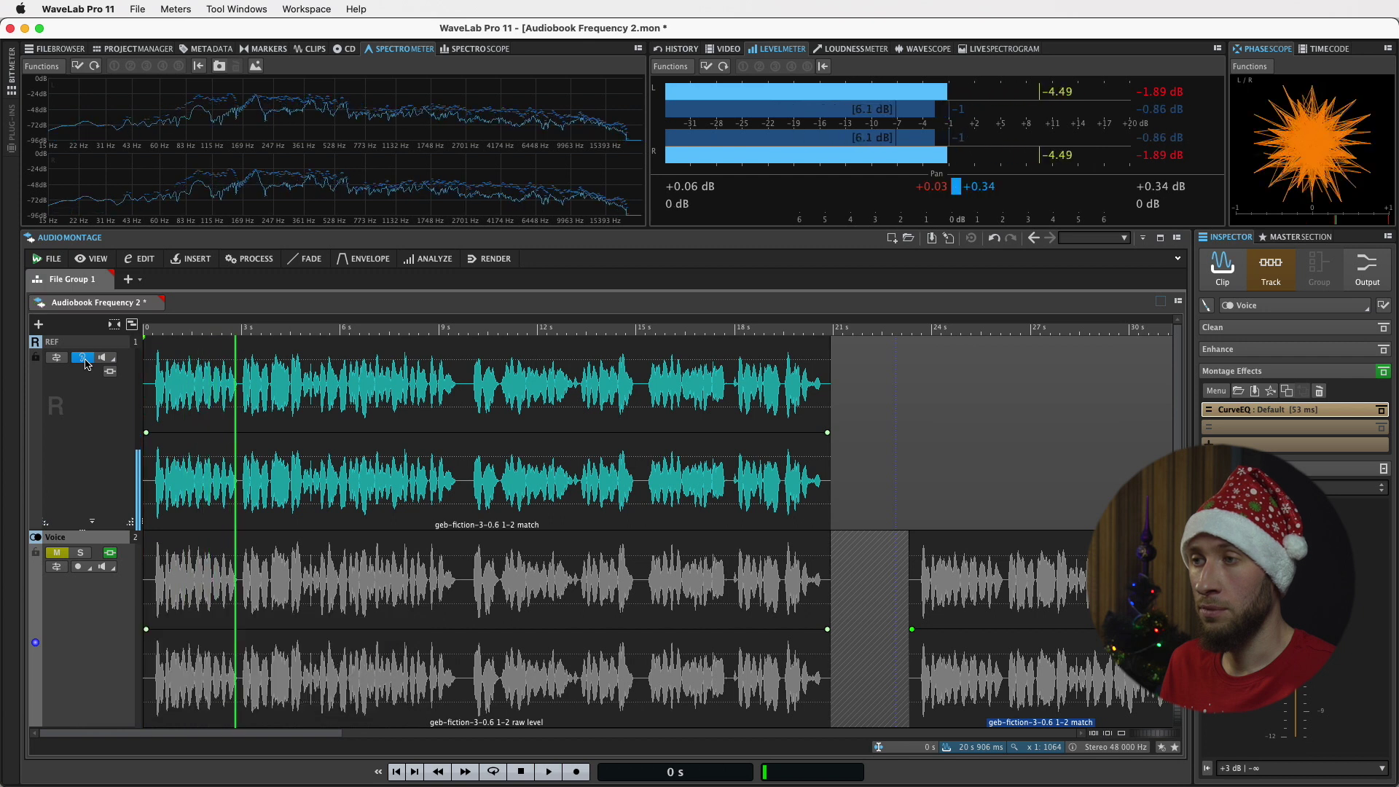
{"action": "left_click", "coordinate": [83, 358]}
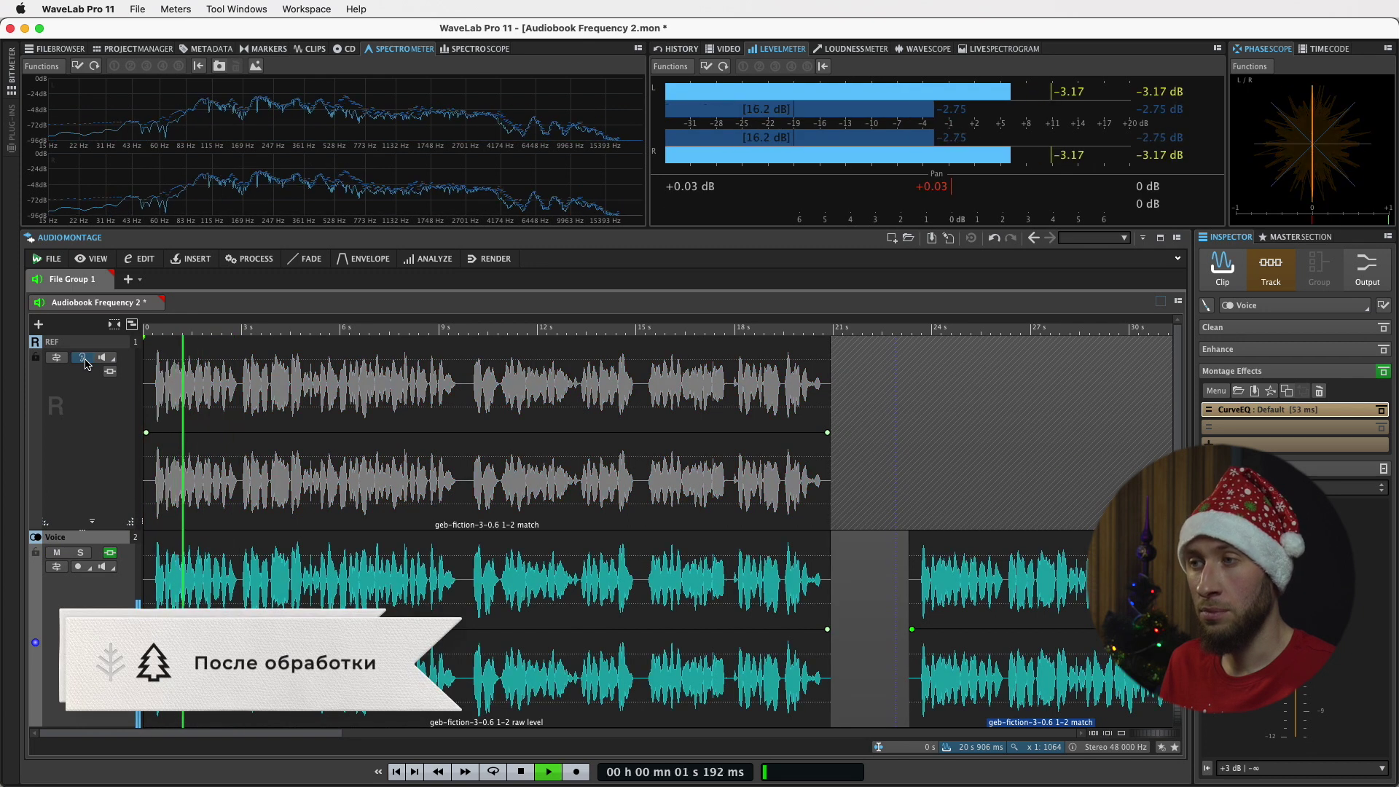
{"action": "left_click", "coordinate": [82, 358]}
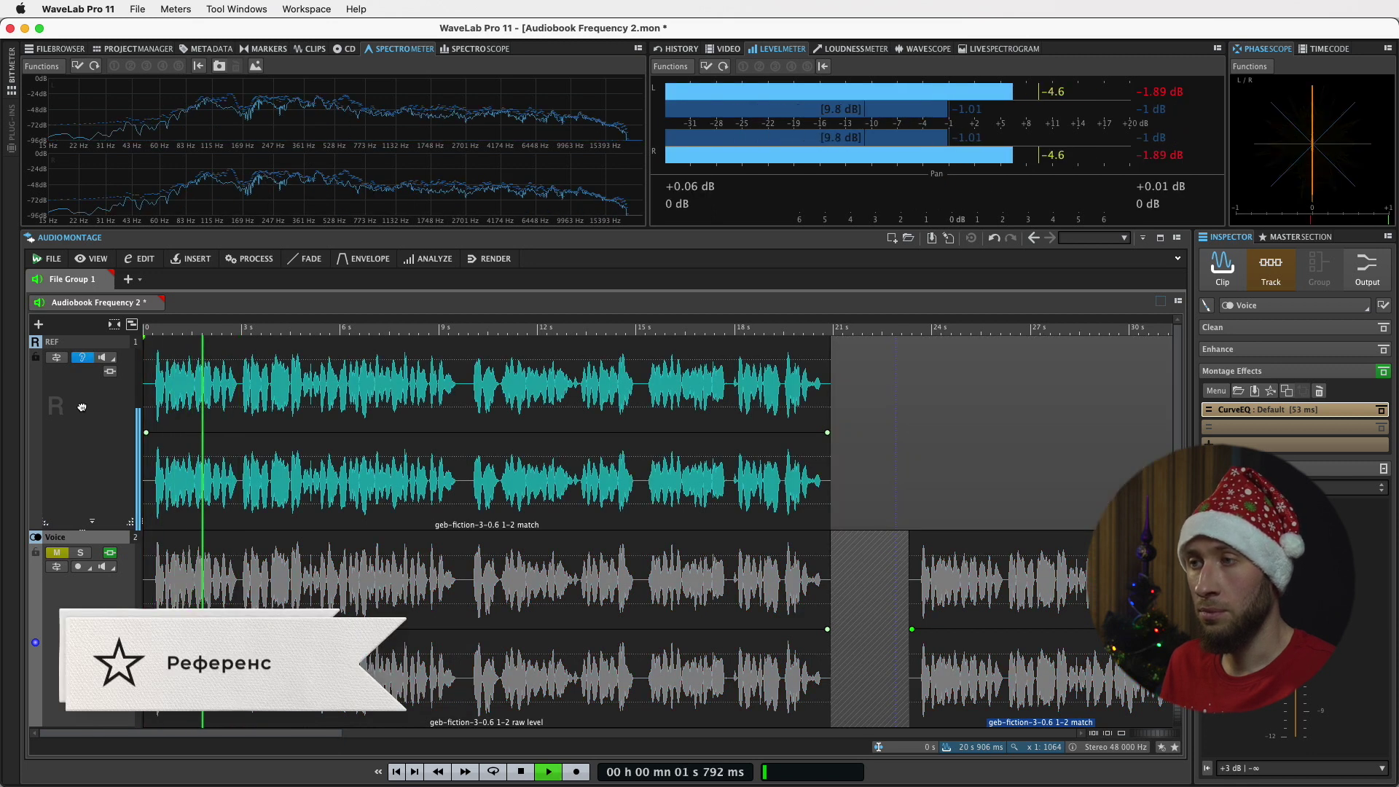
{"action": "key", "text": "space"}
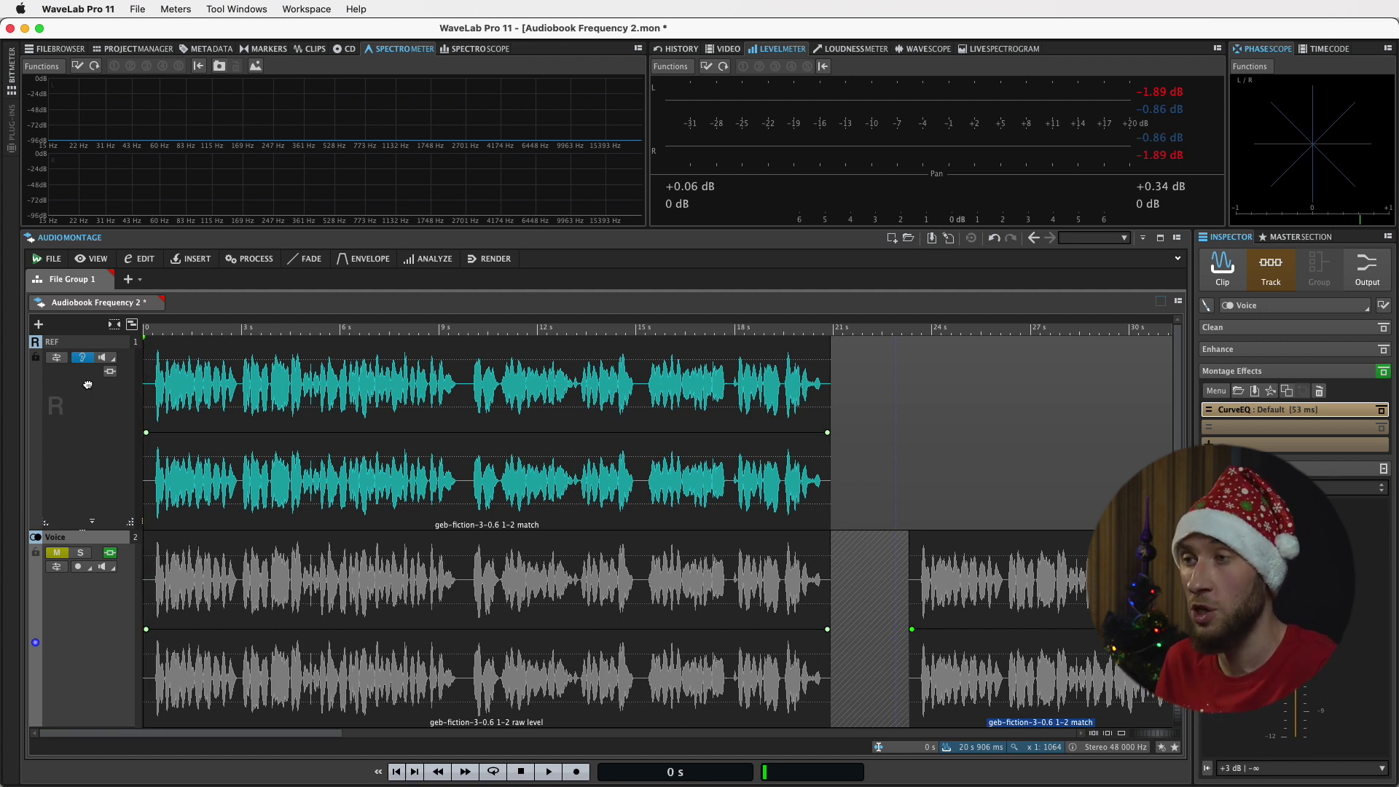
{"action": "left_click", "coordinate": [83, 359]}
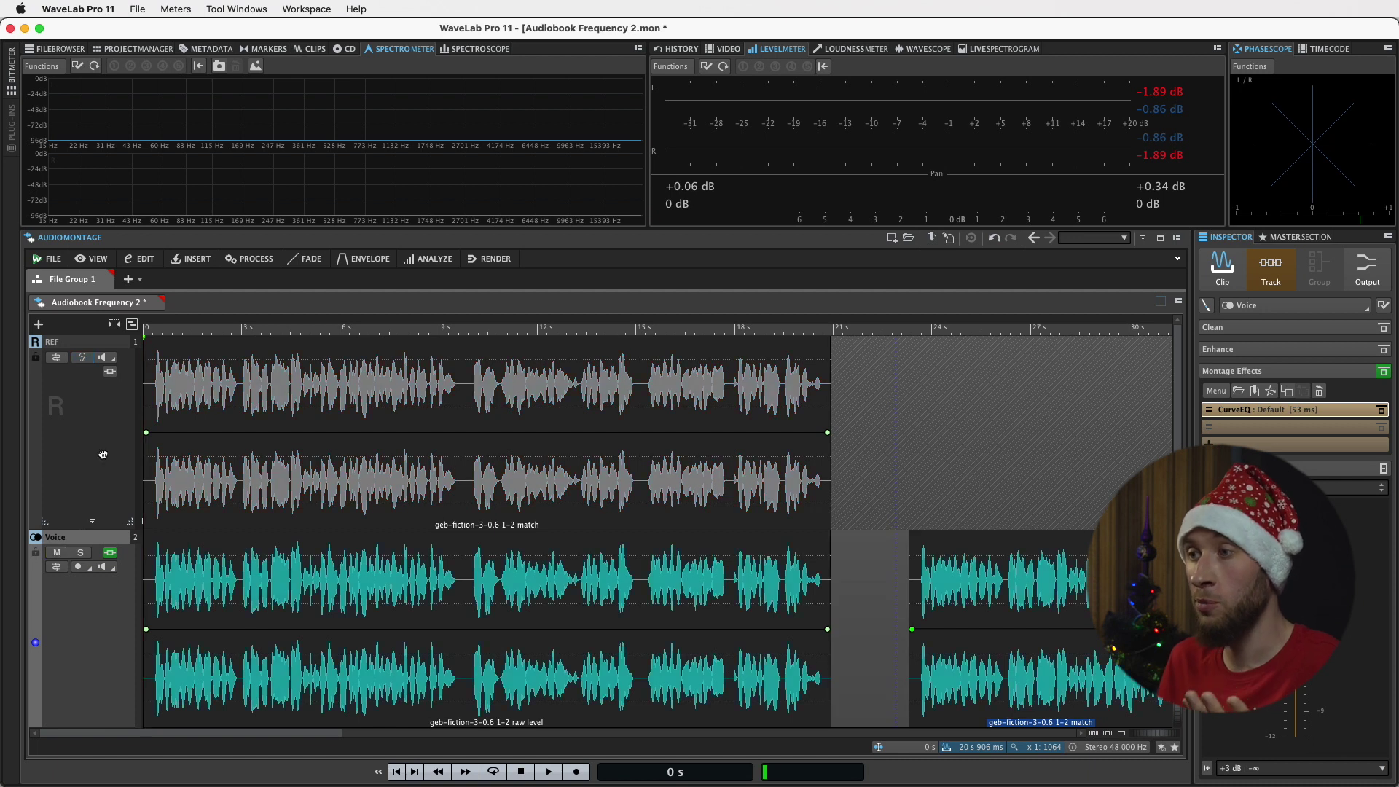
Step: Delete the reference clip copy from the Voice track and add Steinberg's Frequency EQ after CurveEQ in the track's effects
{"action": "left_click", "coordinate": [961, 693]}
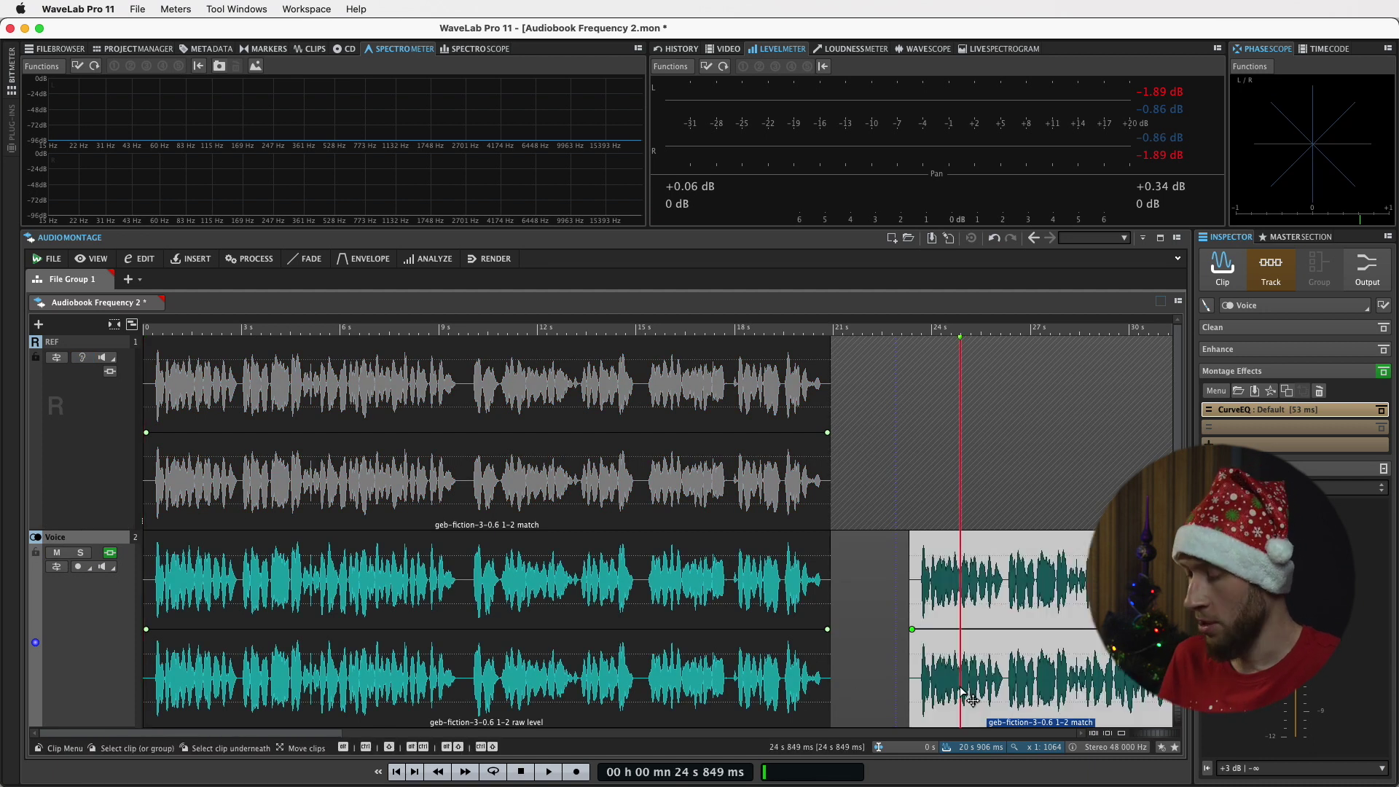
{"action": "key", "text": "Delete"}
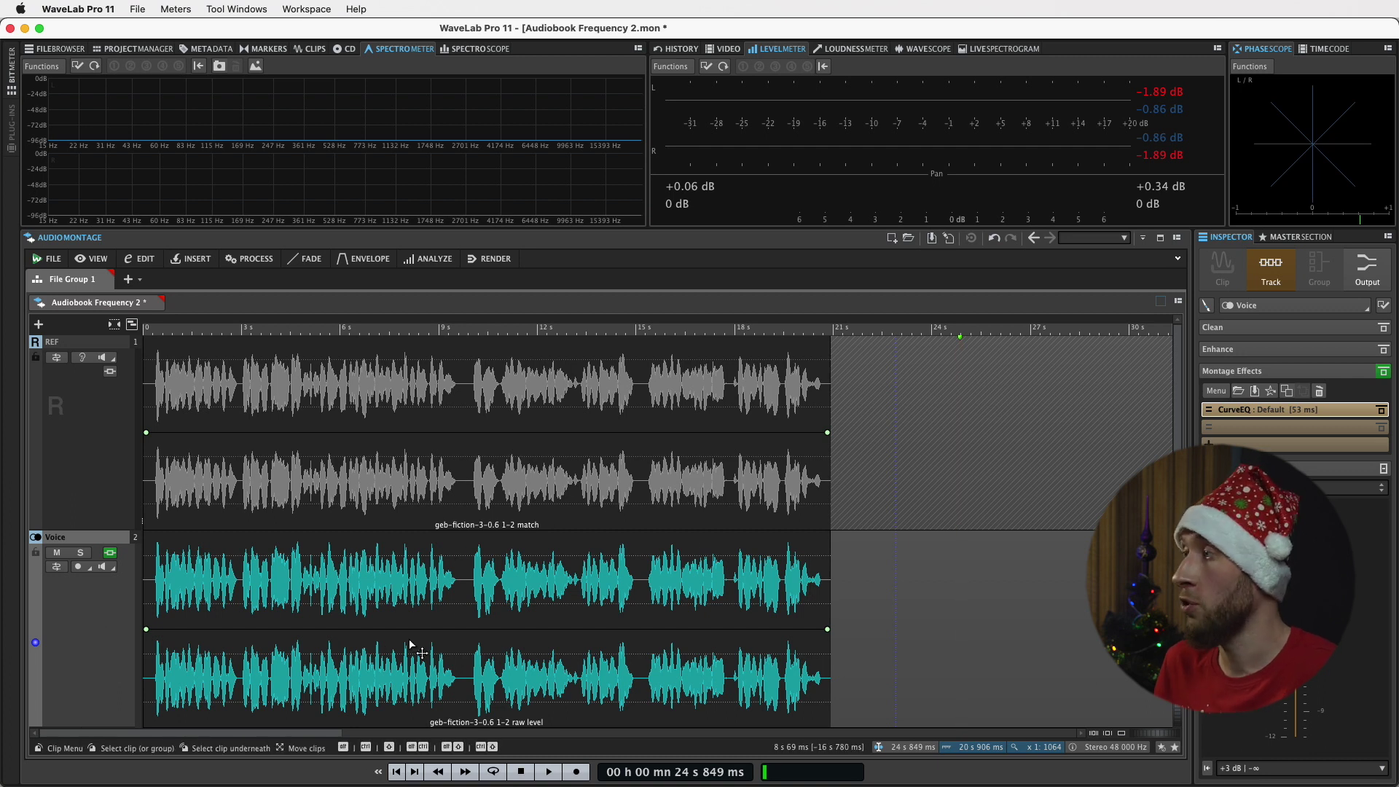
{"action": "left_click", "coordinate": [1246, 430]}
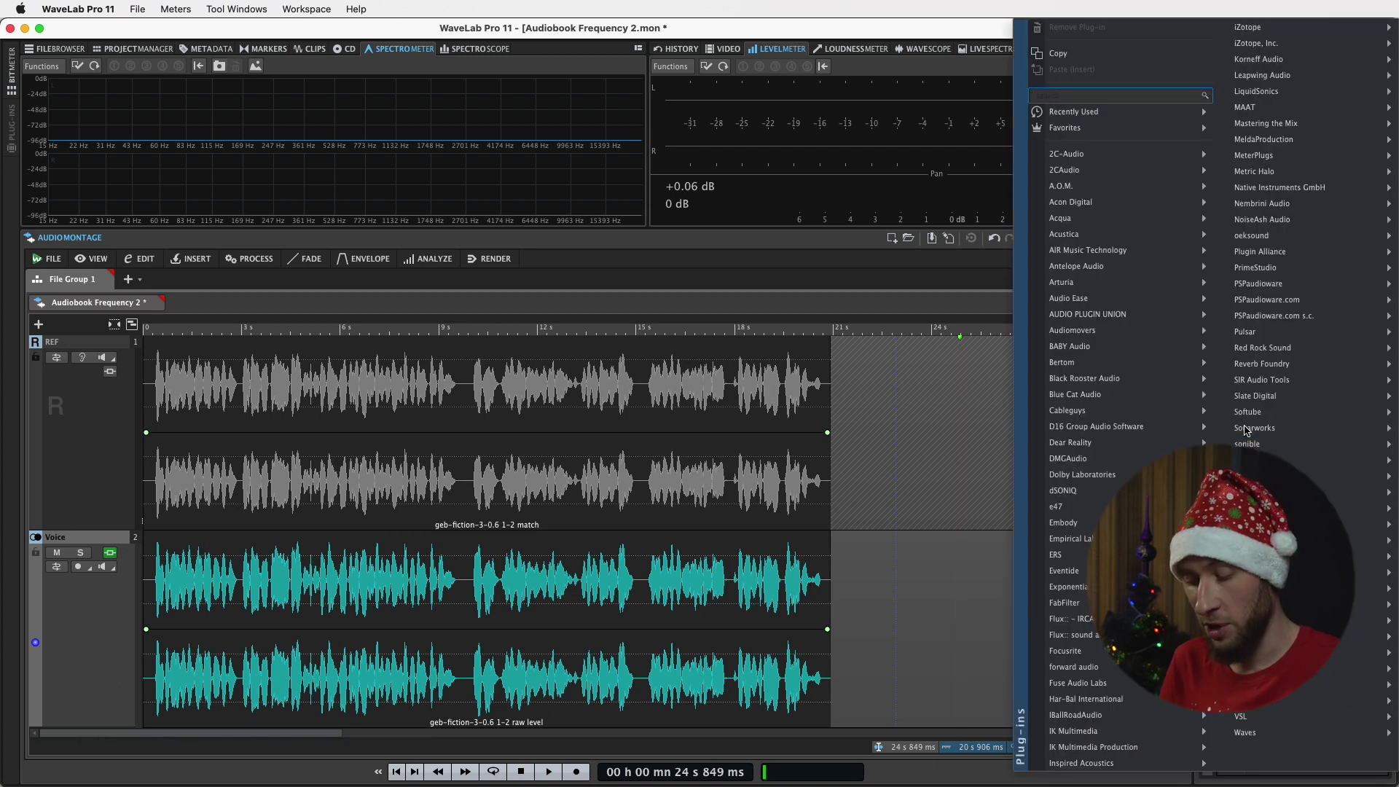
{"action": "type", "text": "freq"}
{"action": "mouse_move", "coordinate": [1093, 150]}
{"action": "mouse_move", "coordinate": [1182, 150]}
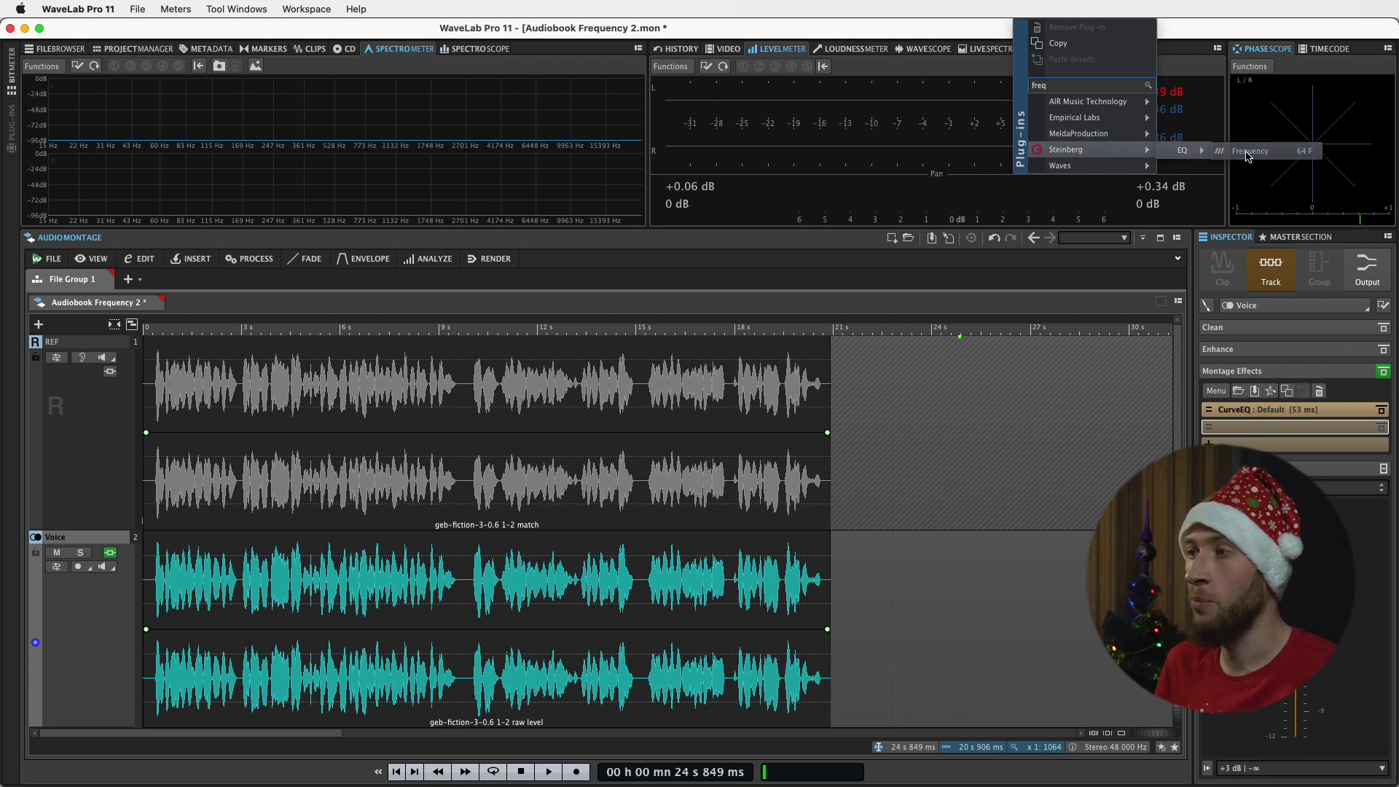
{"action": "left_click", "coordinate": [1248, 153]}
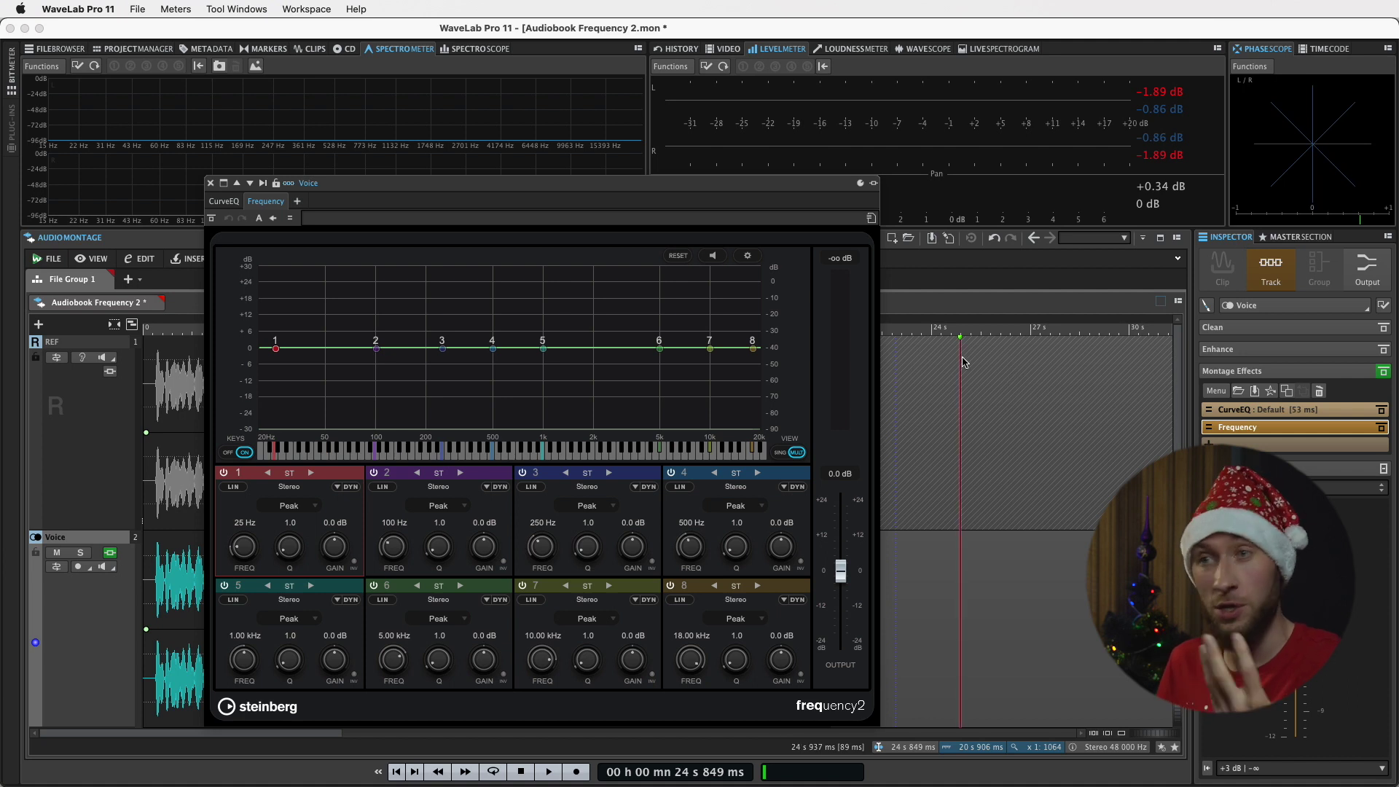
{"action": "left_click_drag", "start_coordinate": [723, 185], "coordinate": [733, 111]}
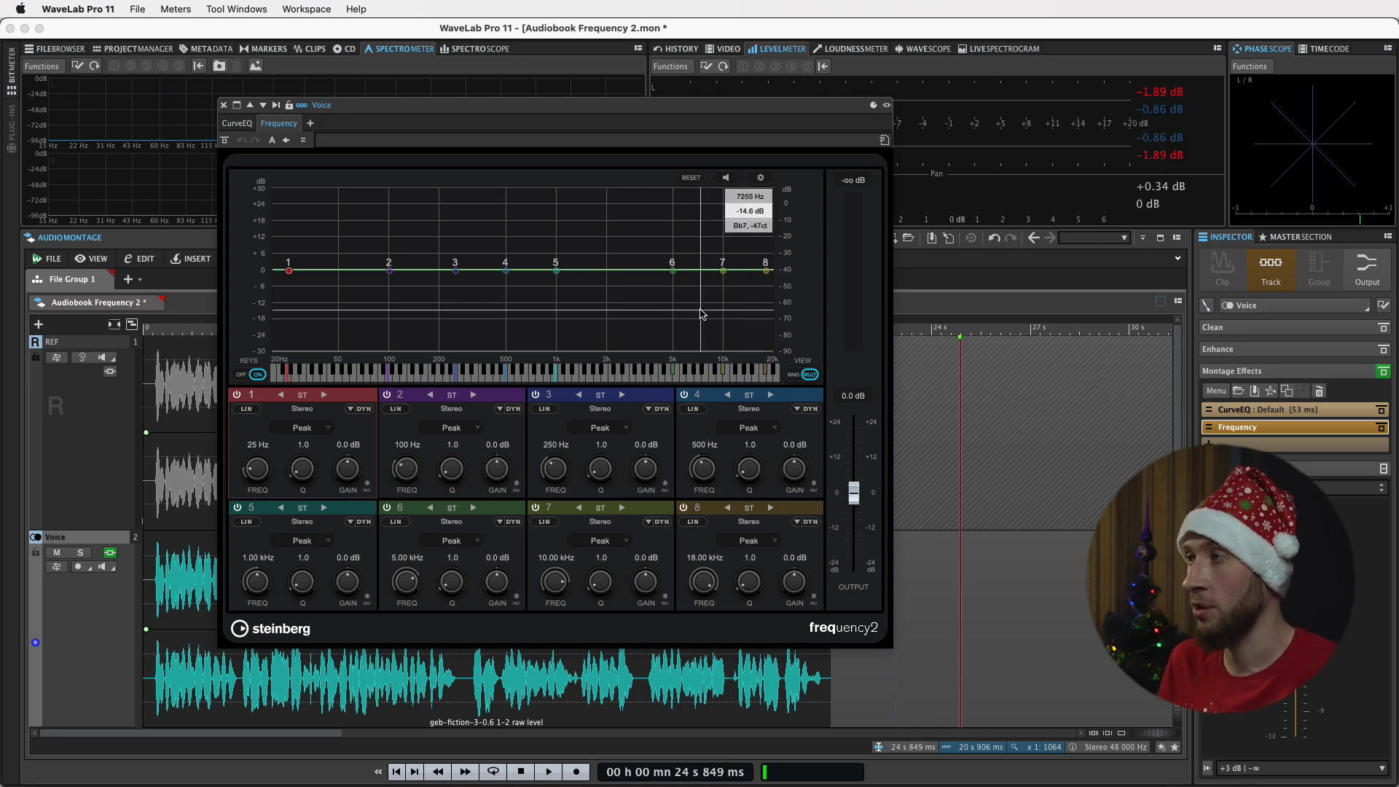
Step: With listen mode on, play the voice from the start and set EQ band 6 to about 6.63 kHz with -3.2 dB gain
{"action": "left_click", "coordinate": [725, 180]}
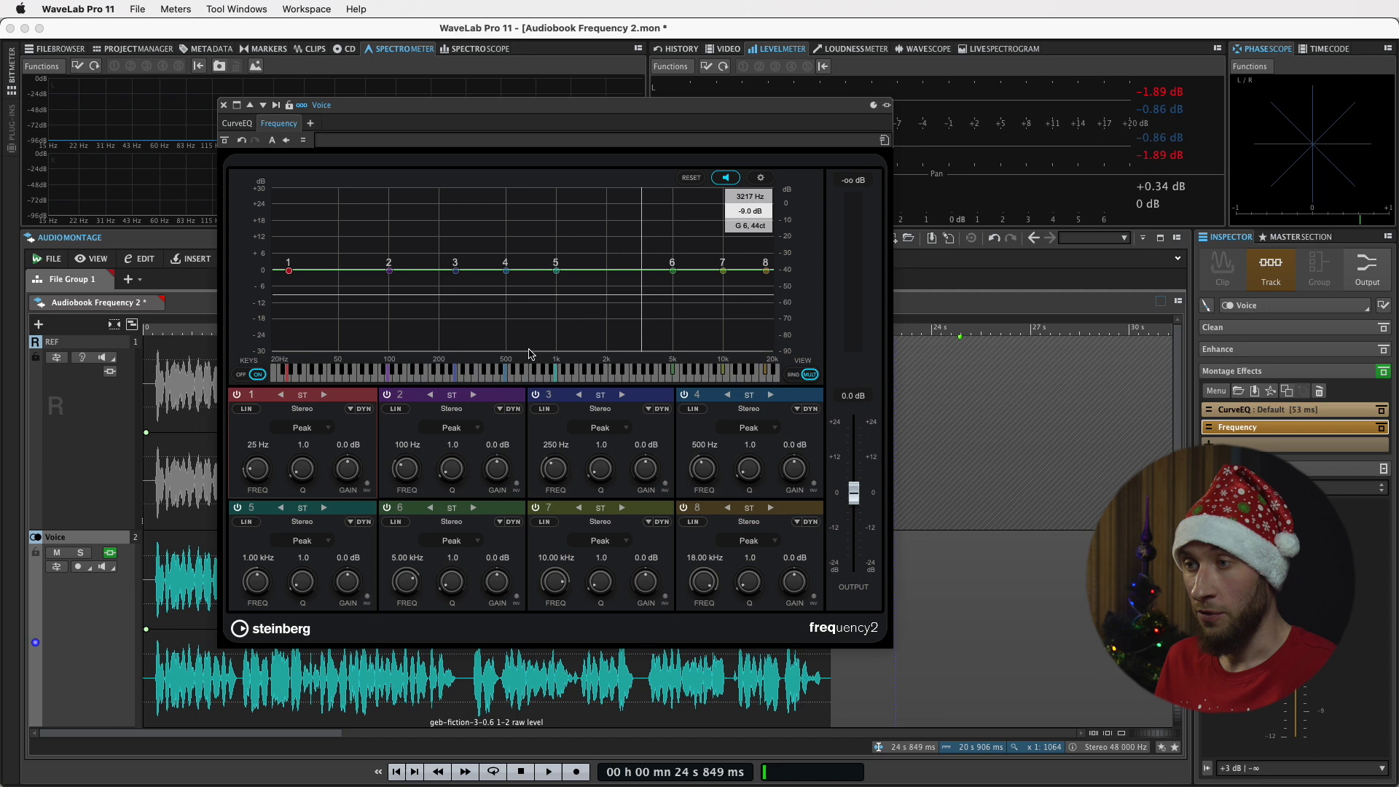
{"action": "left_click", "coordinate": [398, 771]}
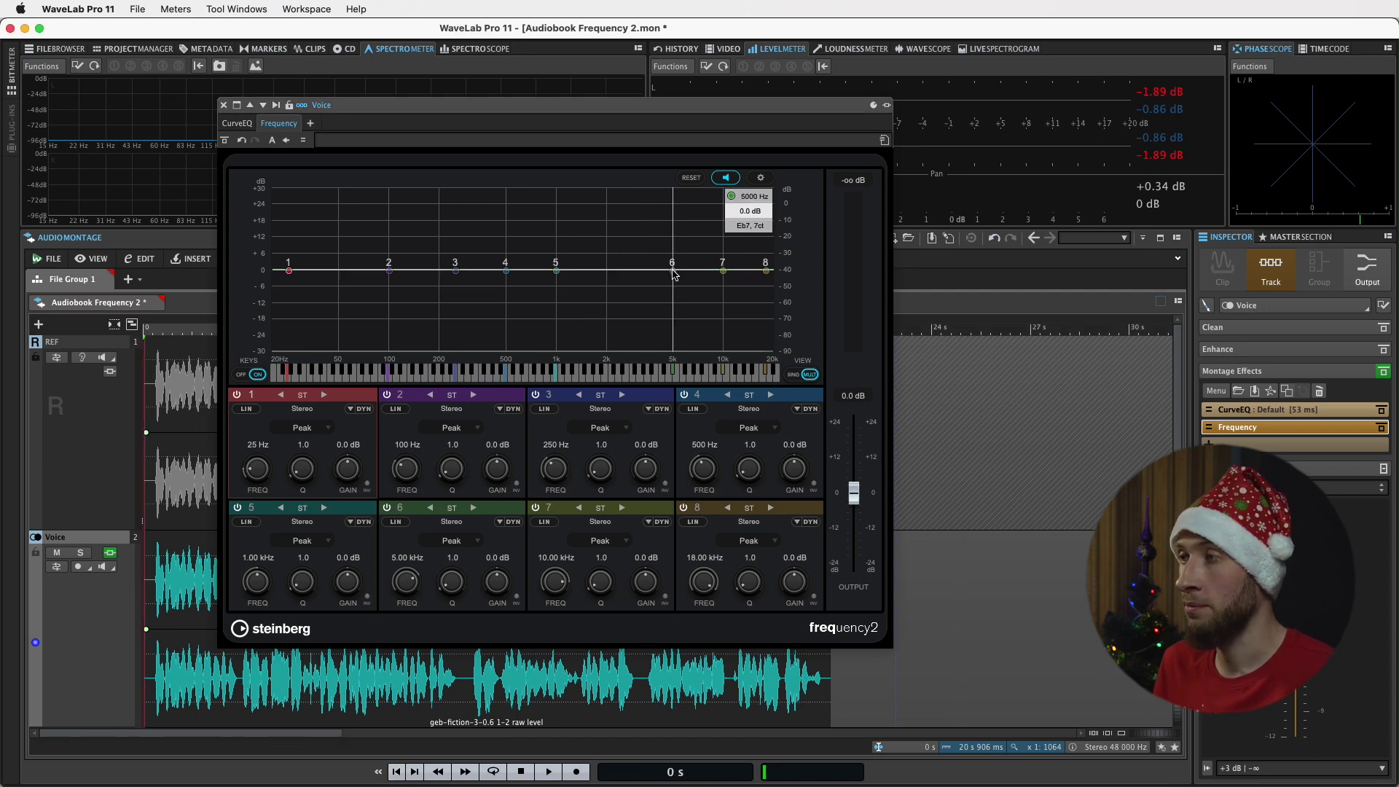
{"action": "key", "text": "space"}
{"action": "left_click_drag", "start_coordinate": [673, 274], "coordinate": [694, 283]}
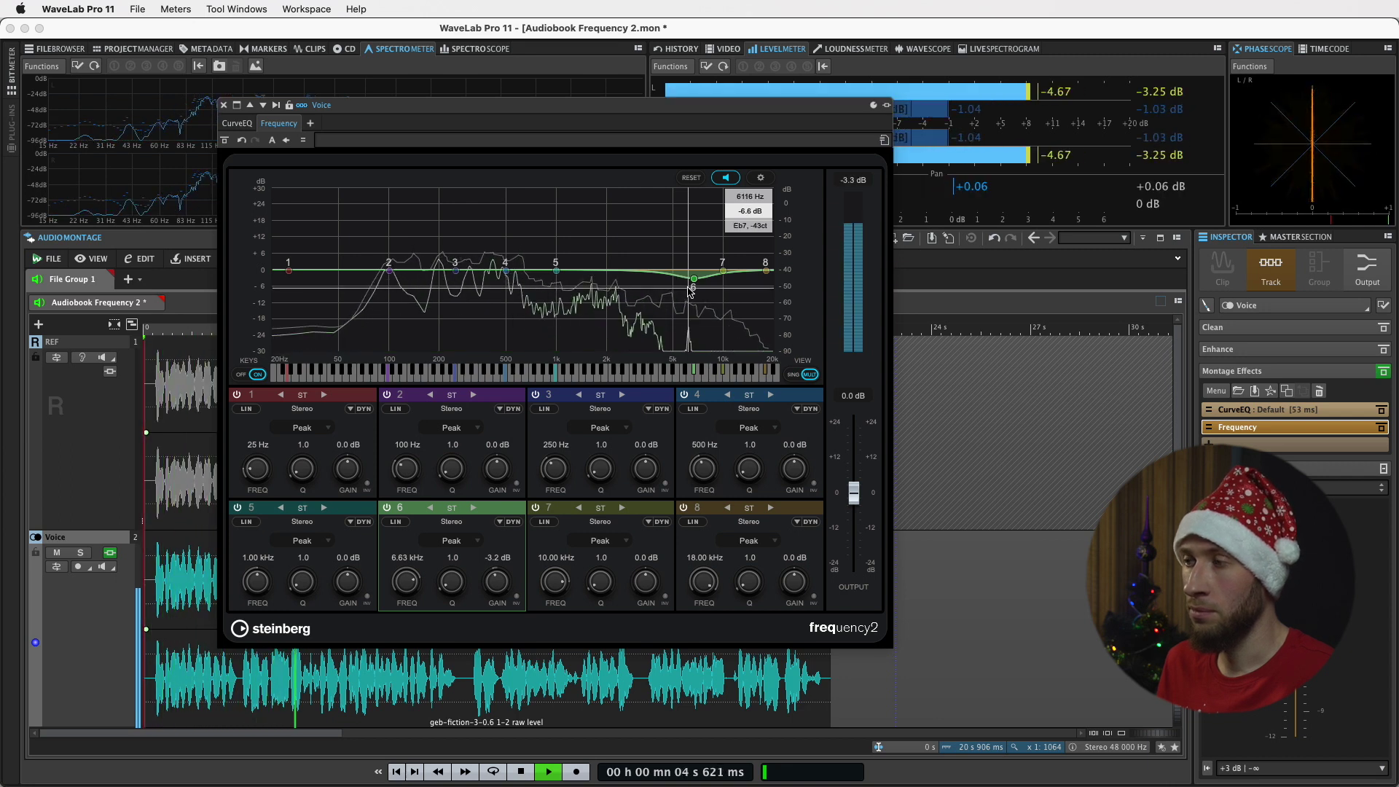
{"action": "key", "text": "space"}
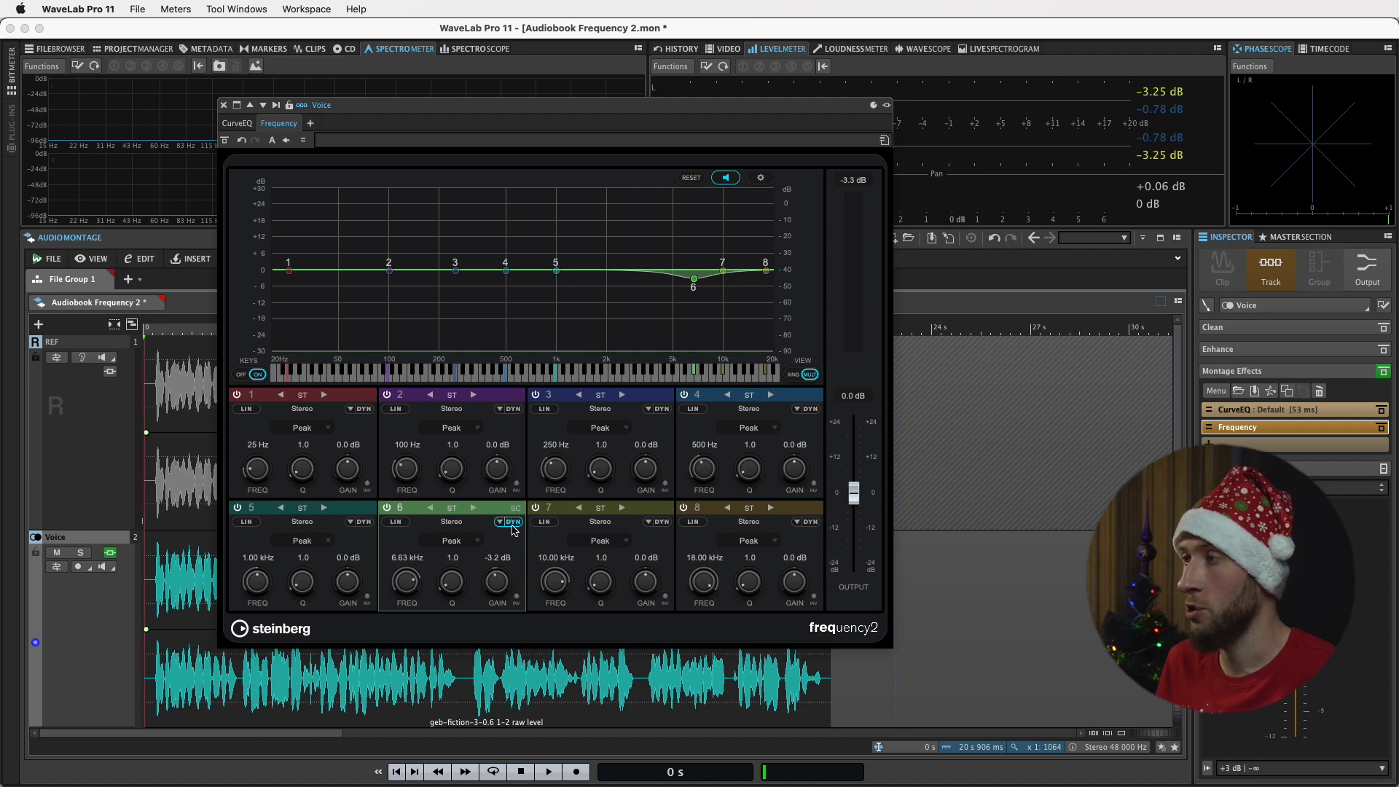
Step: Make band 6 dynamic in the single-band view and set its threshold to about -32.5 dB during playback, with listen mode off
{"action": "left_click", "coordinate": [794, 375]}
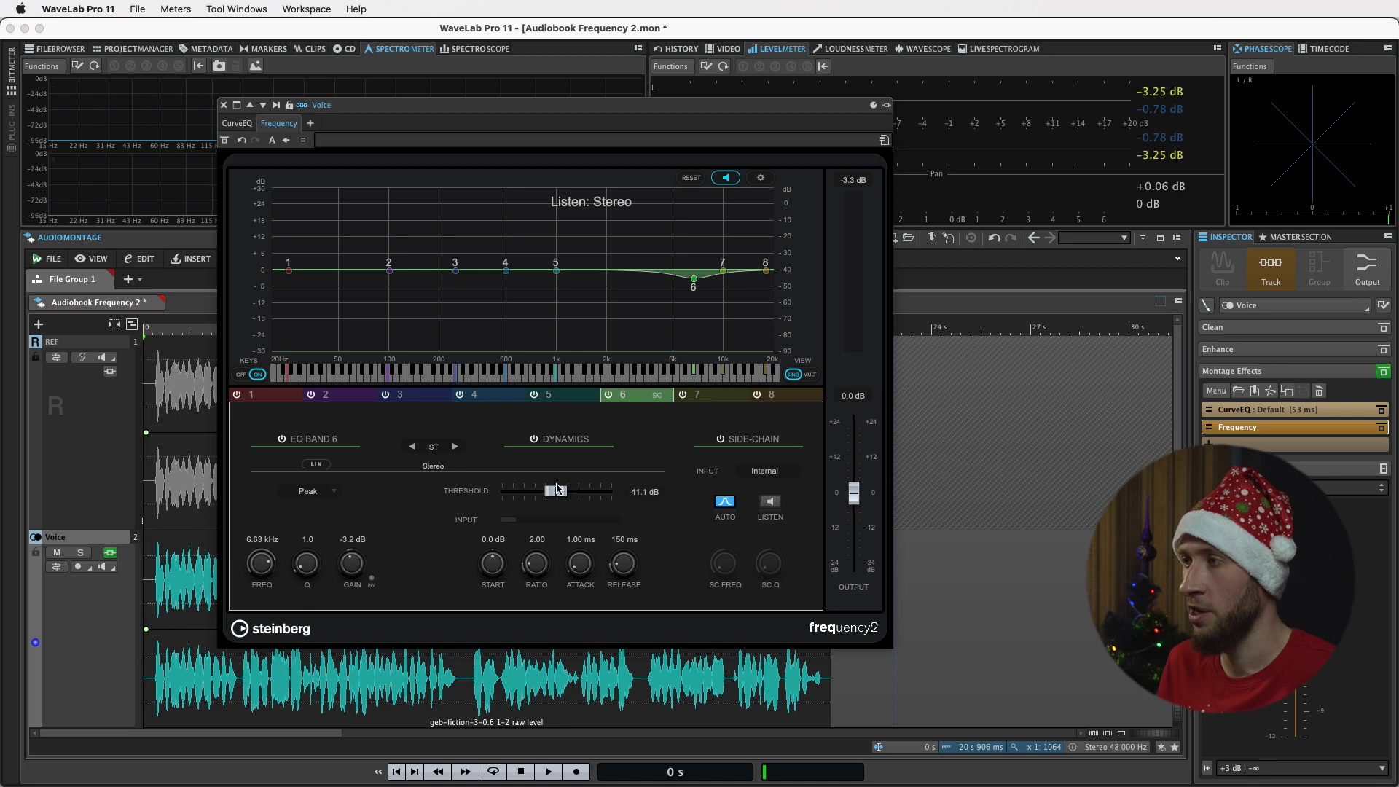
{"action": "key", "text": "space"}
{"action": "left_click_drag", "start_coordinate": [556, 492], "coordinate": [563, 495]}
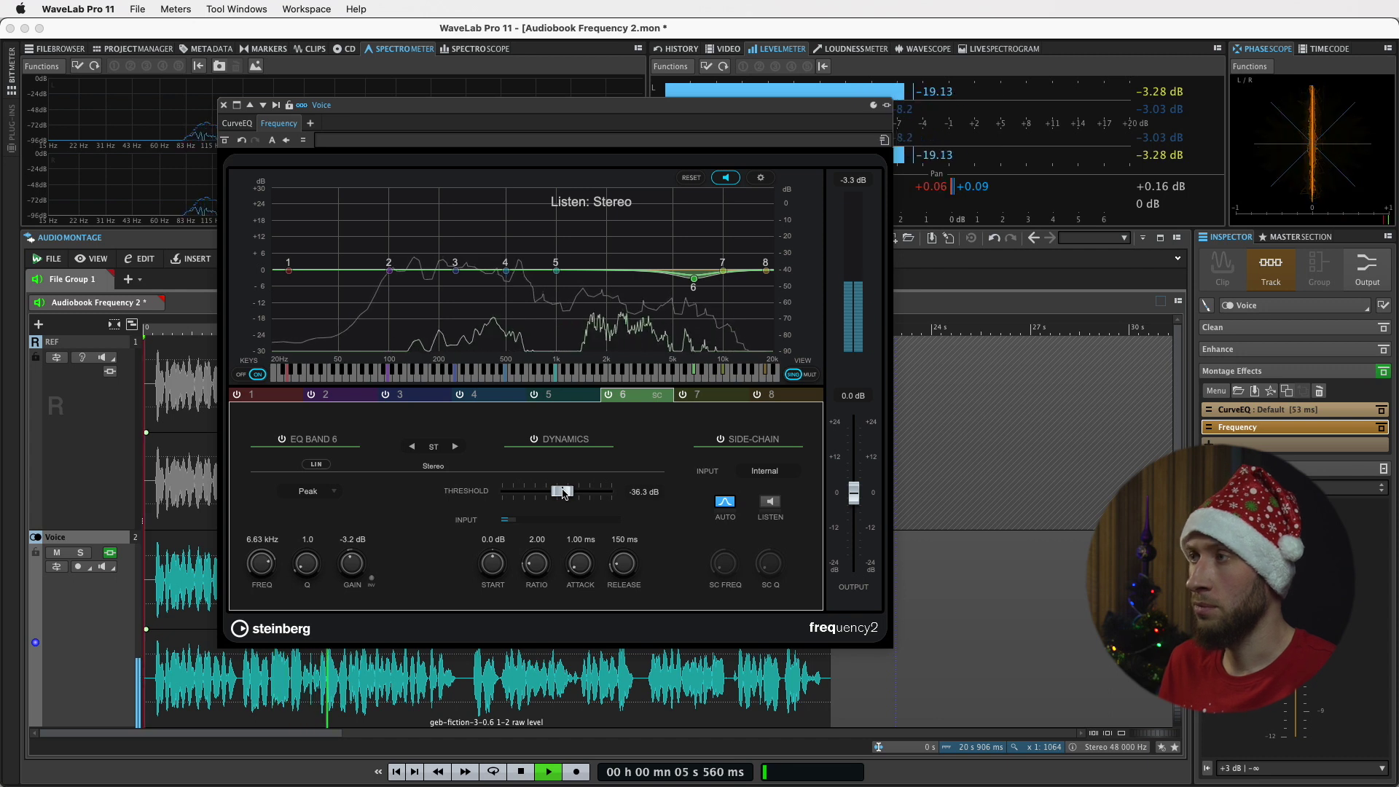
{"action": "key", "text": "space"}
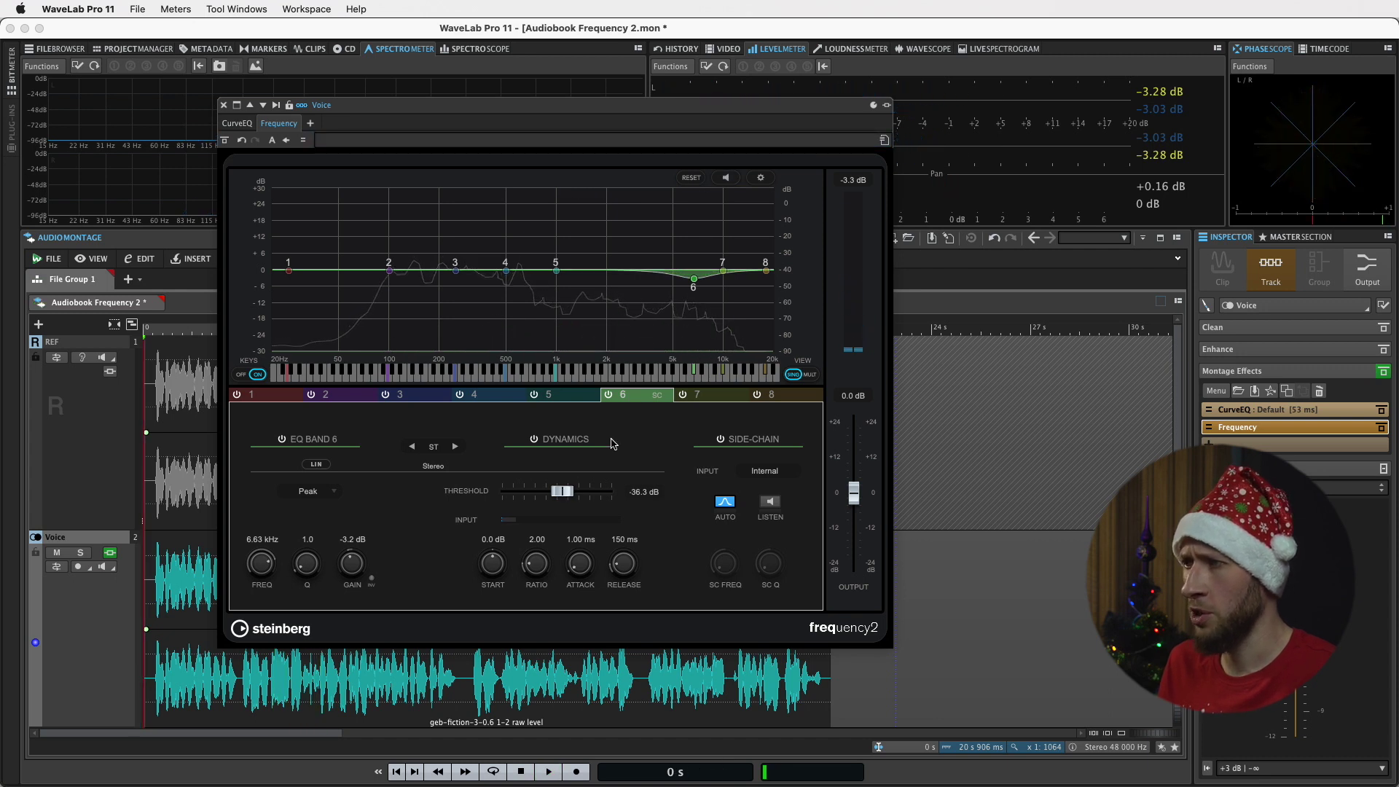
{"action": "key", "text": "space"}
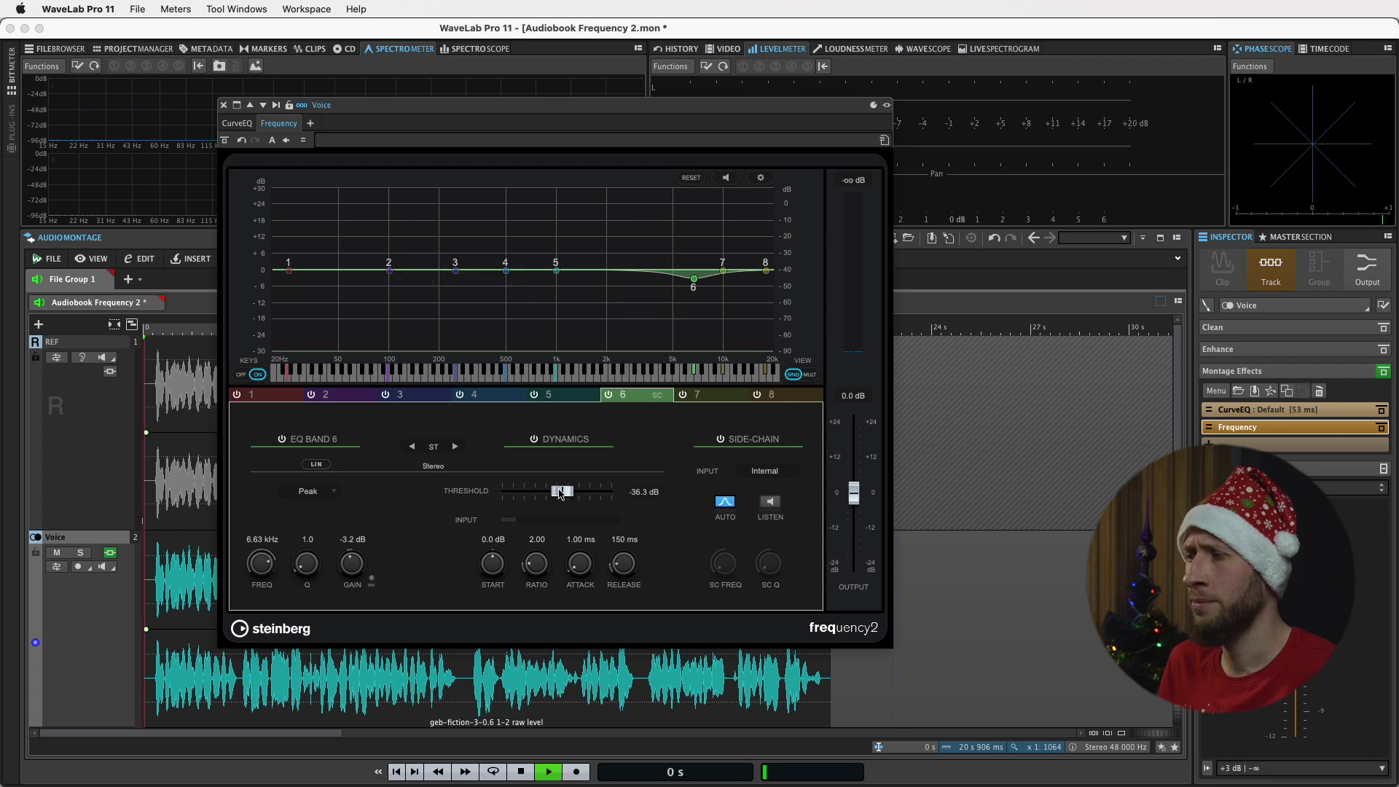
{"action": "left_click_drag", "start_coordinate": [560, 494], "coordinate": [570, 494]}
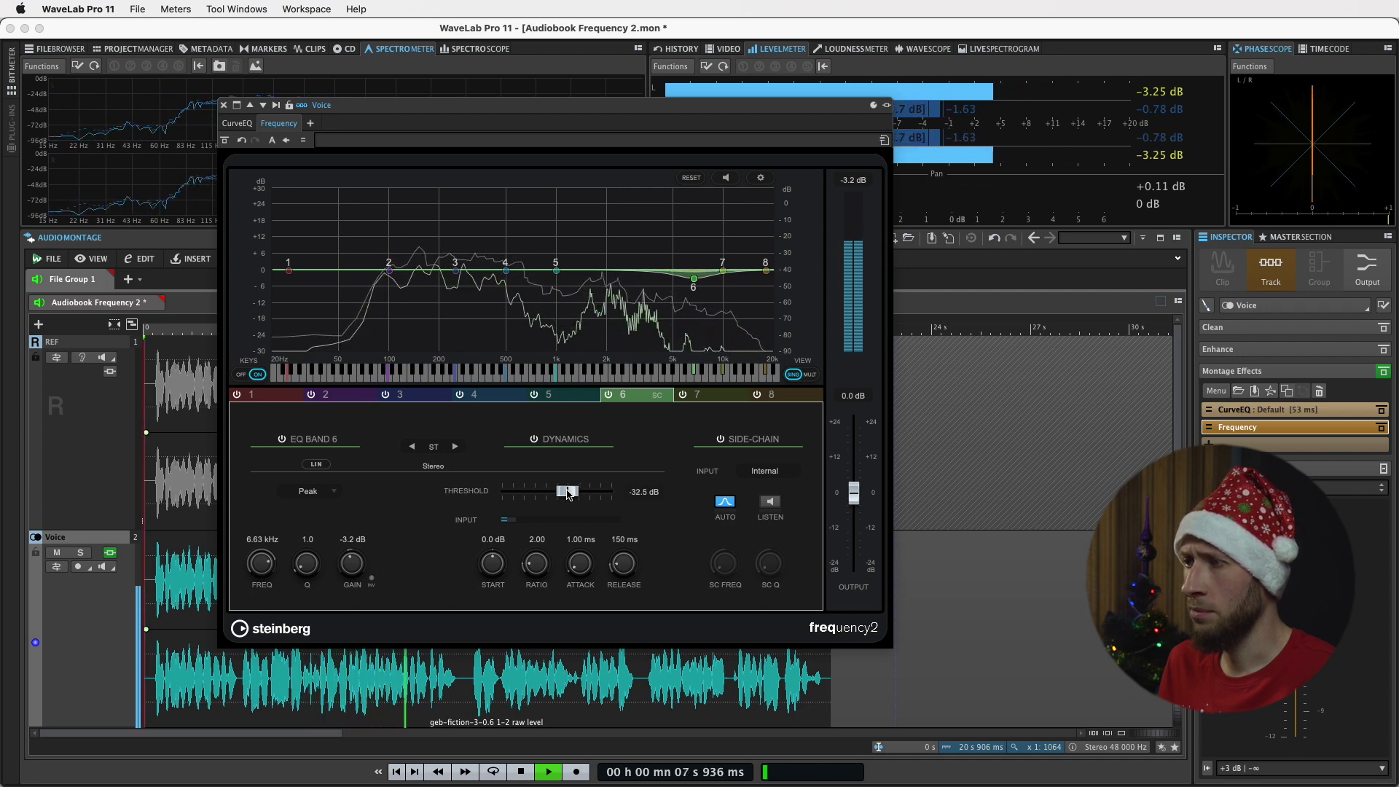
{"action": "key", "text": "space"}
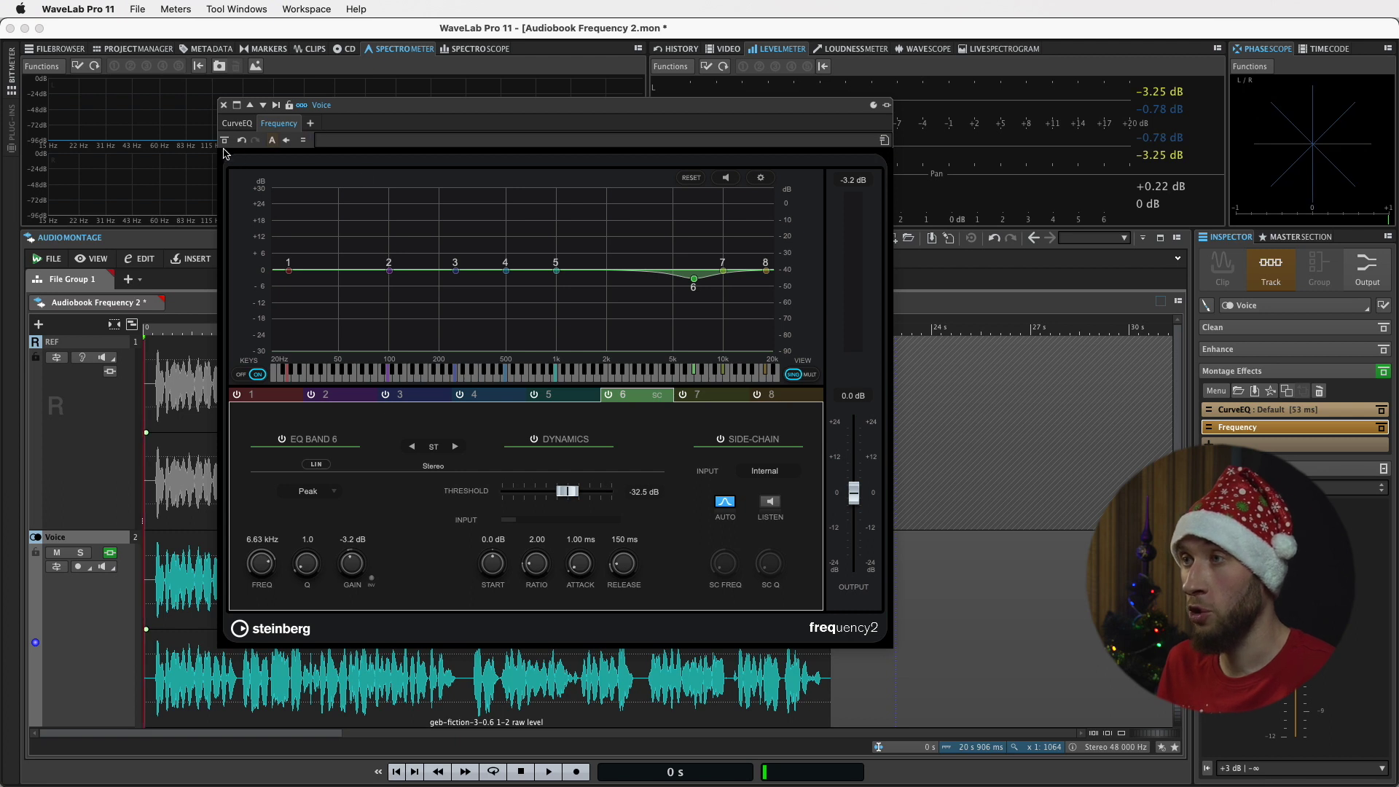
Step: Compare the voice with the Frequency effect bypassed and active by playing it from the start each time
{"action": "key", "text": "space"}
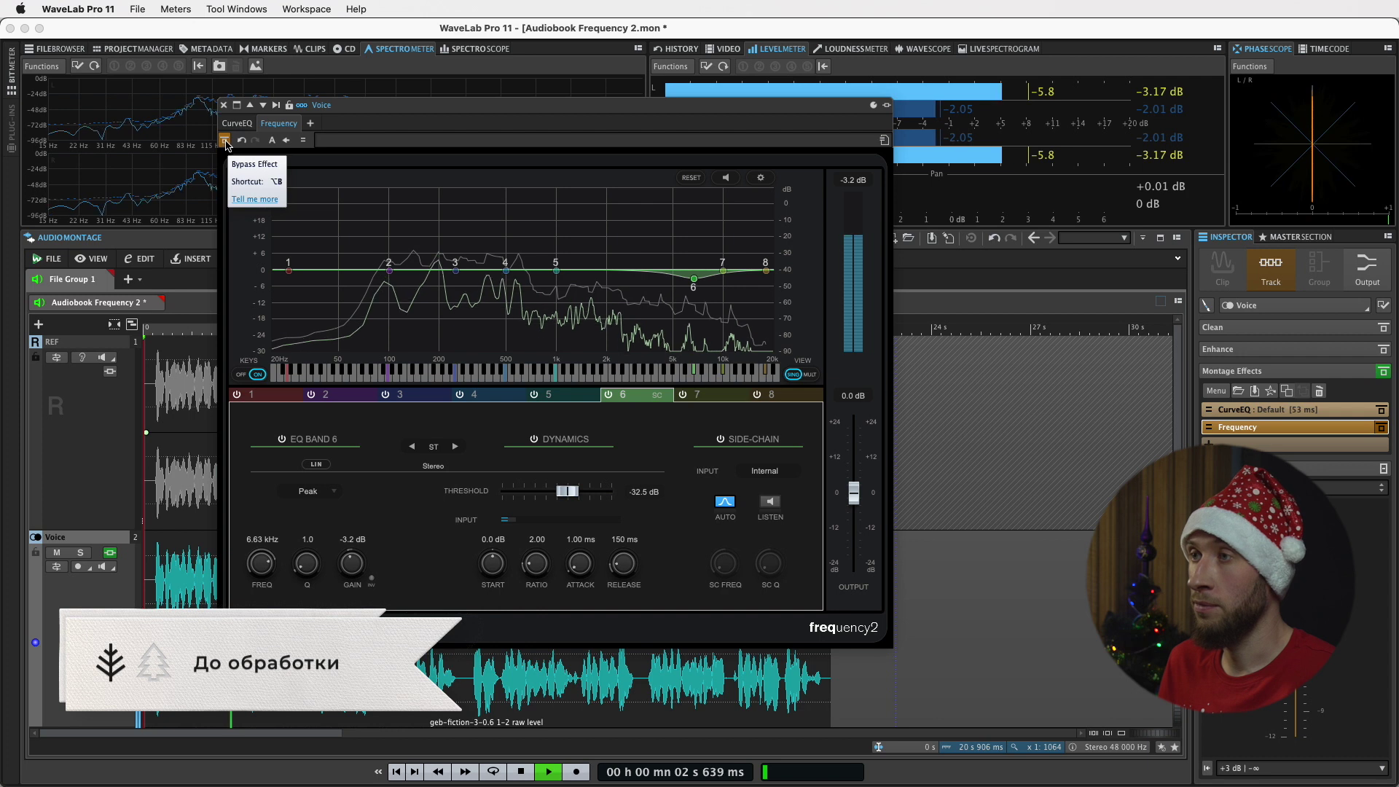
{"action": "key", "text": "space"}
{"action": "key", "text": "space"}
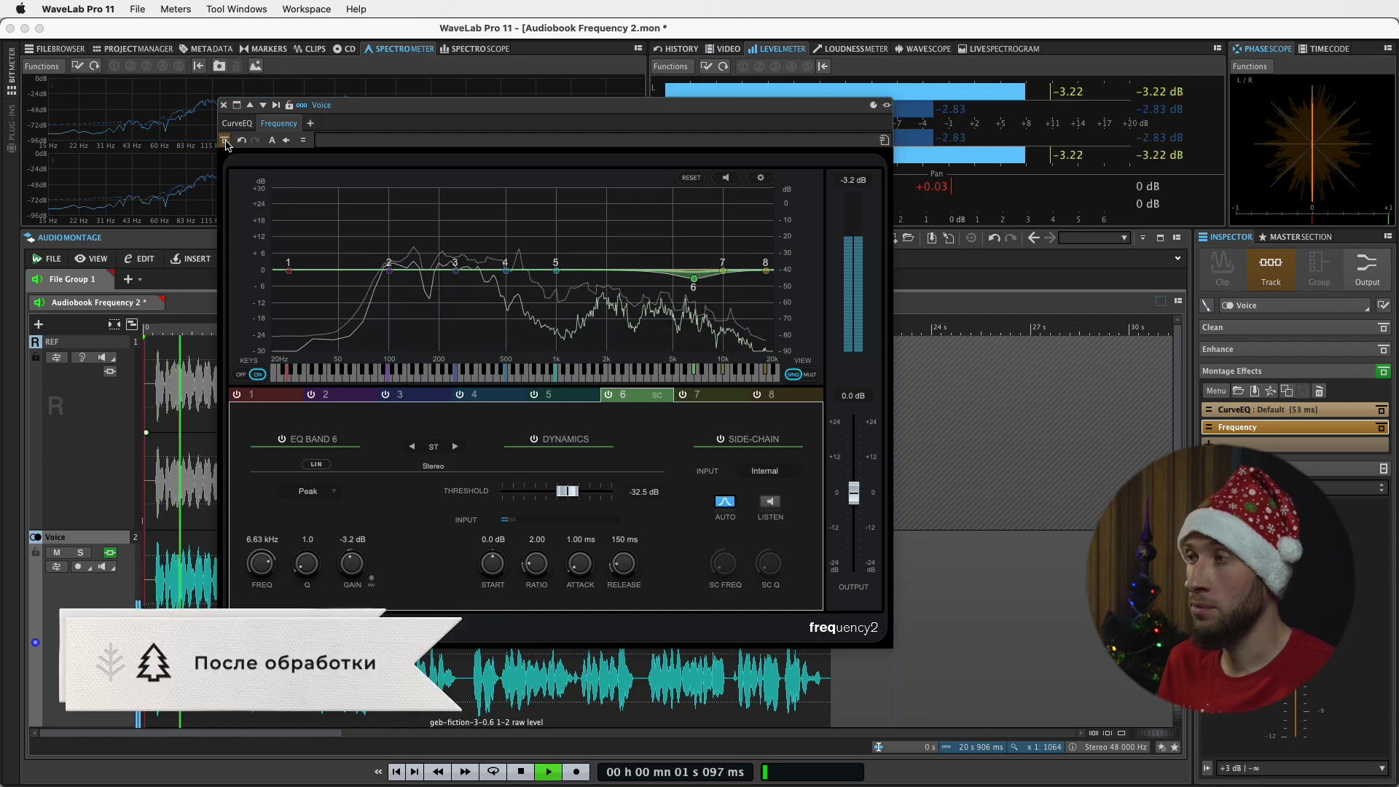
{"action": "key", "text": "space"}
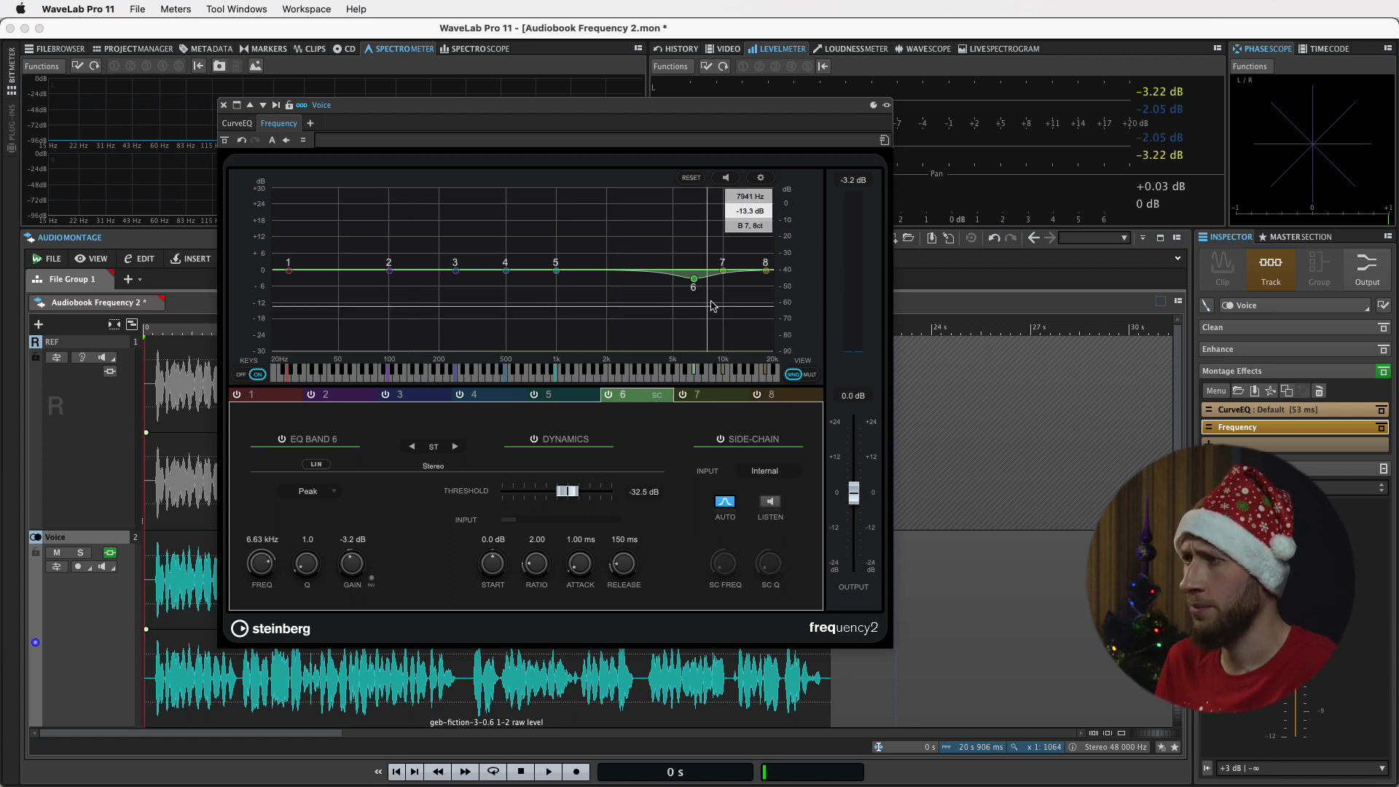
Step: Set EQ band 7 to about 12.99 kHz with -2.9 dB gain, auditioning the band in listen mode during playback
{"action": "left_click_drag", "start_coordinate": [727, 274], "coordinate": [746, 264]}
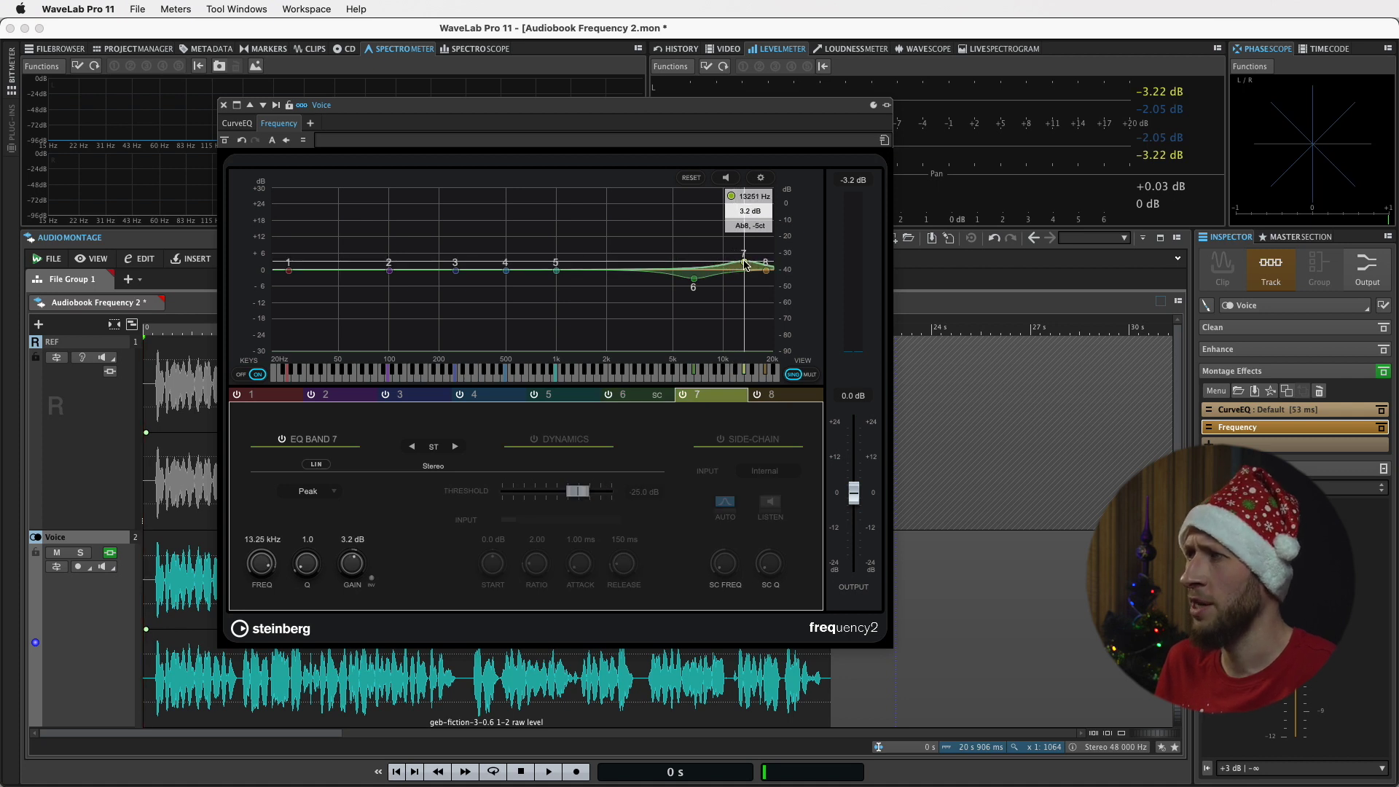
{"action": "left_click", "coordinate": [727, 178]}
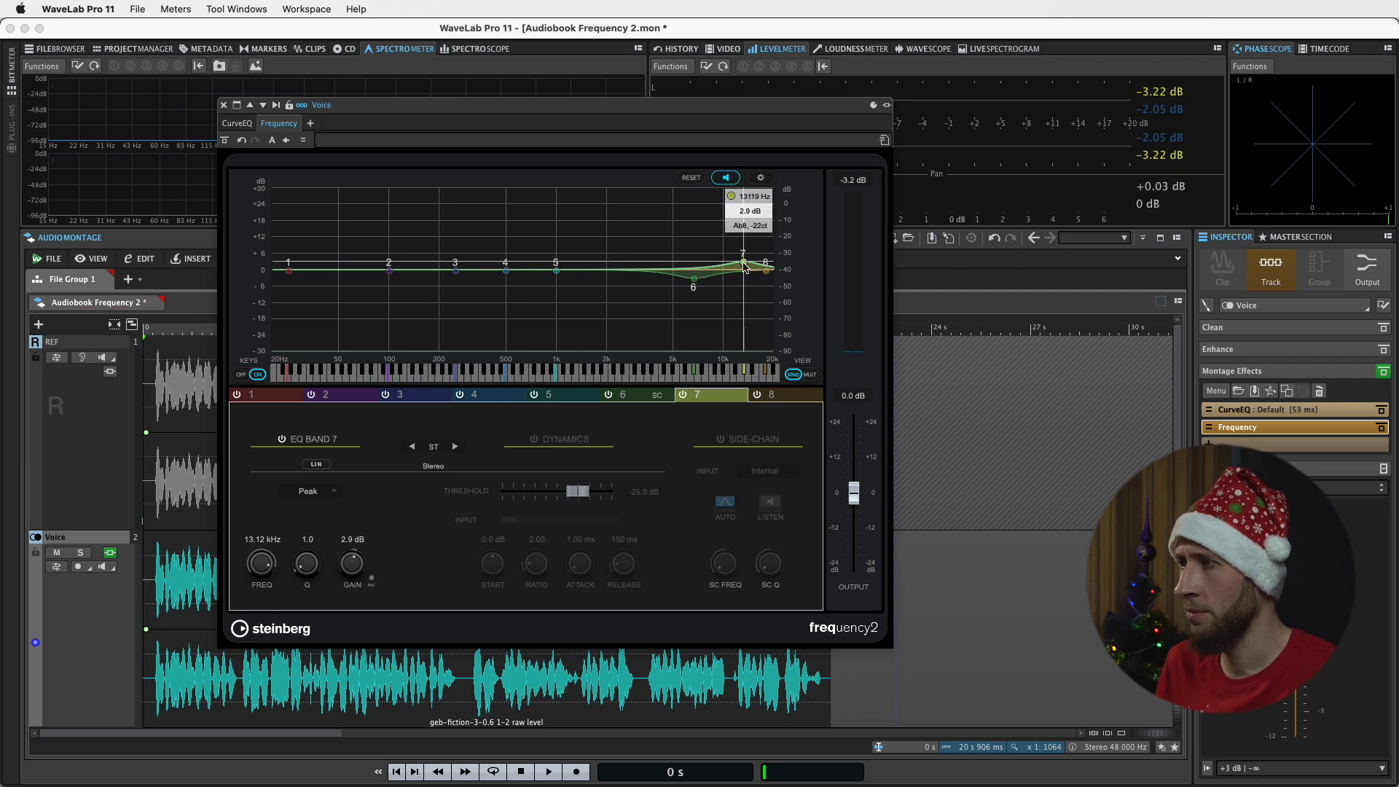
{"action": "key", "text": "space"}
{"action": "left_click_drag", "start_coordinate": [745, 263], "coordinate": [742, 278]}
{"action": "key", "text": "space"}
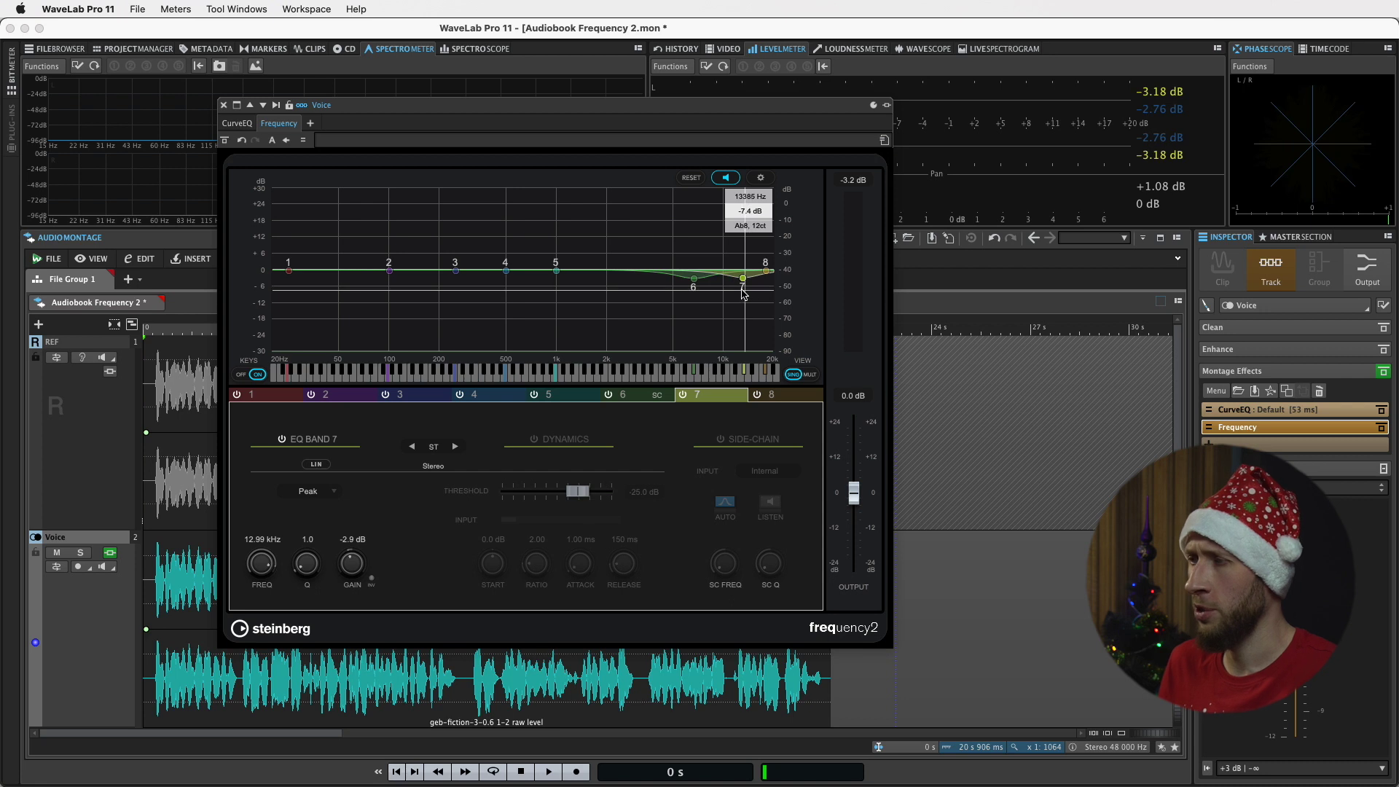
{"action": "key", "text": "space"}
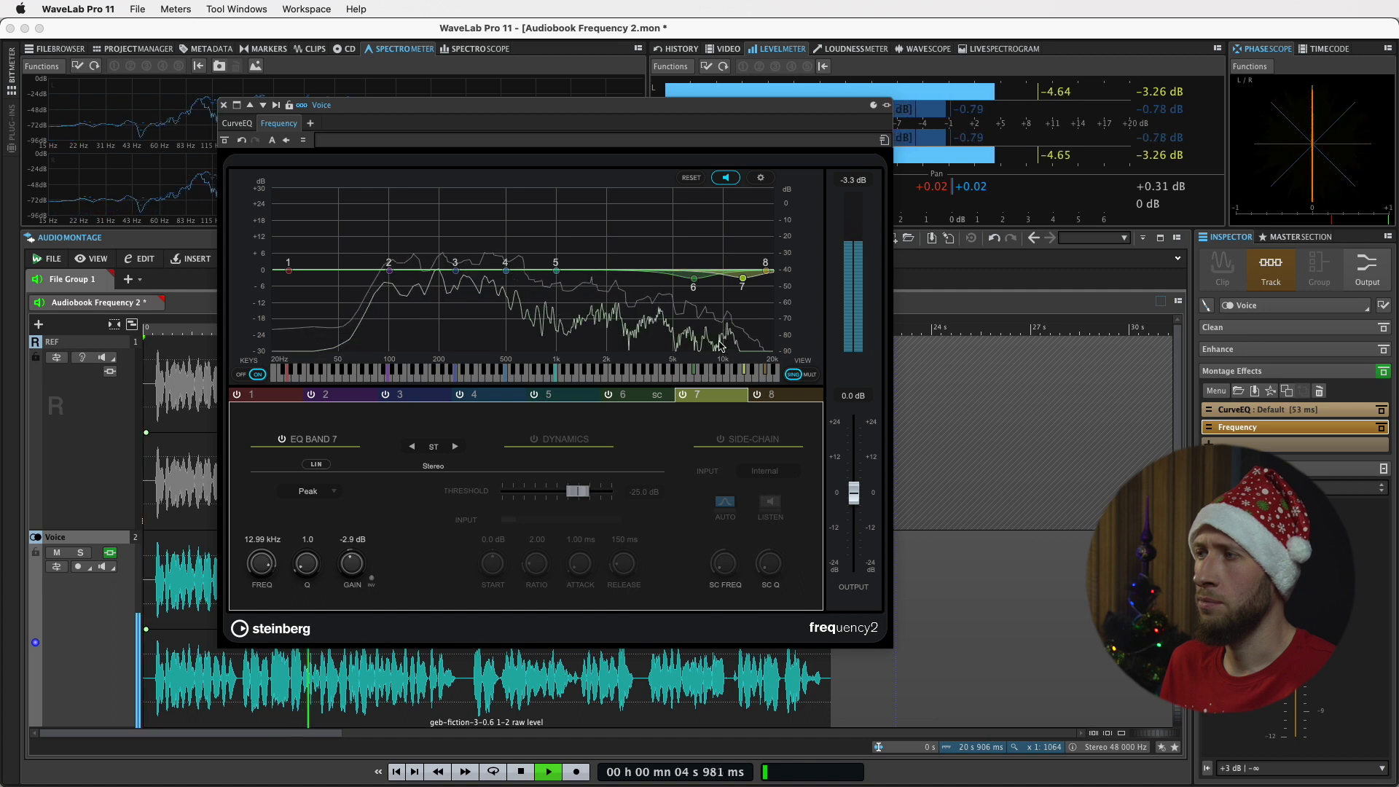
{"action": "key", "text": "space"}
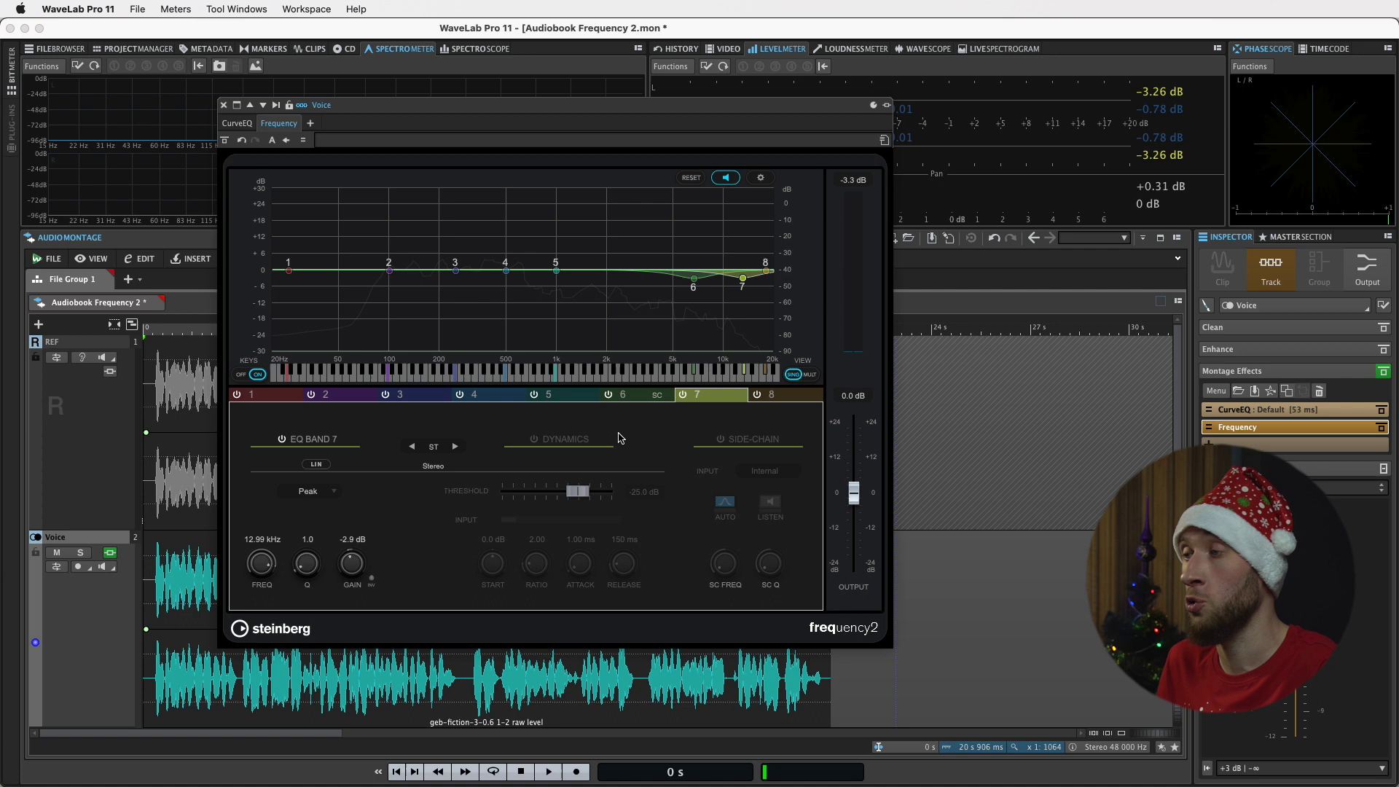
Step: Enable dynamics for band 7, turn listen mode off, and set the threshold to about -35.2 dB during playback
{"action": "left_click", "coordinate": [533, 438]}
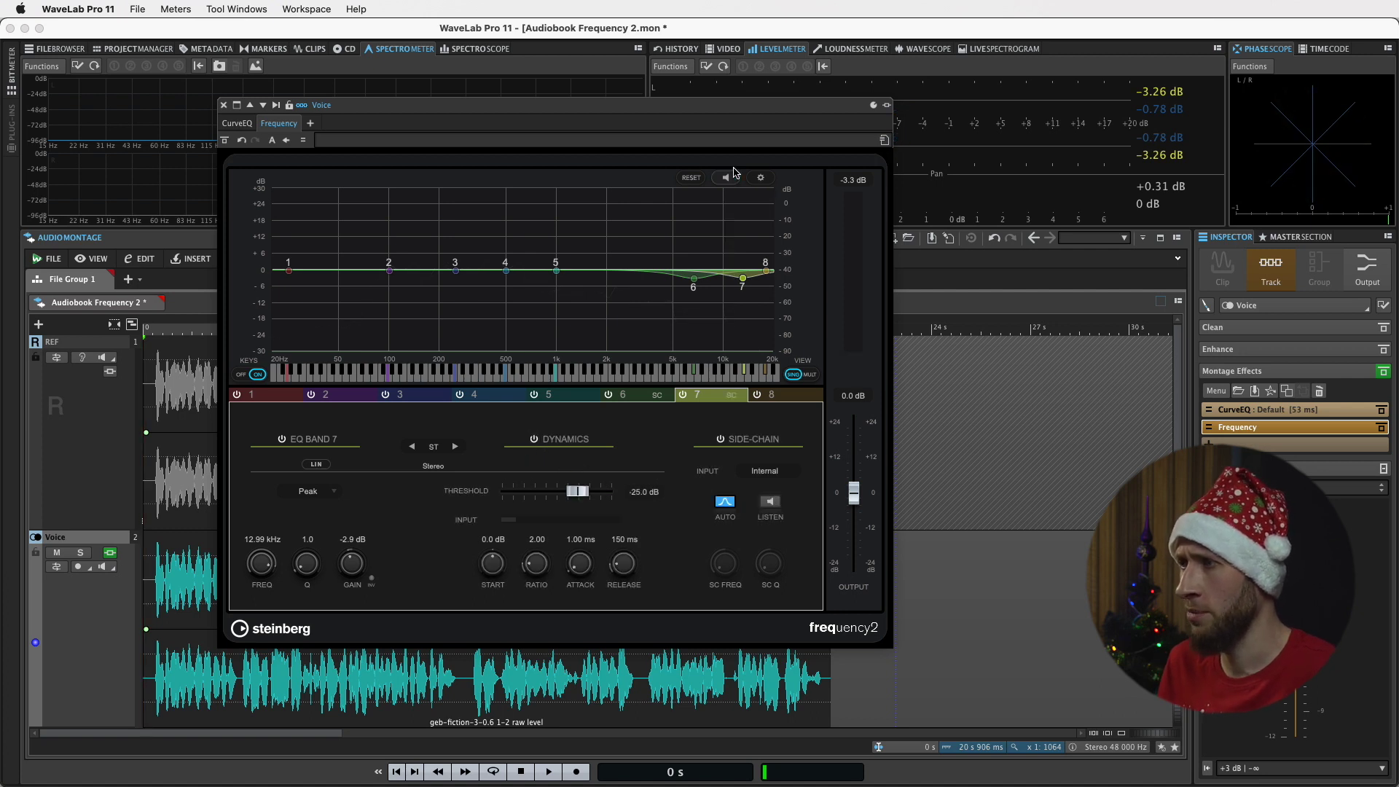
{"action": "key", "text": "space"}
{"action": "left_click_drag", "start_coordinate": [575, 492], "coordinate": [565, 493]}
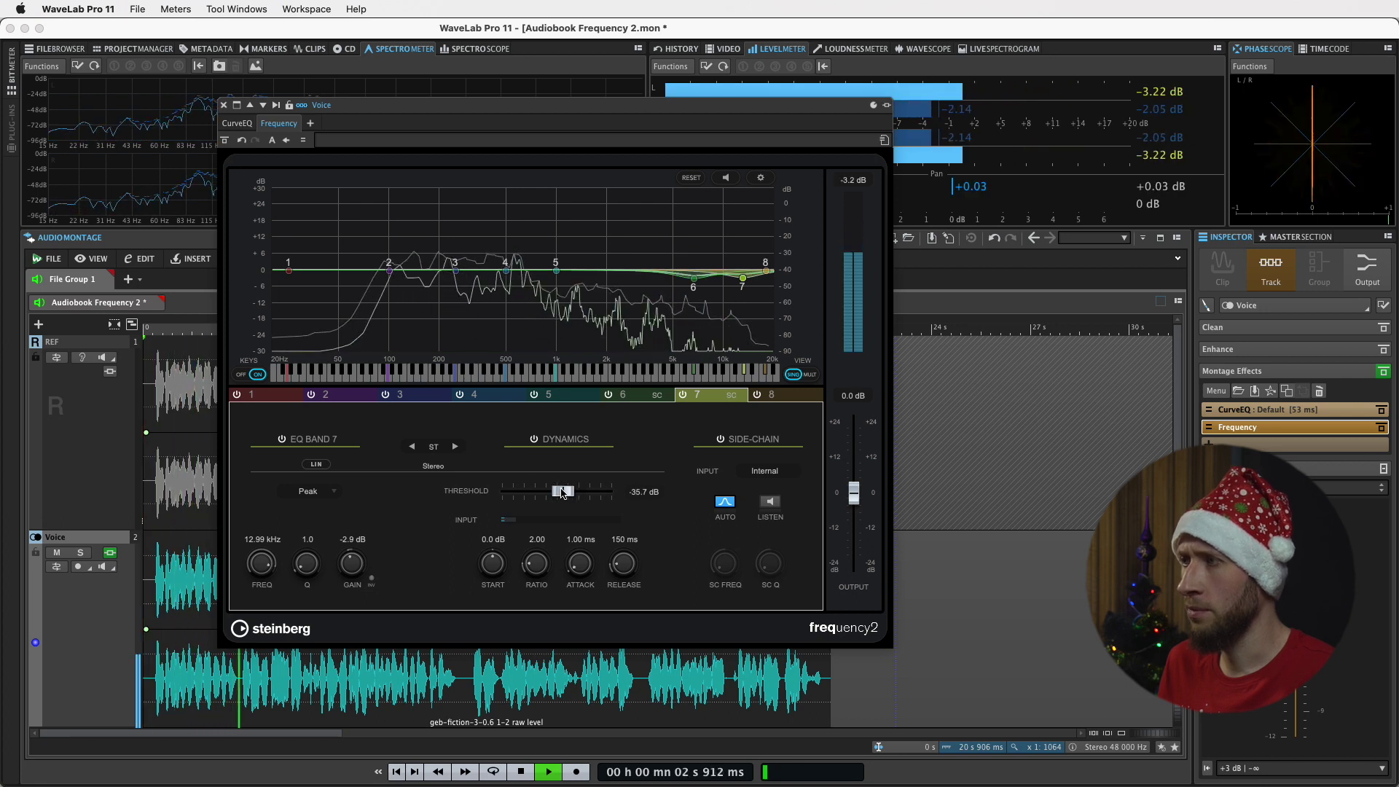
{"action": "left_click_drag", "start_coordinate": [567, 493], "coordinate": [564, 493]}
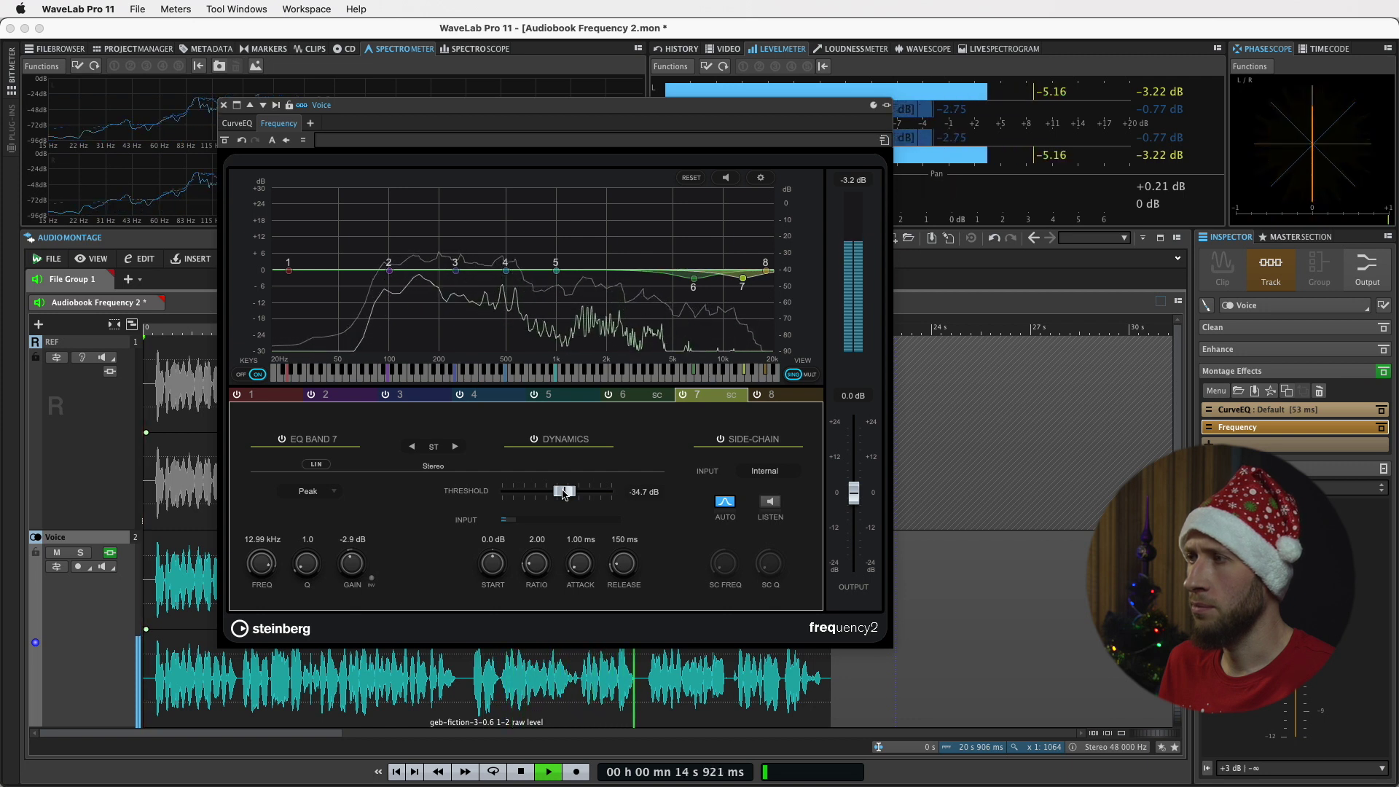
{"action": "scroll", "coordinate": [564, 492], "scroll_direction": "down", "scroll_amount": 1}
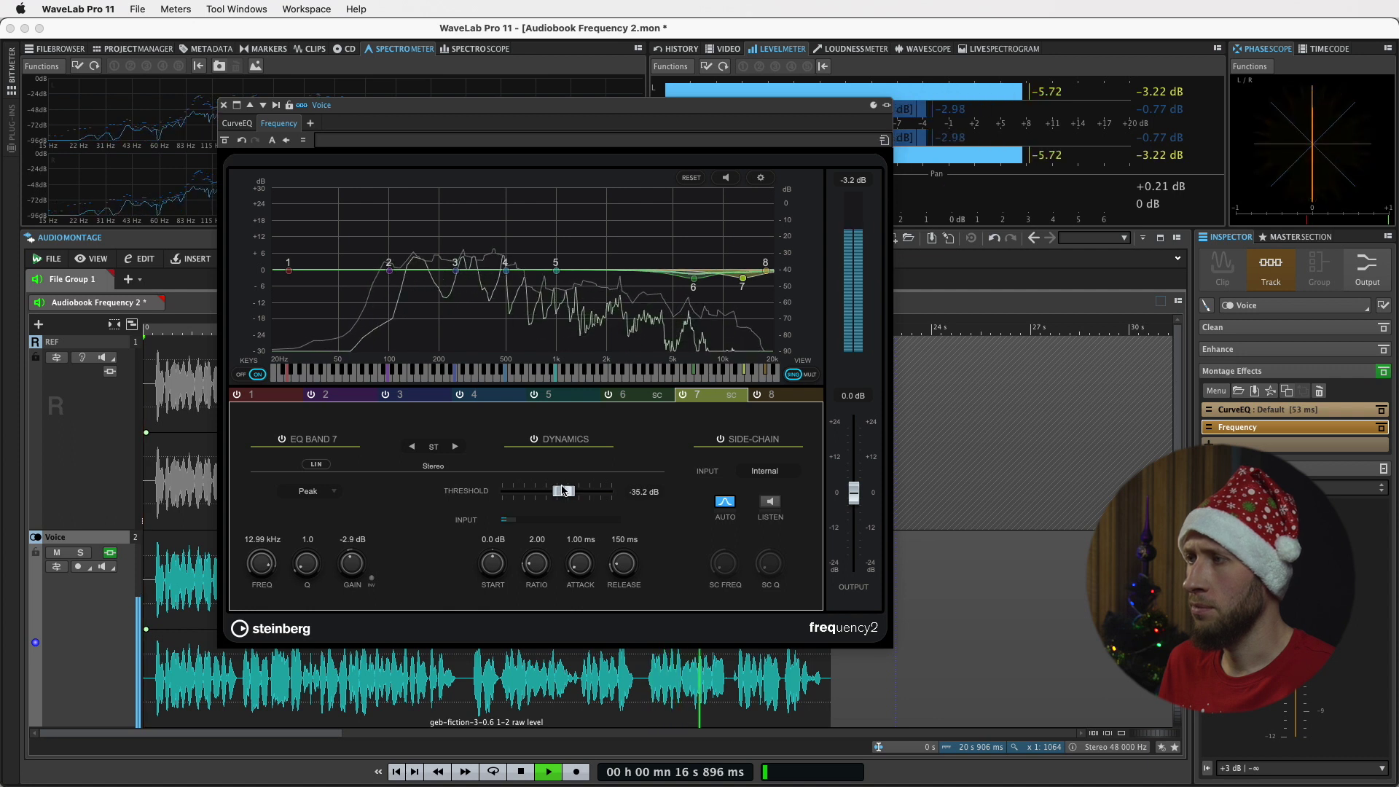
{"action": "key", "text": "space"}
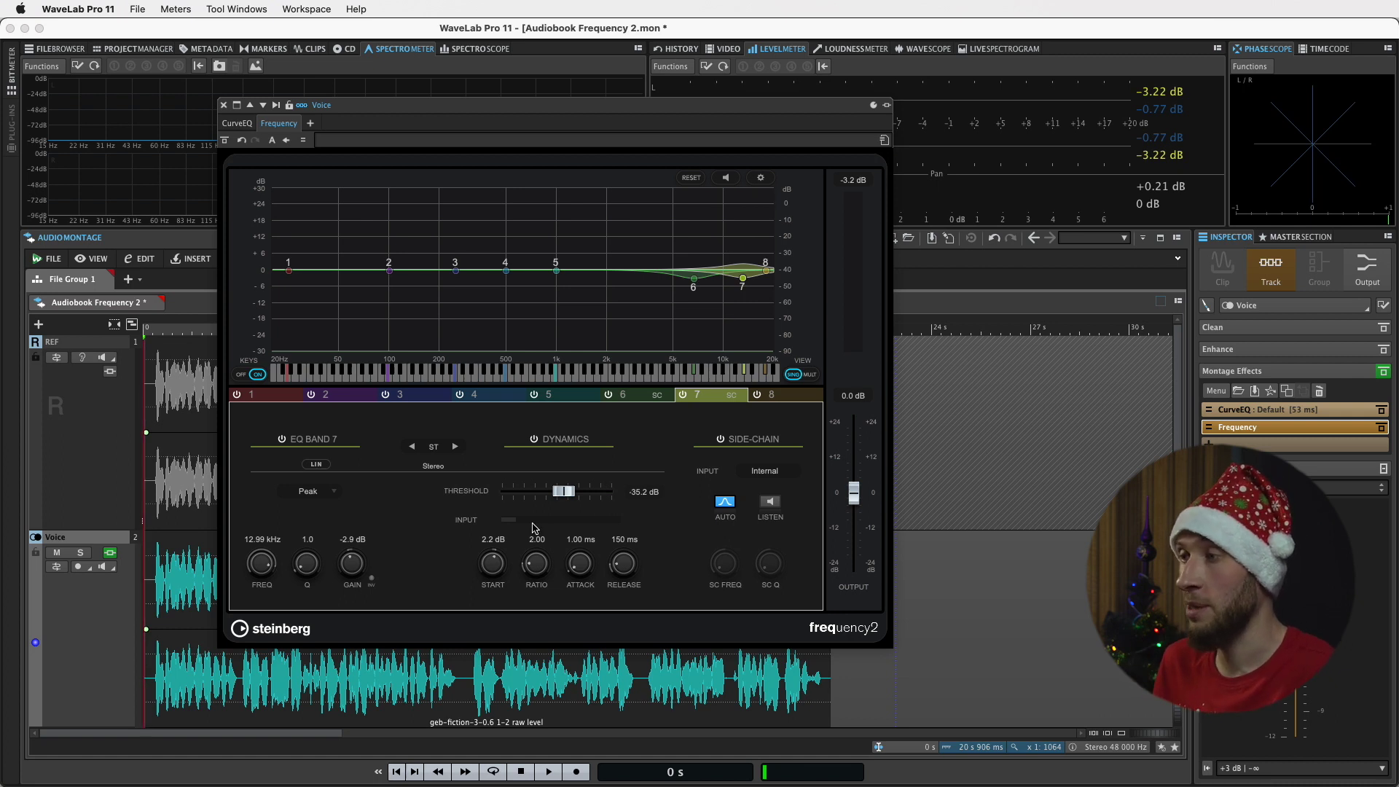
Step: Fine-tune band 7 during playback with a dynamics start of 2.6 dB, a Q of 0.7 and a frequency of about 13.62 kHz
{"action": "scroll", "coordinate": [487, 568], "scroll_direction": "up", "scroll_amount": 1}
{"action": "key", "text": "space"}
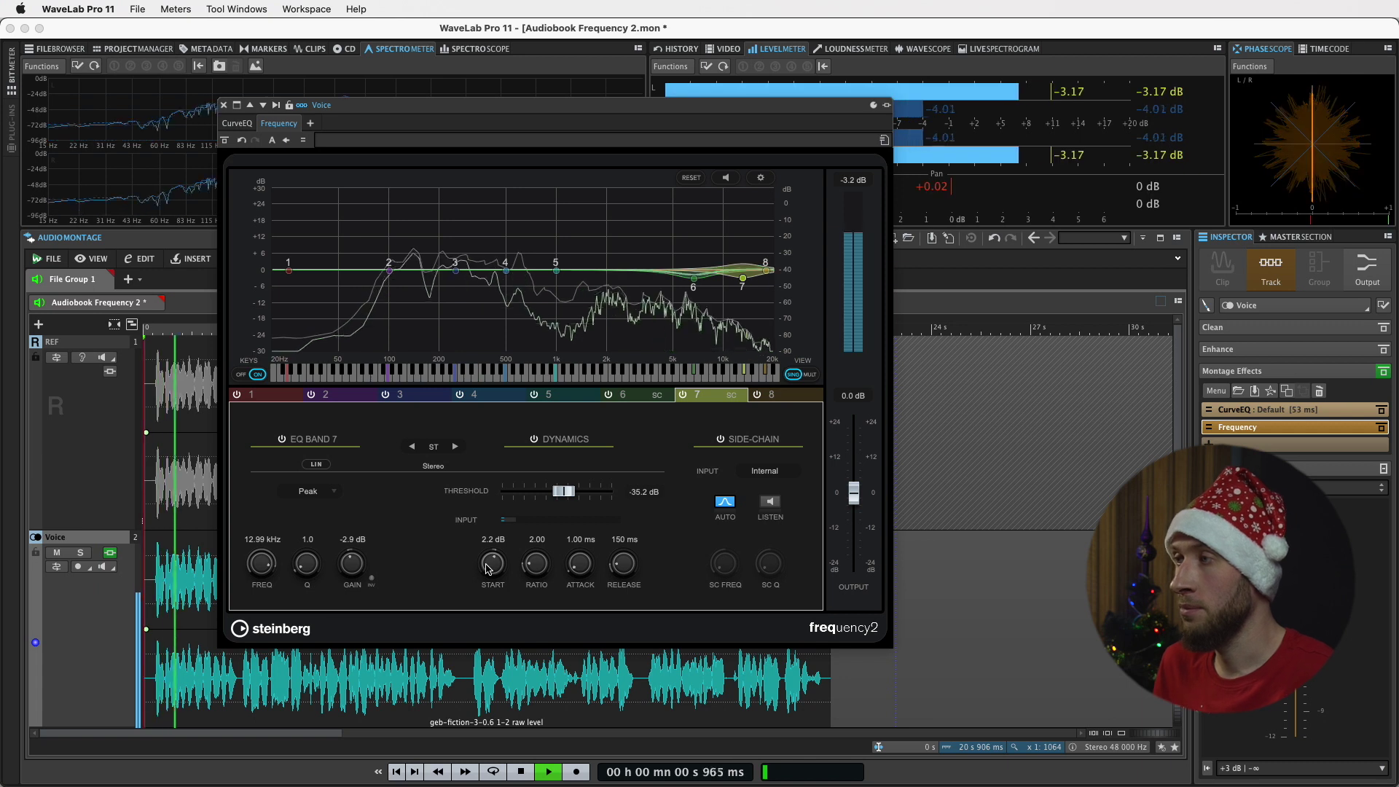
{"action": "scroll", "coordinate": [486, 568], "scroll_direction": "up", "scroll_amount": 1}
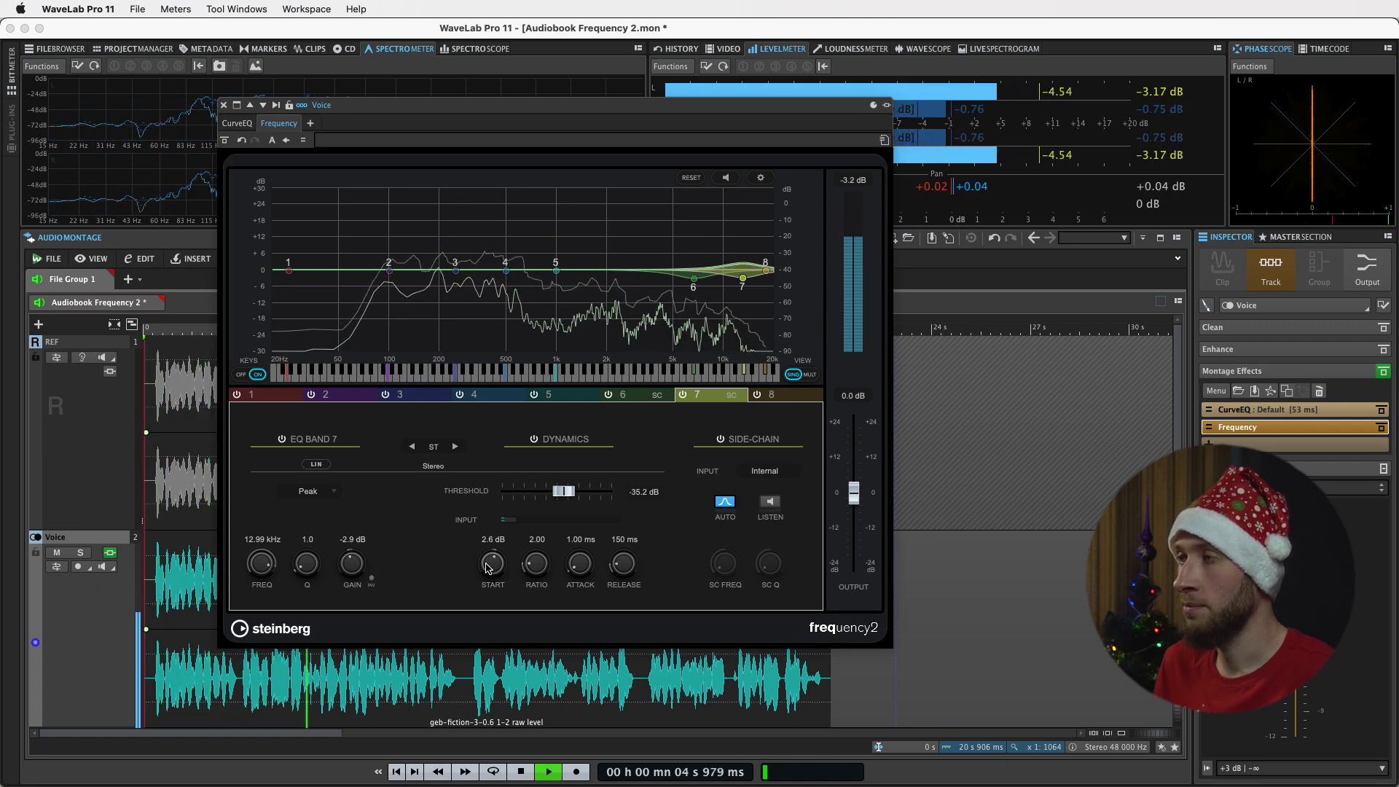
{"action": "scroll", "coordinate": [306, 562], "scroll_direction": "up", "scroll_amount": 4}
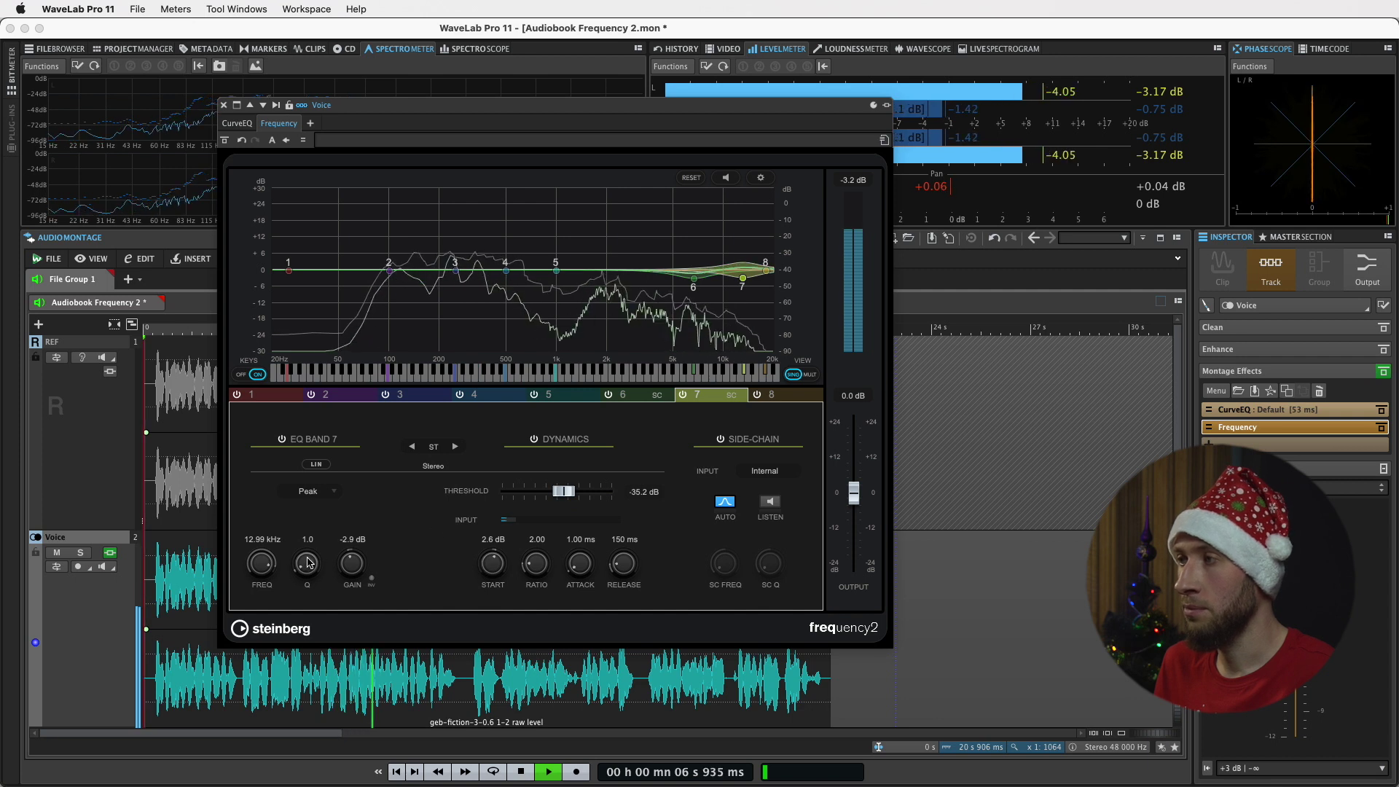
{"action": "scroll", "coordinate": [309, 561], "scroll_direction": "down", "scroll_amount": 5}
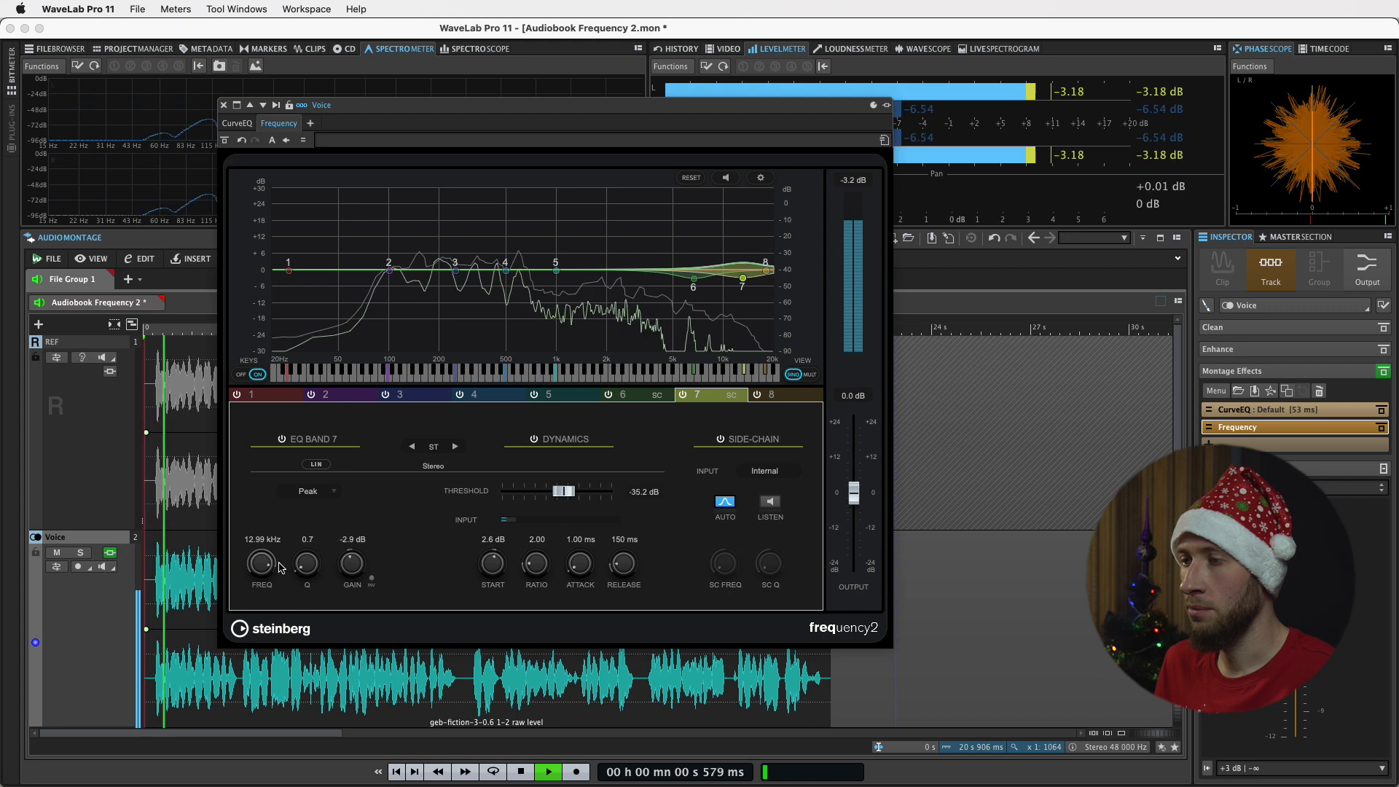
{"action": "scroll", "coordinate": [263, 565], "scroll_direction": "up", "scroll_amount": 2}
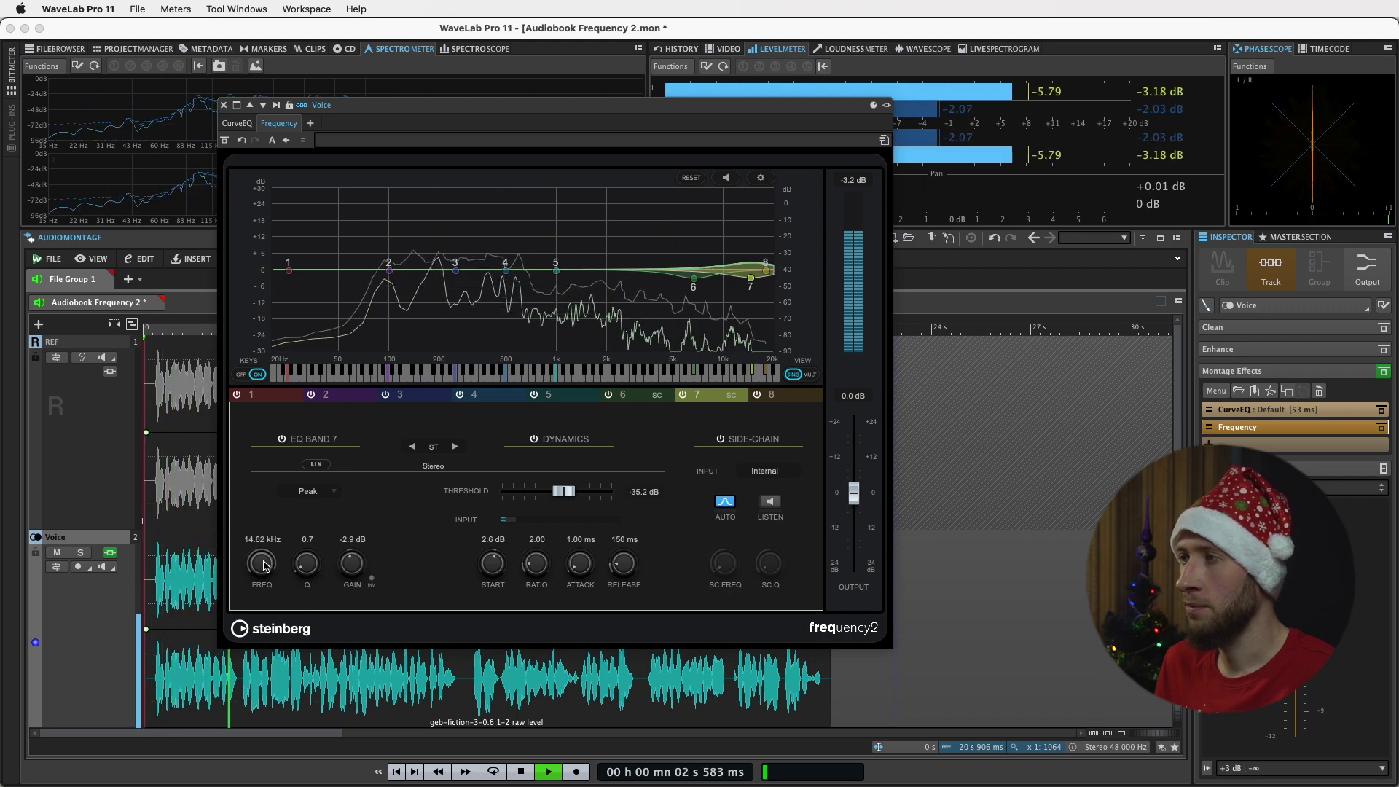
{"action": "scroll", "coordinate": [262, 564], "scroll_direction": "down", "scroll_amount": 1}
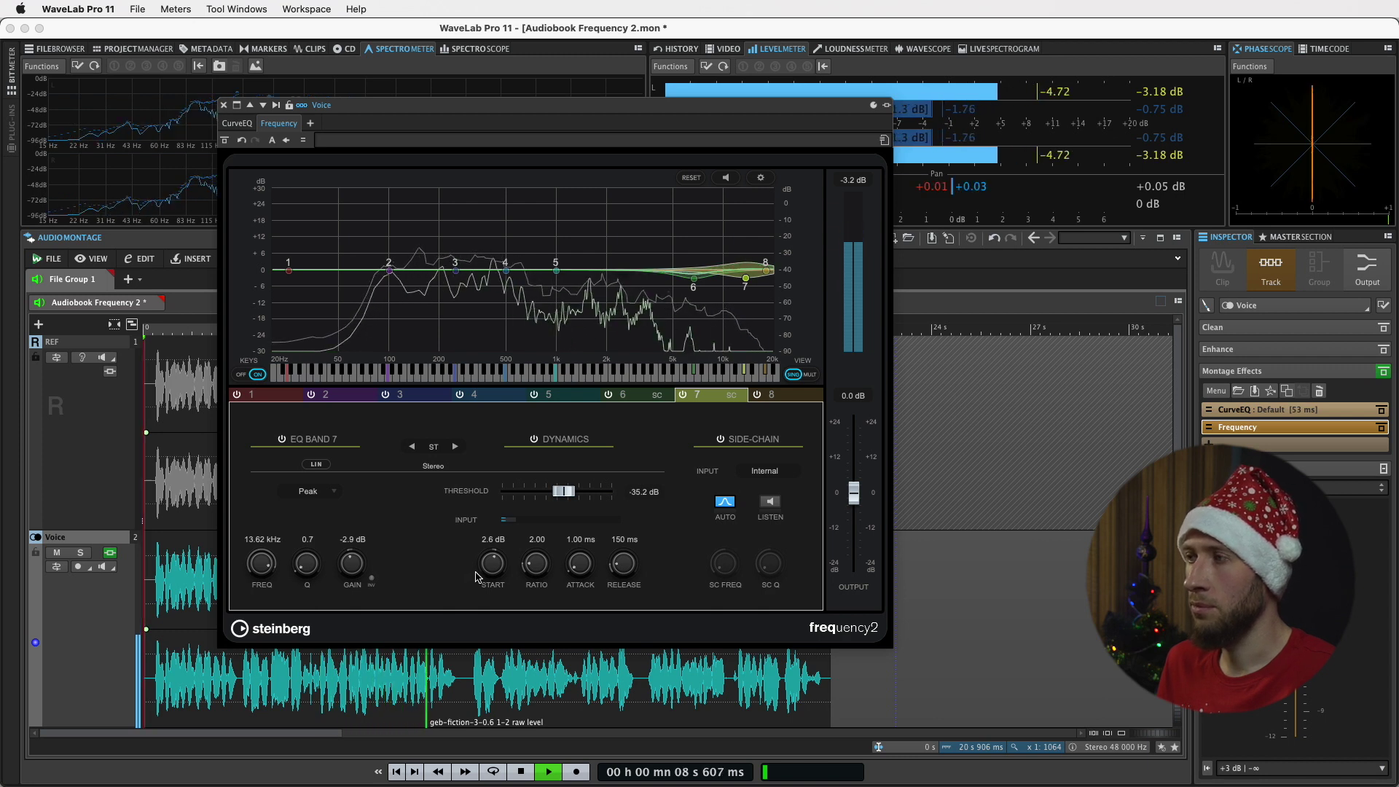
Step: Lower band 7's dynamics start to 0.5 dB, checking the change by playing the voice
{"action": "key", "text": "space"}
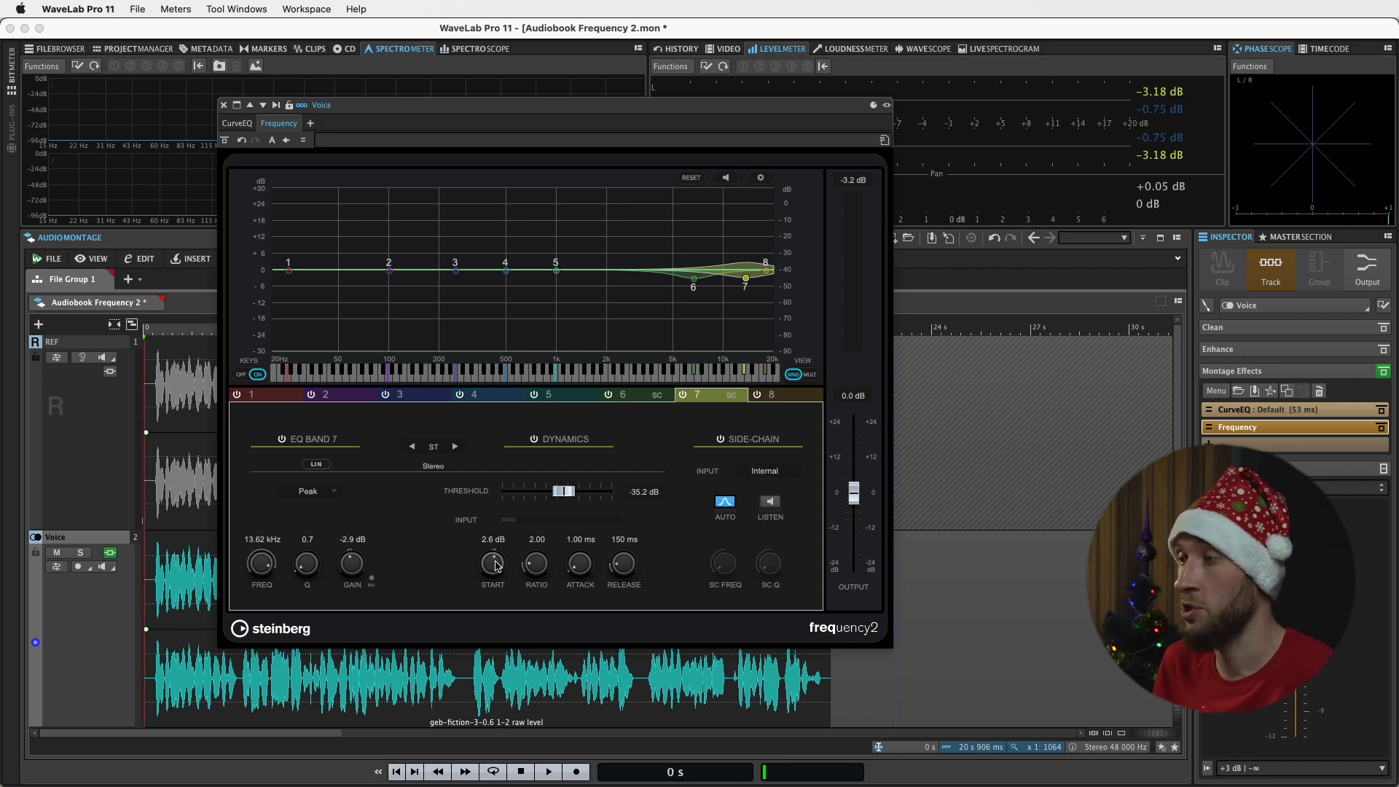
{"action": "scroll", "coordinate": [494, 570], "scroll_direction": "down", "scroll_amount": 3}
{"action": "key", "text": "space"}
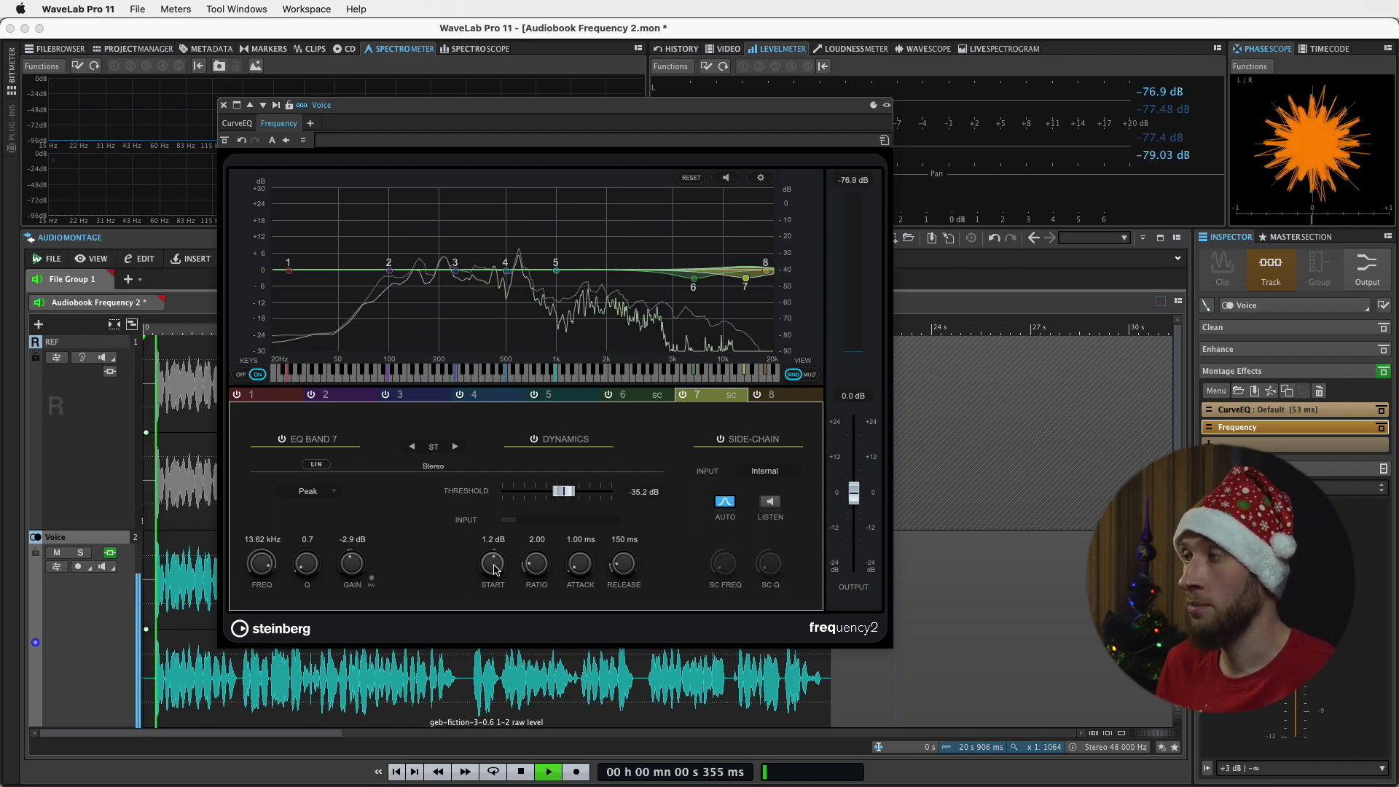
{"action": "scroll", "coordinate": [494, 570], "scroll_direction": "down", "scroll_amount": 2}
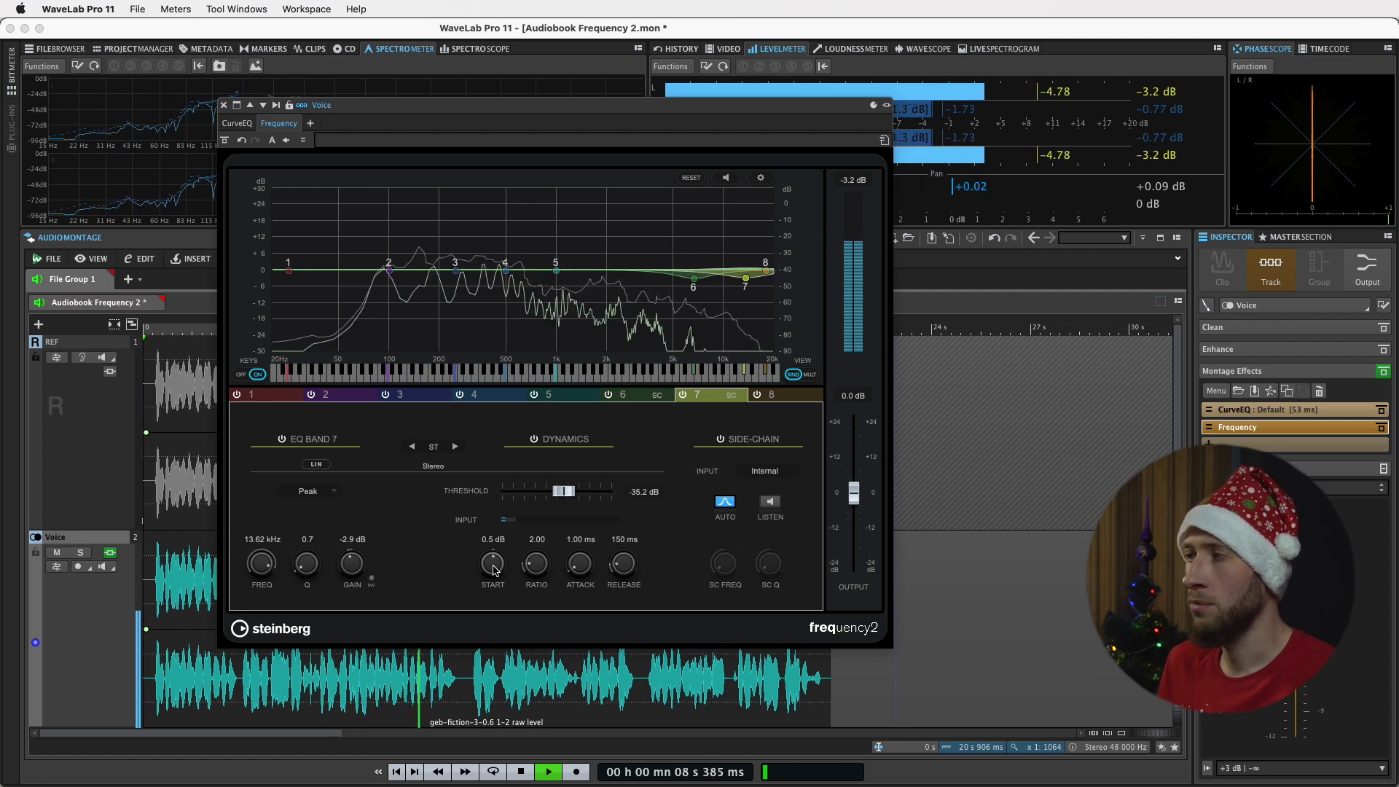
{"action": "key", "text": "space"}
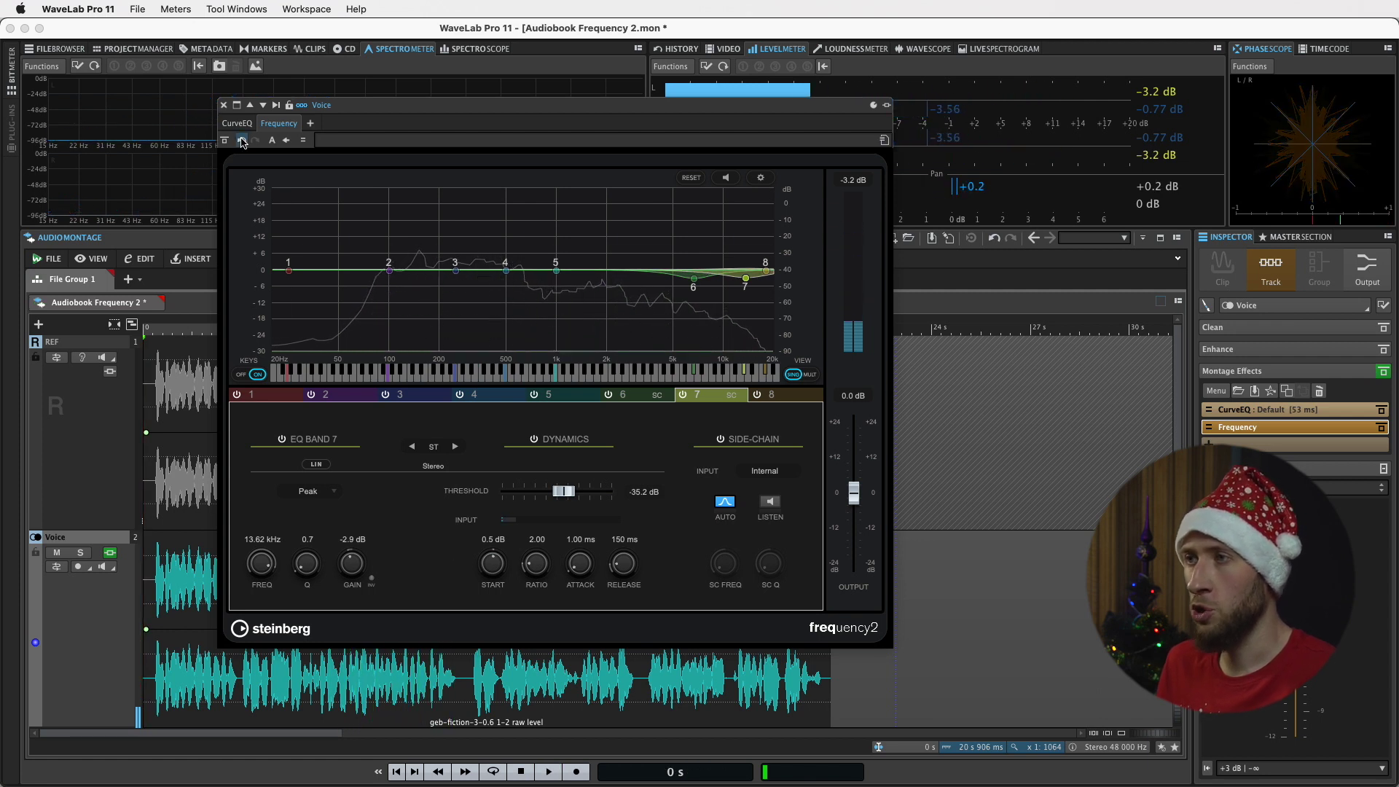
Step: Play the voice from the start with the Frequency effect active and bypassed to compare the results
{"action": "key", "text": "space"}
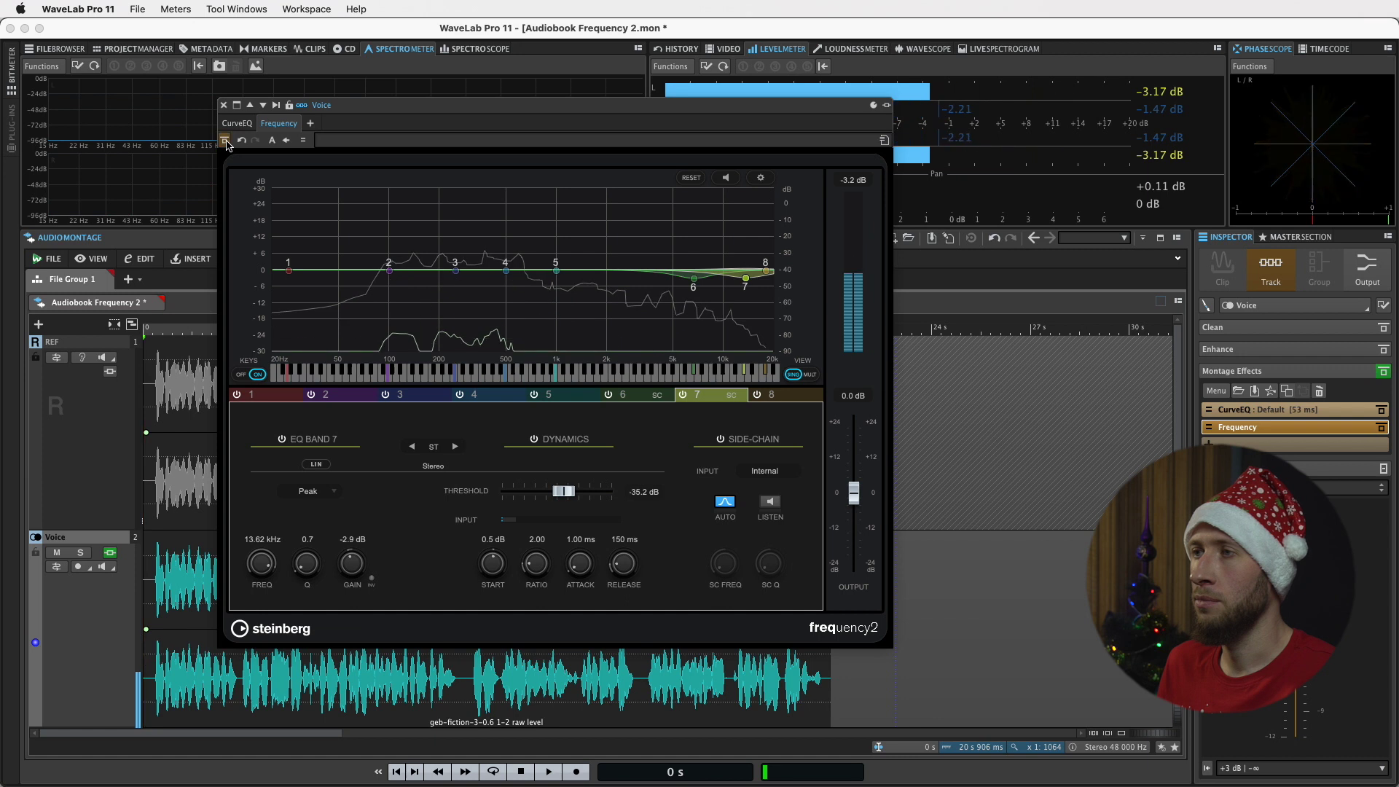
{"action": "key", "text": "space"}
{"action": "key", "text": "space"}
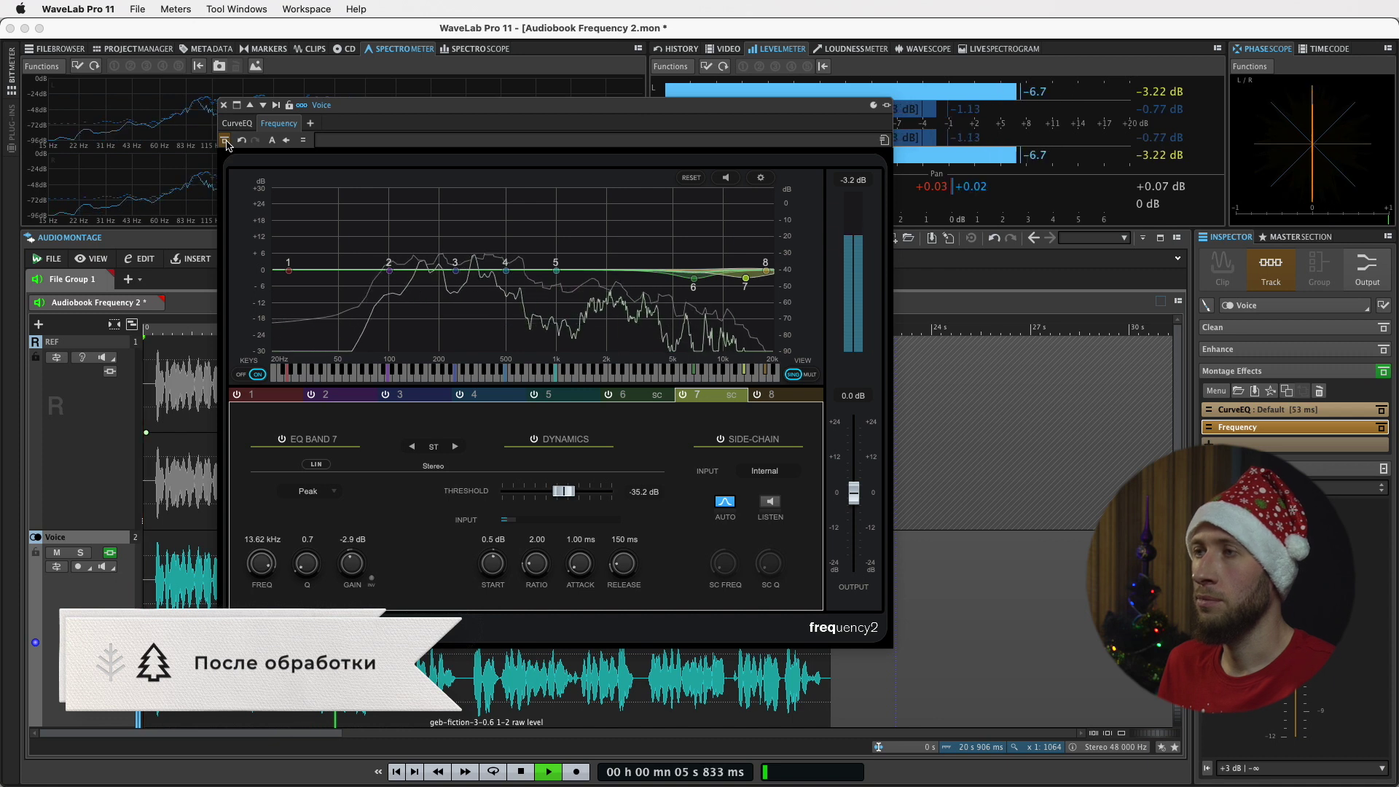
{"action": "key", "text": "space"}
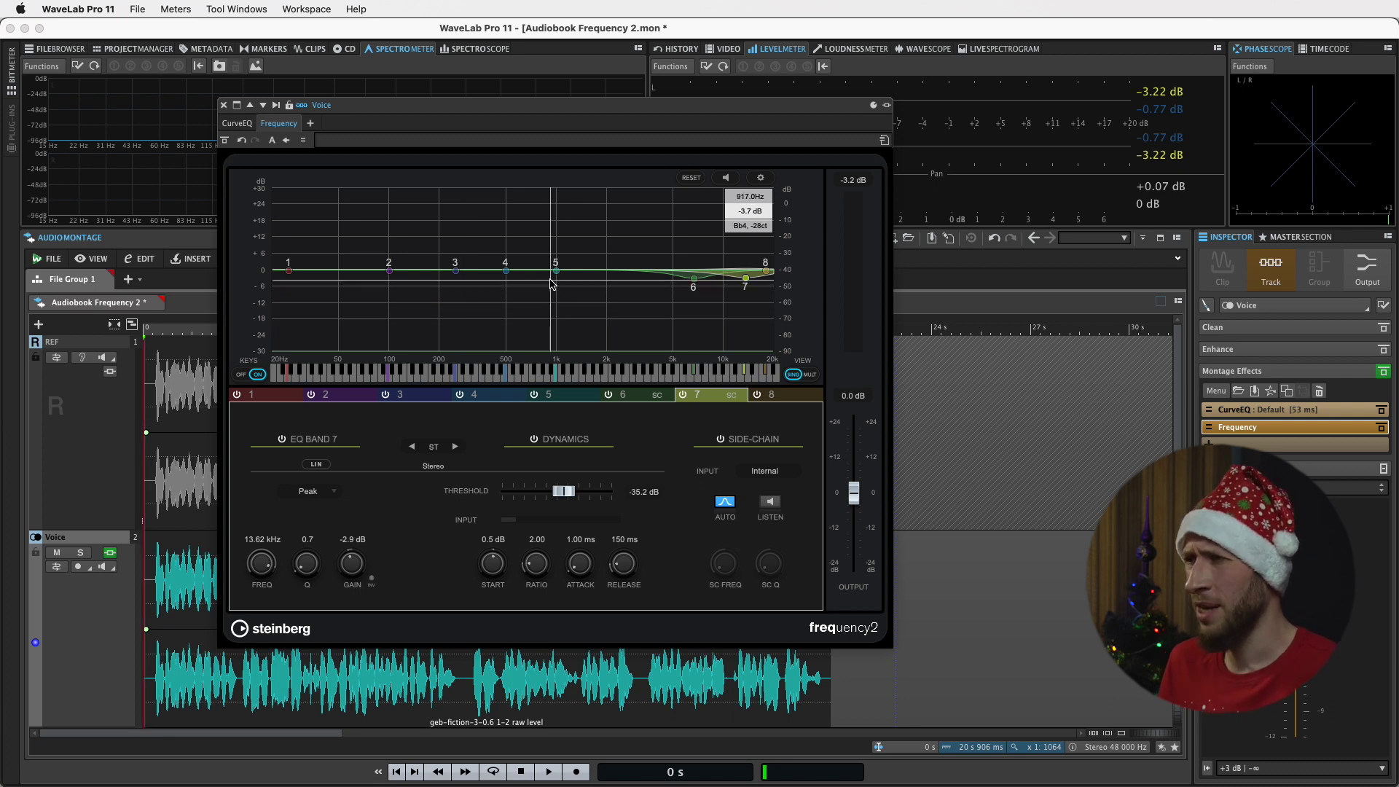
Step: Set EQ band 5 to about 2.31 kHz with a Q of 3.9 and -2.9 dB gain, auditioning it during playback
{"action": "left_click_drag", "start_coordinate": [556, 271], "coordinate": [617, 252]}
{"action": "key", "text": "space"}
{"action": "scroll", "coordinate": [618, 249], "scroll_direction": "up", "scroll_amount": 5}
{"action": "key", "text": "space"}
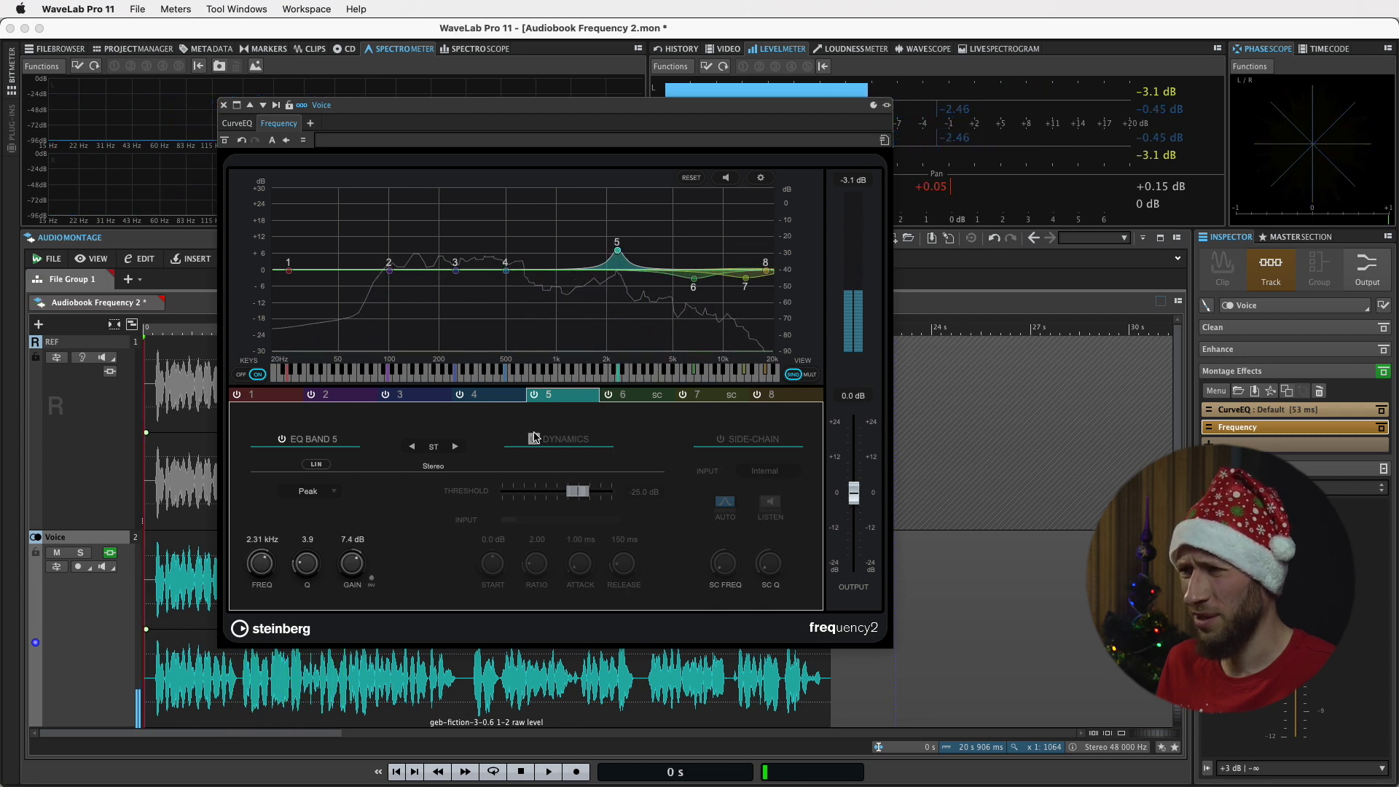
{"action": "key", "text": "space"}
{"action": "left_click_drag", "start_coordinate": [352, 565], "coordinate": [340, 588]}
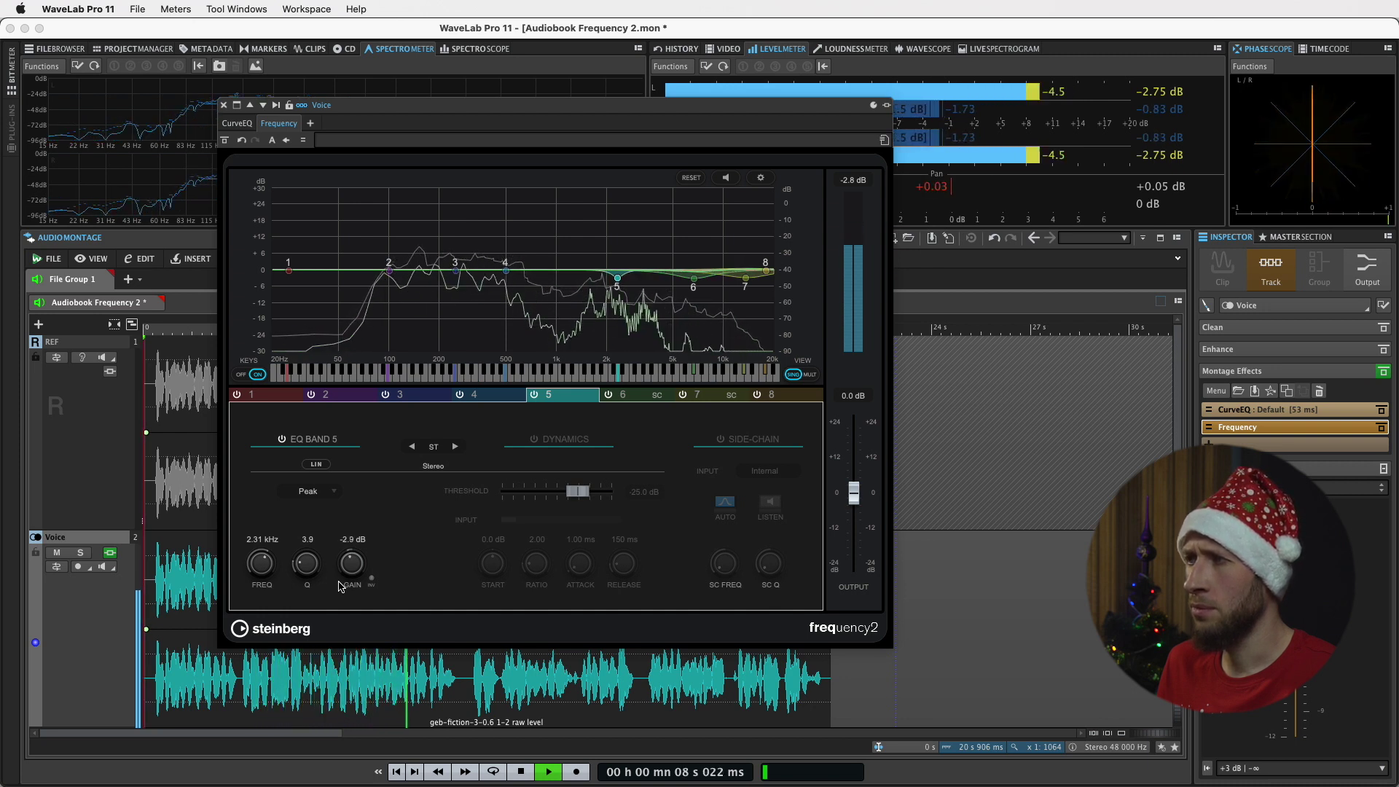
{"action": "key", "text": "space"}
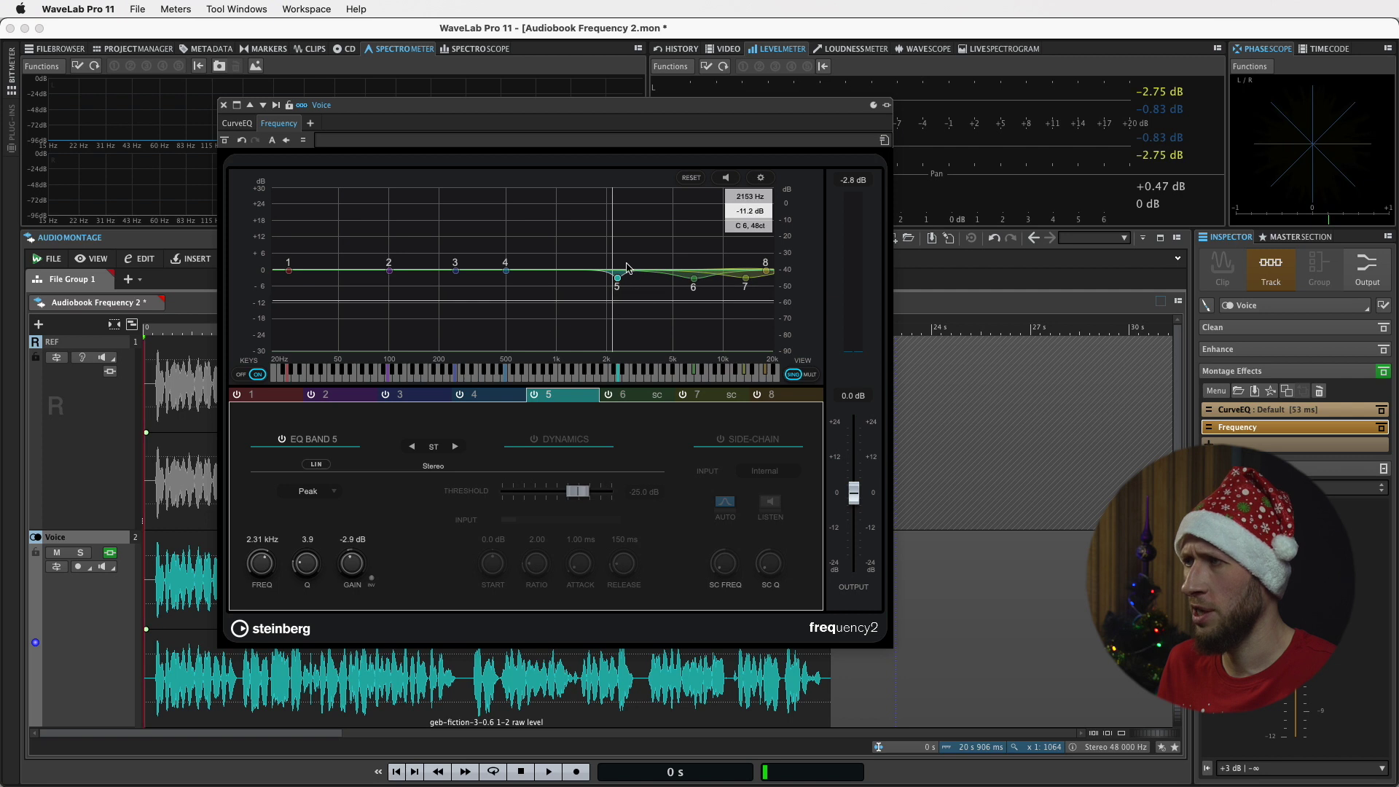
Step: Fine-tune band 5's gain to -2.6 dB while the voice plays
{"action": "key", "text": "space"}
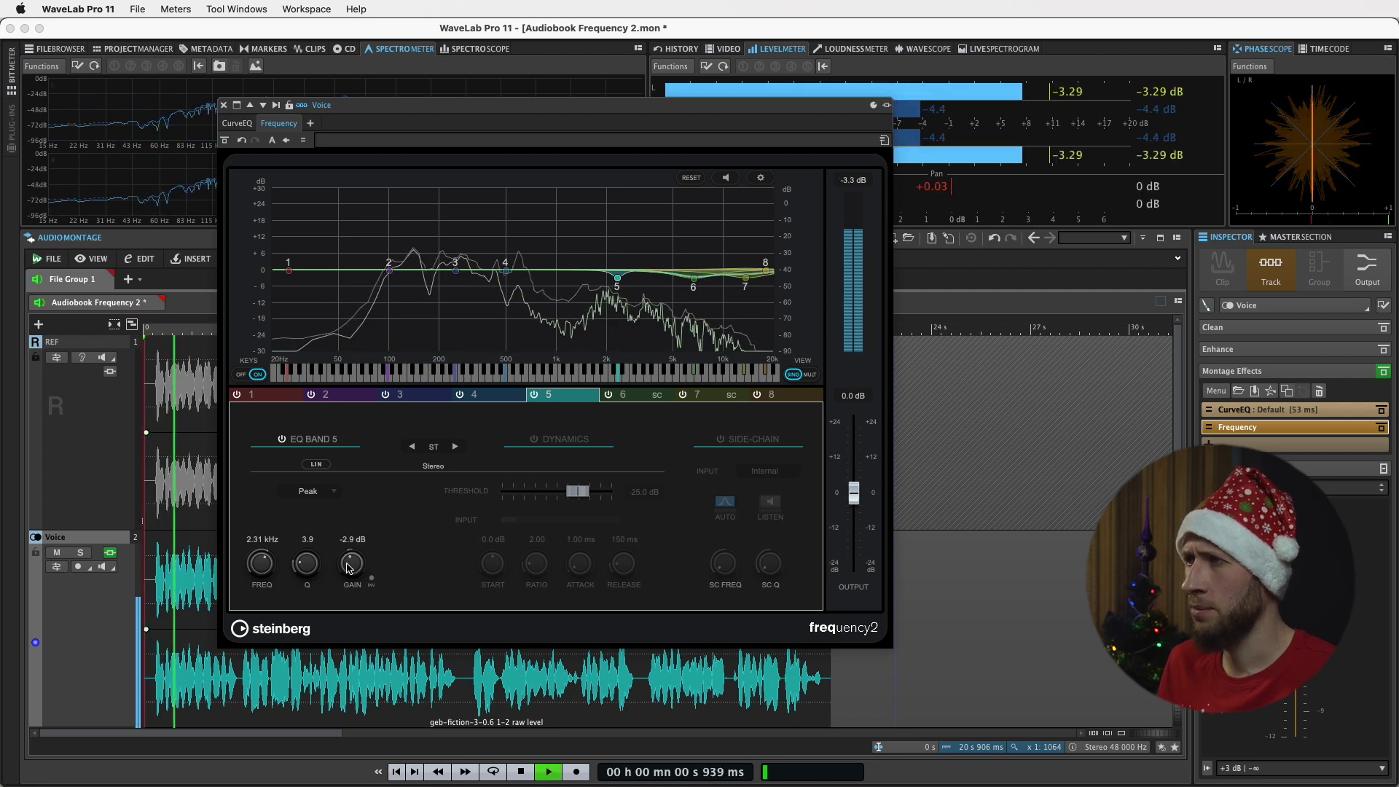
{"action": "scroll", "coordinate": [350, 563], "scroll_direction": "down", "scroll_amount": 2}
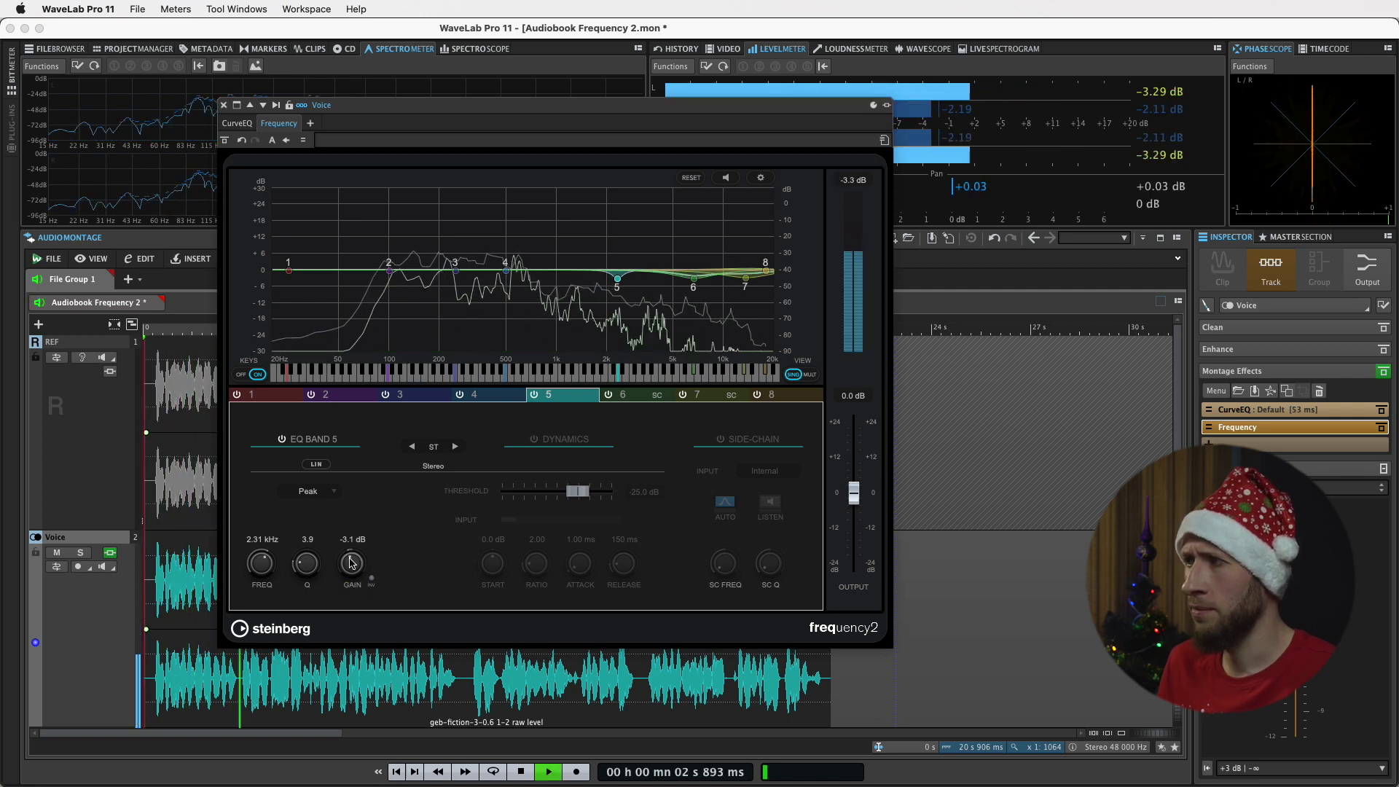
{"action": "scroll", "coordinate": [351, 562], "scroll_direction": "up", "scroll_amount": 5}
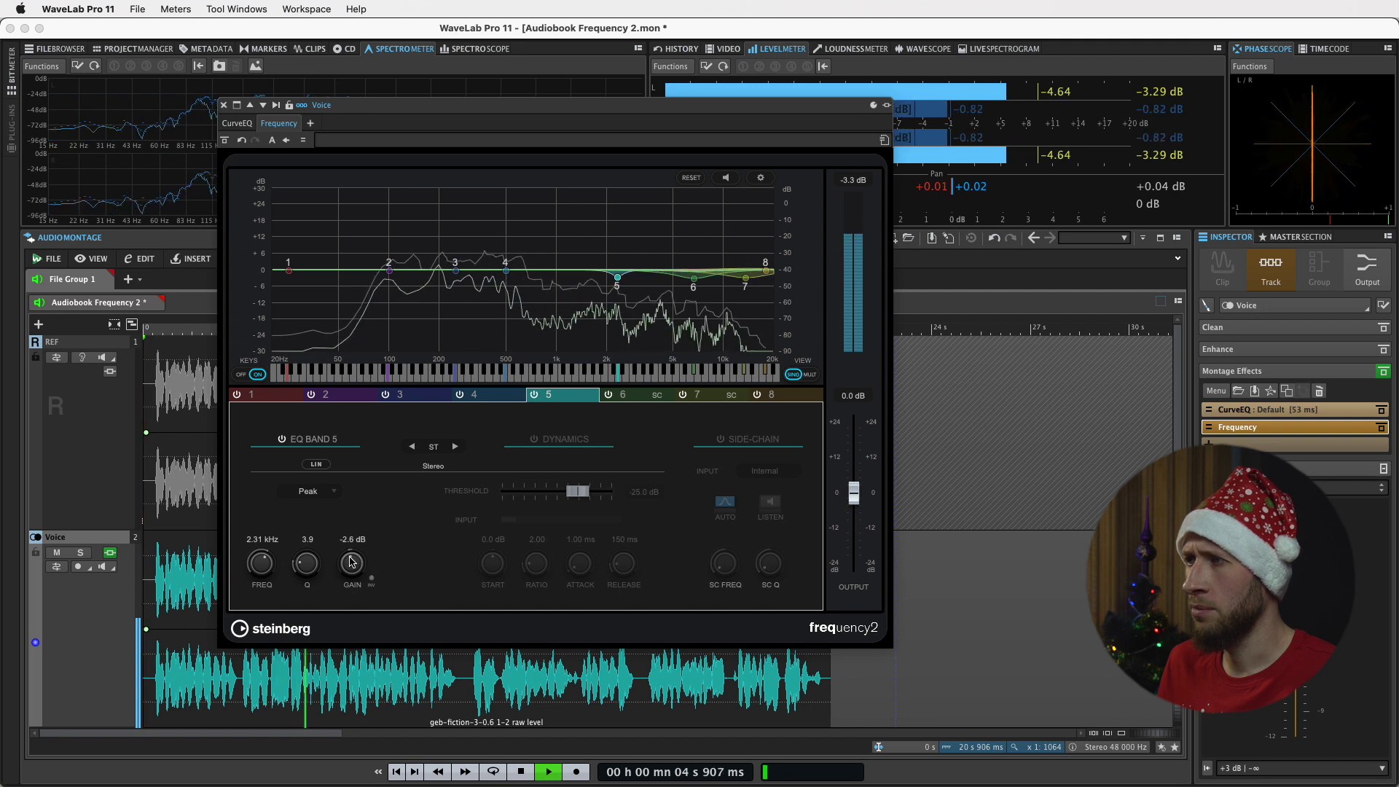
{"action": "key", "text": "space"}
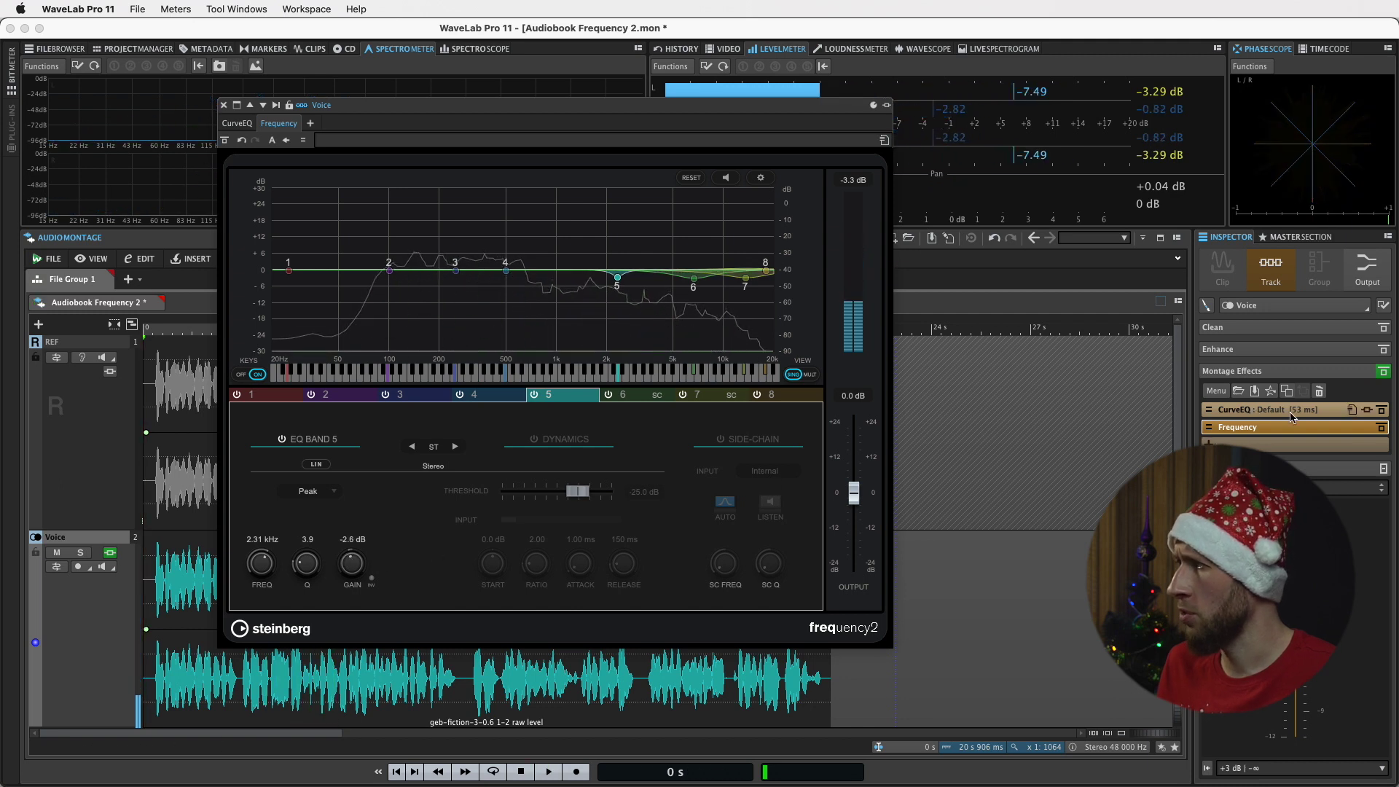
Step: Review the CurveEQ matching curve, return to the Frequency effect and listen to the voice from the start
{"action": "left_click", "coordinate": [1266, 412]}
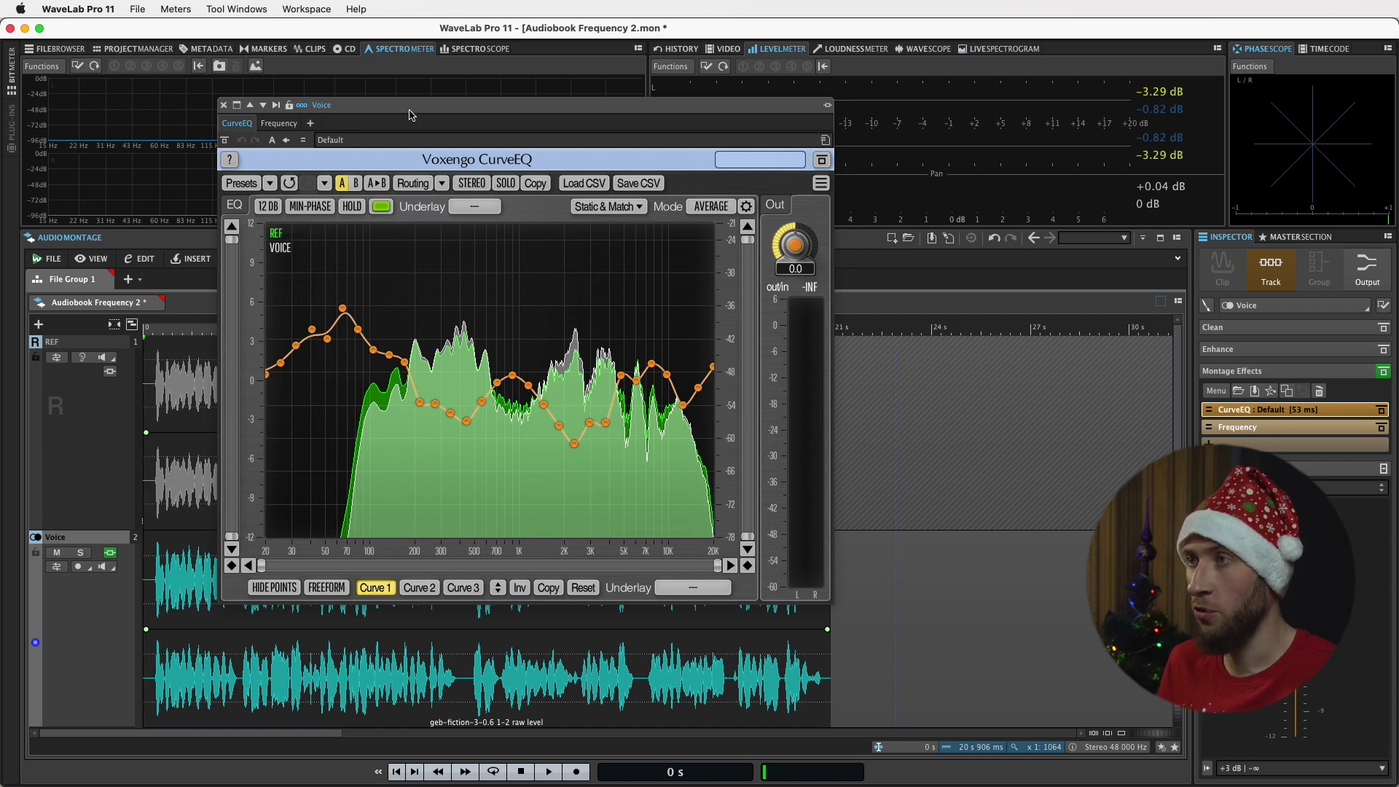
{"action": "left_click", "coordinate": [222, 106]}
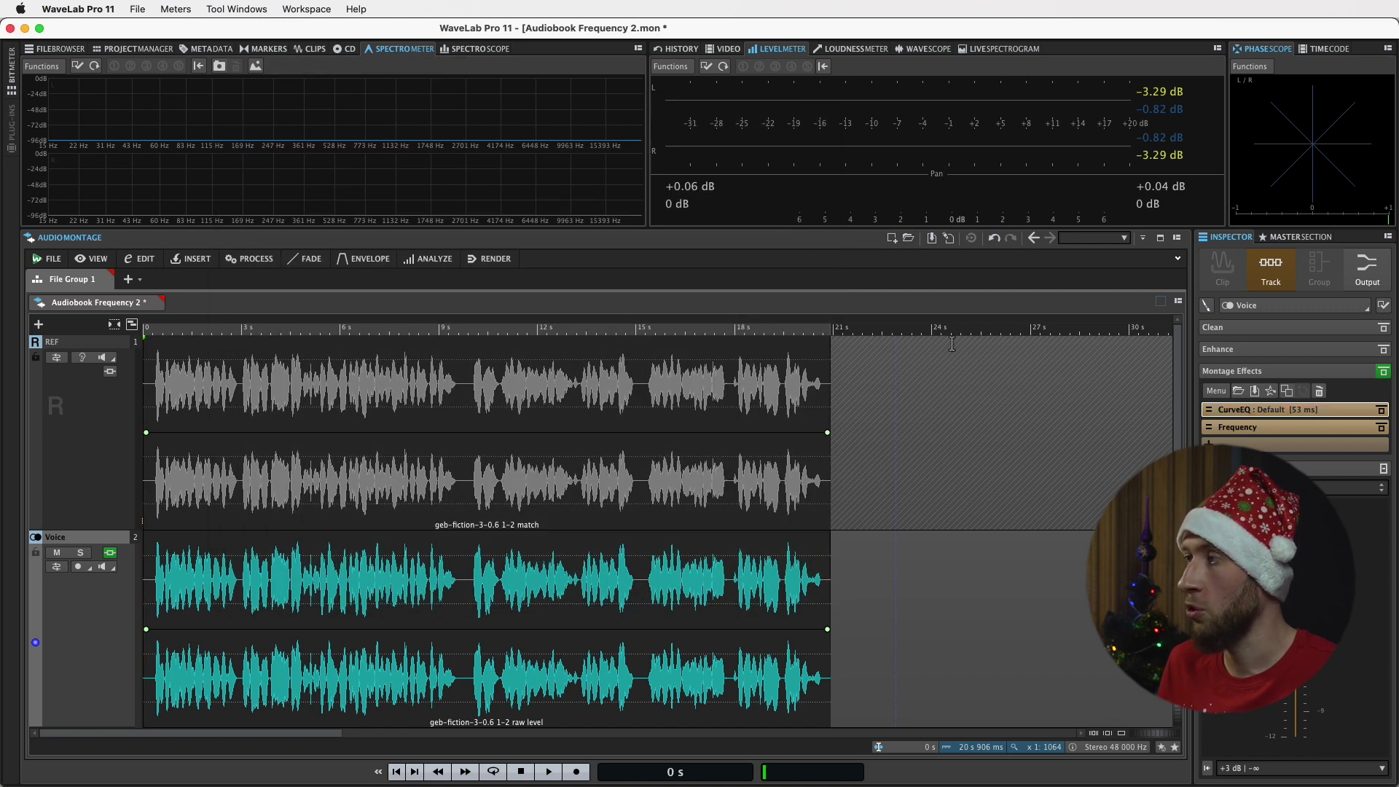
{"action": "left_click", "coordinate": [1245, 429]}
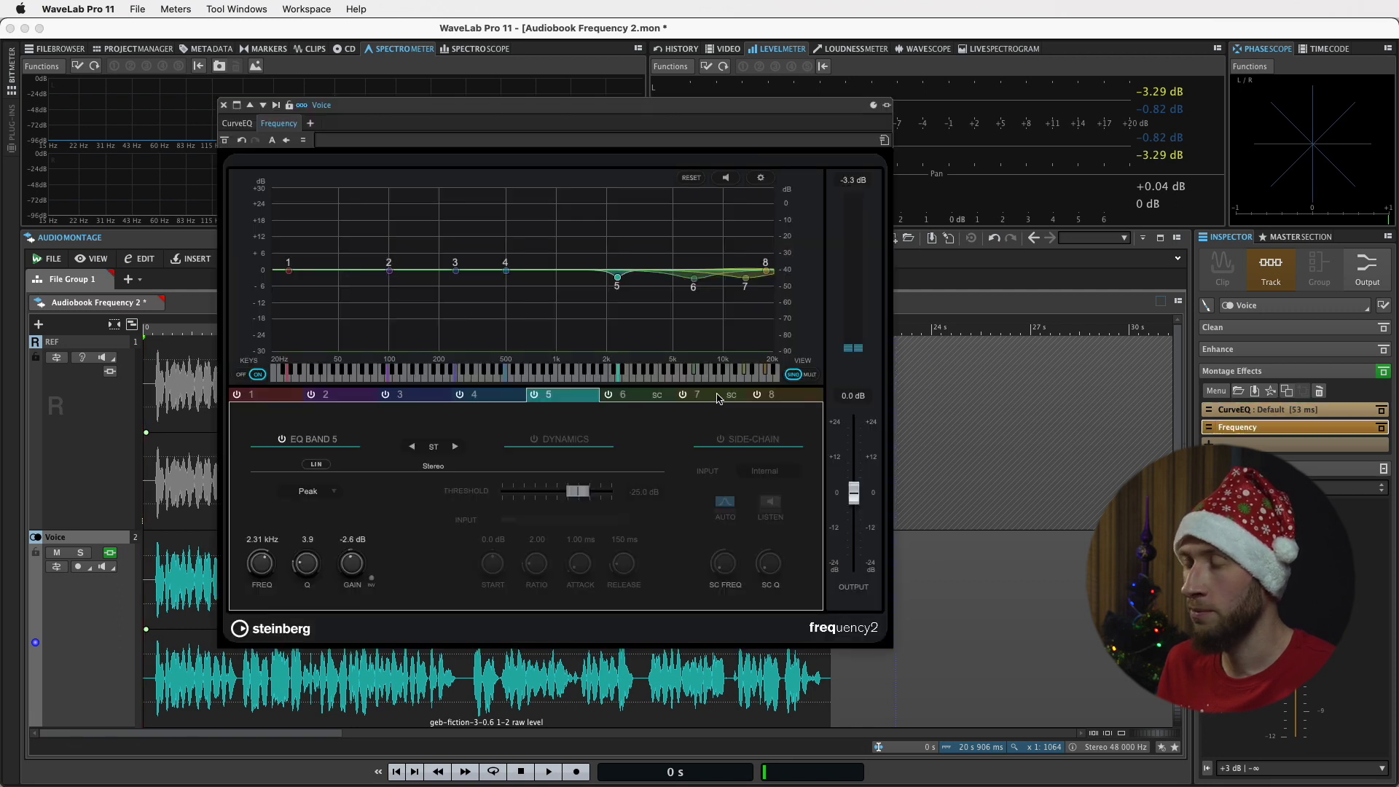
{"action": "key", "text": "space"}
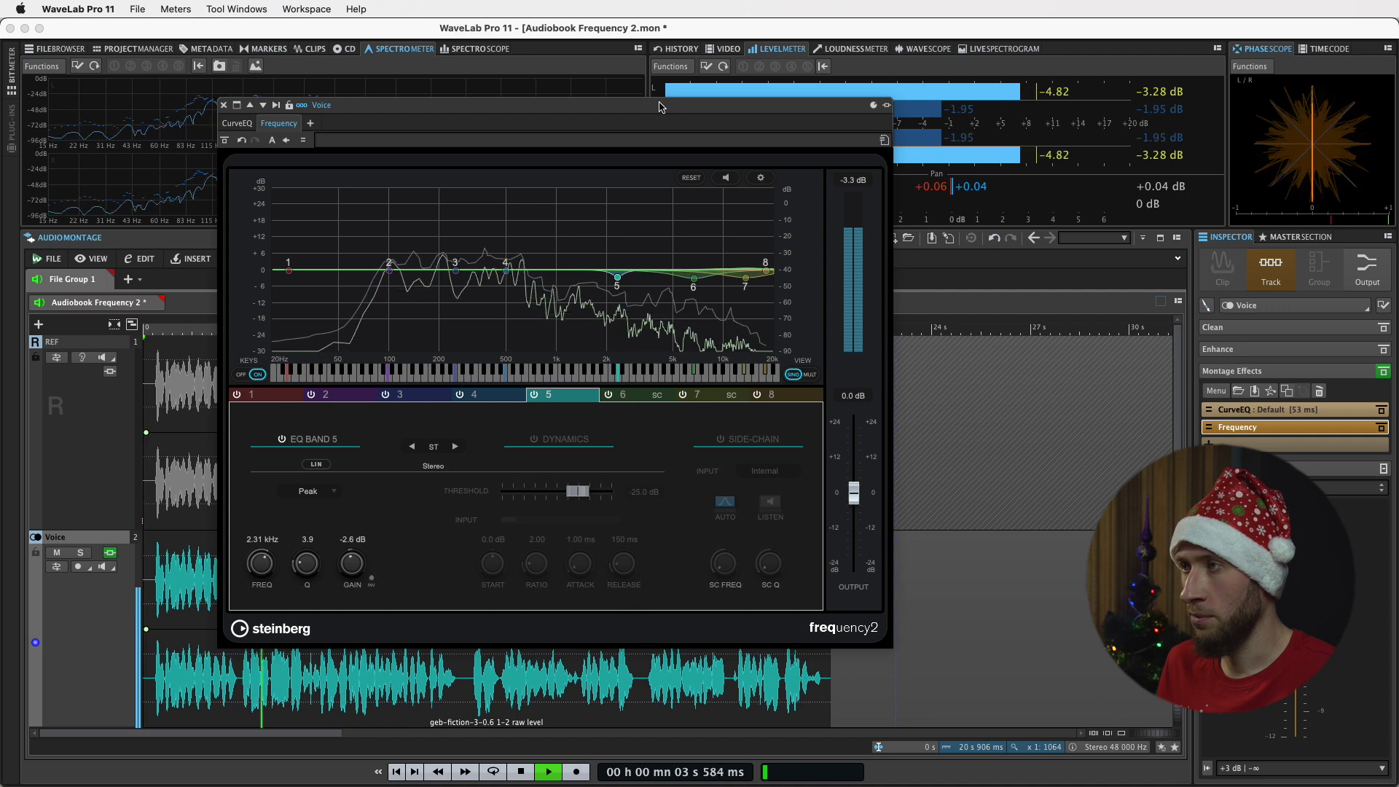
{"action": "left_click_drag", "start_coordinate": [661, 107], "coordinate": [643, 106]}
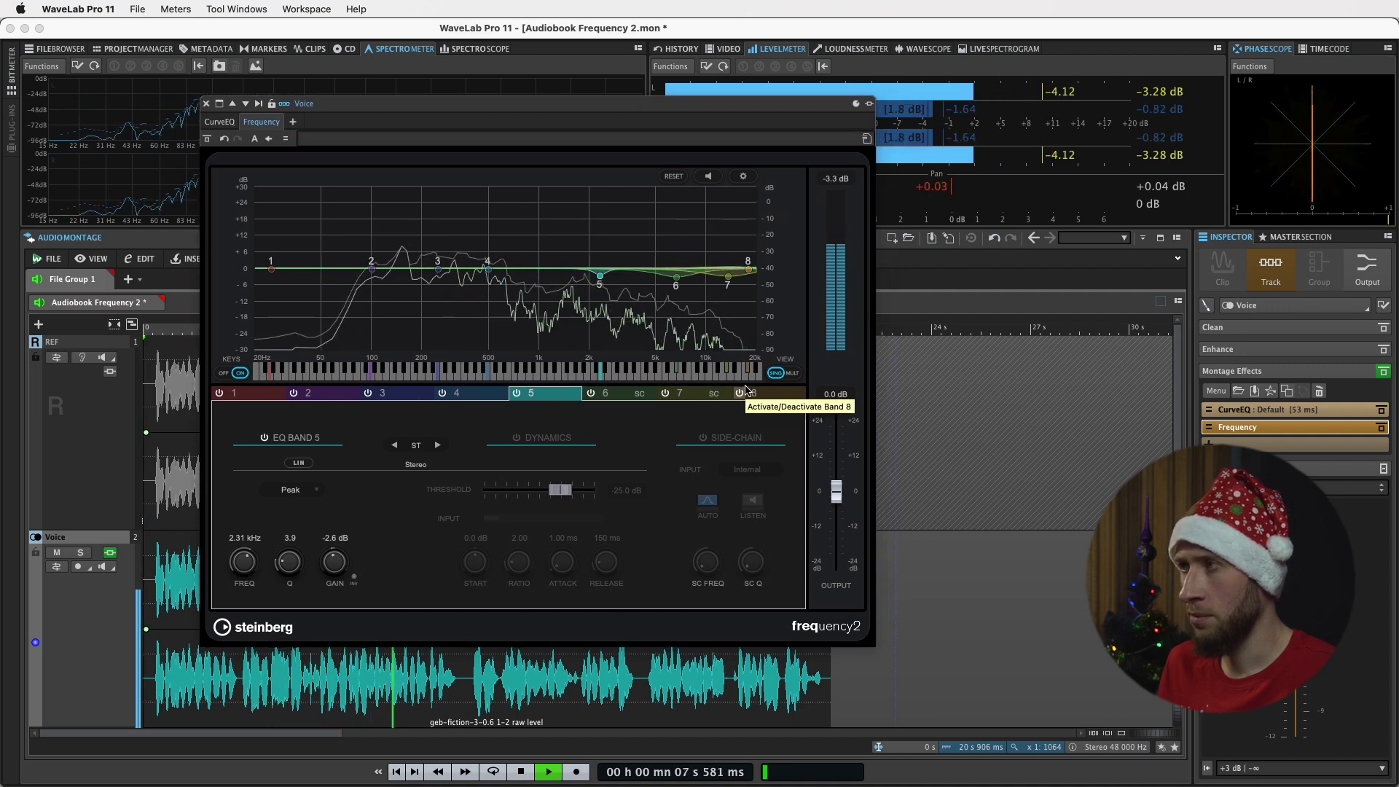
{"action": "key", "text": "space"}
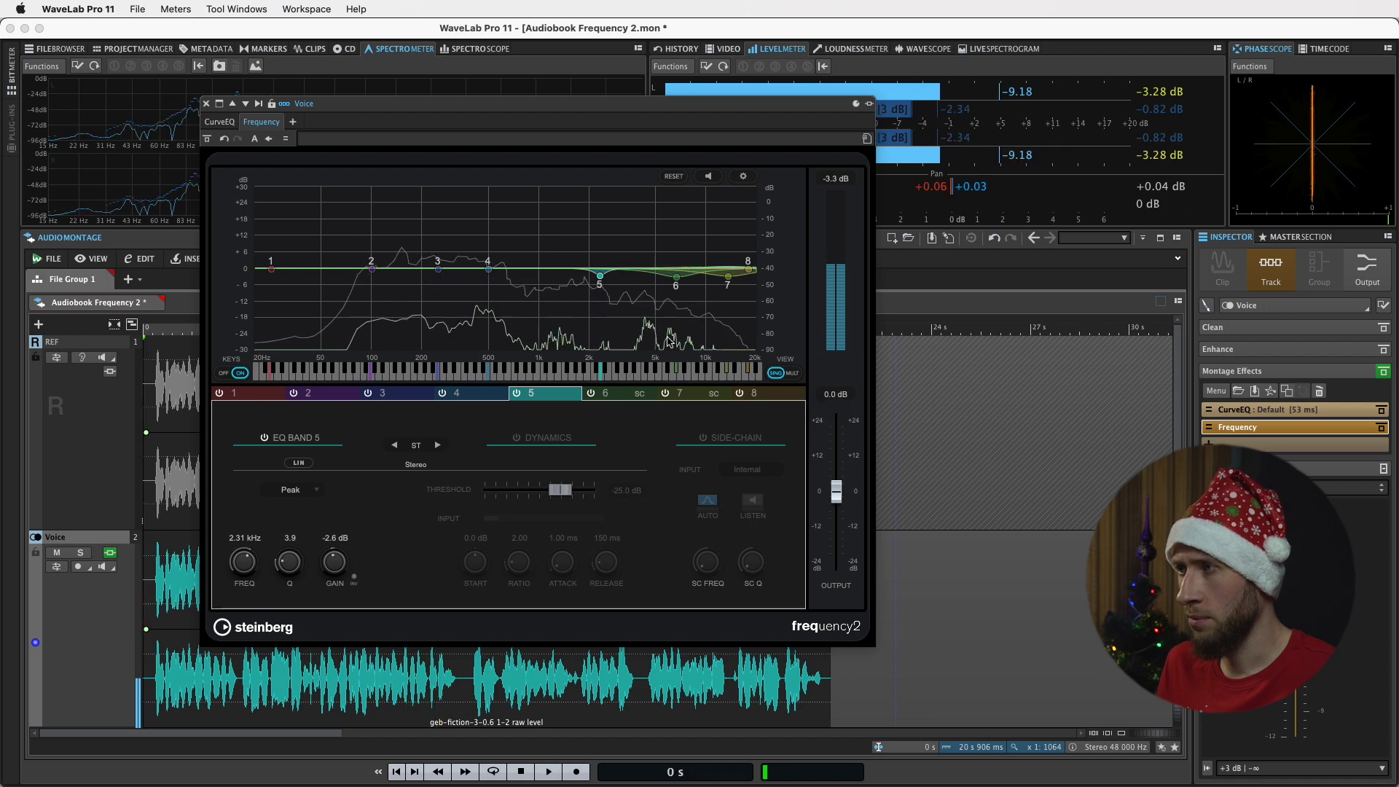
Step: Retune band 5 to about 2.36 kHz with -3.2 dB gain, auditioning it during playback with and without listen mode
{"action": "left_click", "coordinate": [708, 175]}
{"action": "key", "text": "space"}
{"action": "left_click_drag", "start_coordinate": [604, 277], "coordinate": [604, 281]}
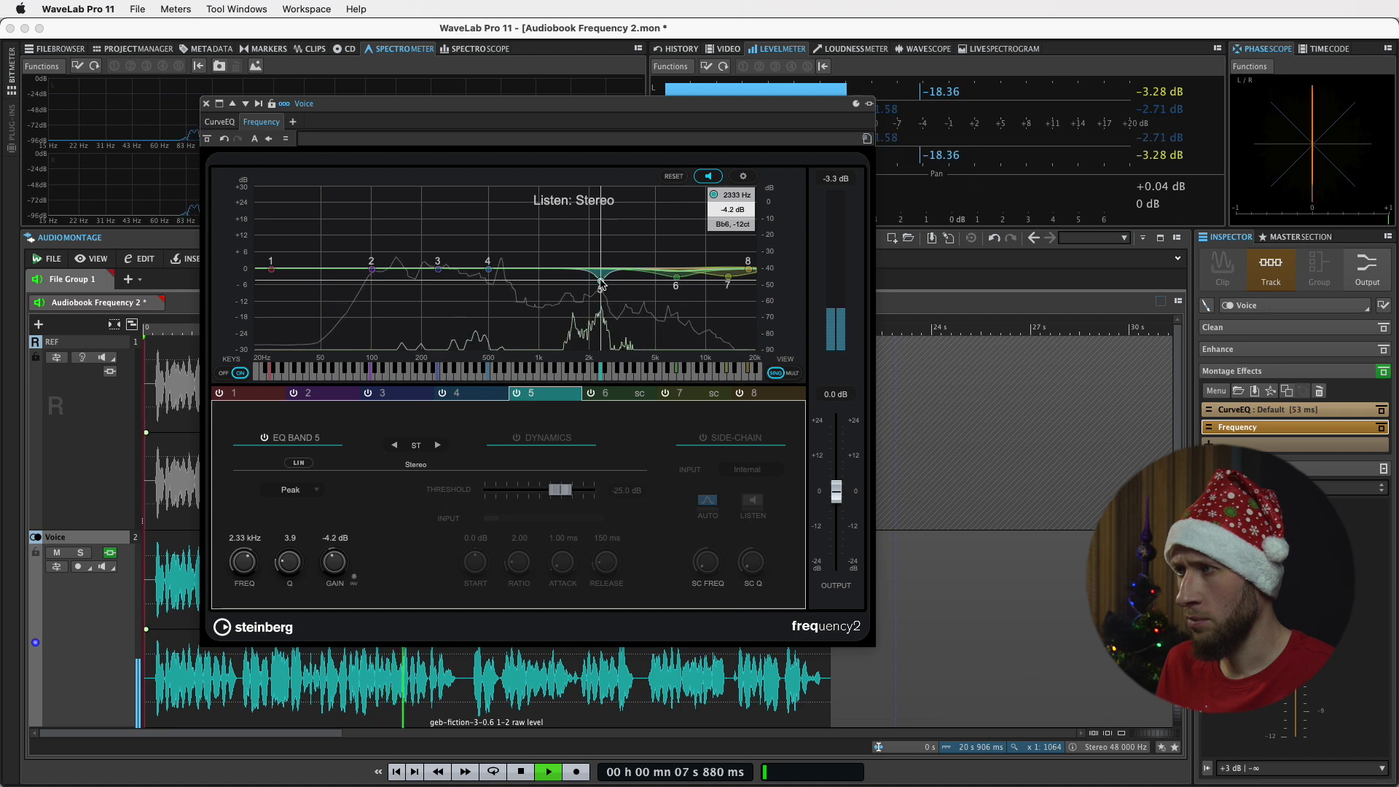
{"action": "key", "text": "space"}
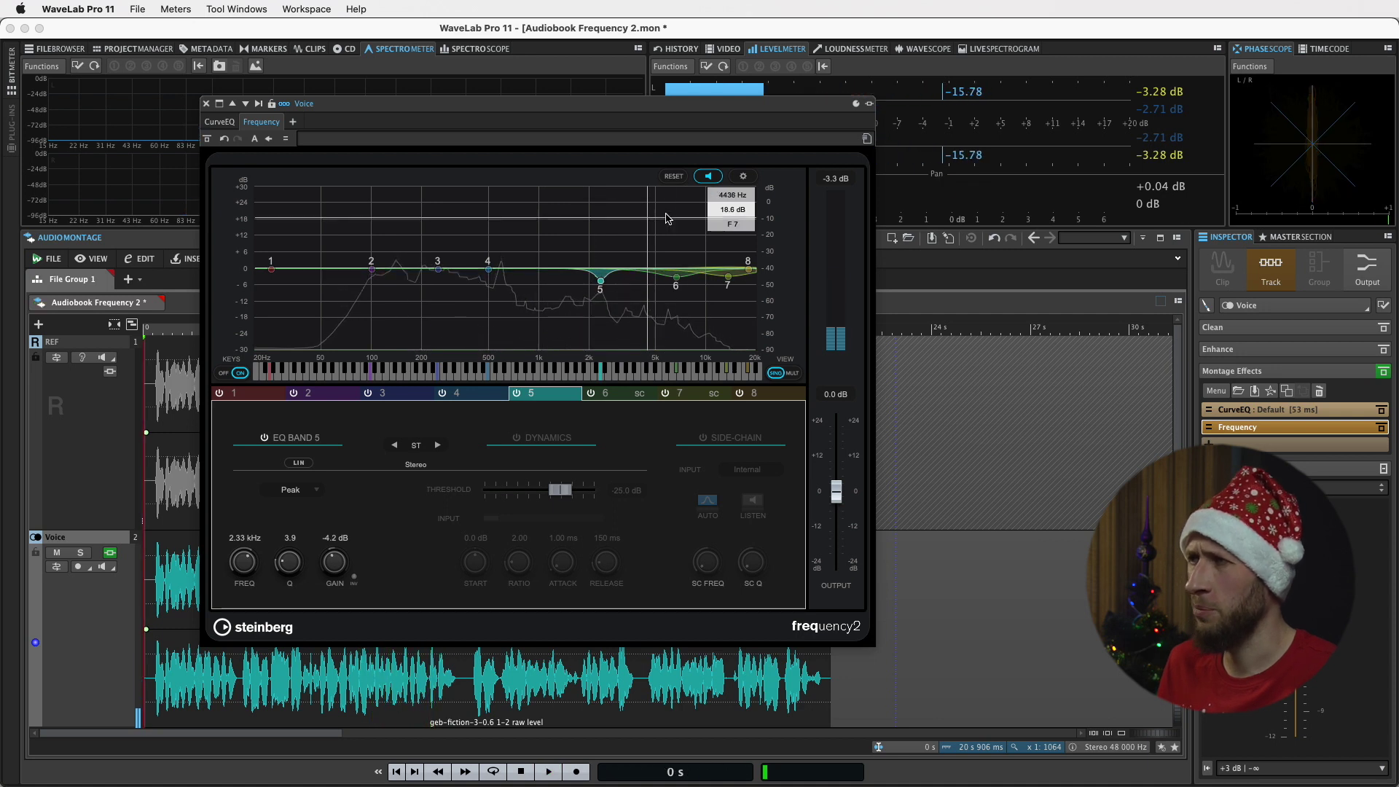
{"action": "key", "text": "space"}
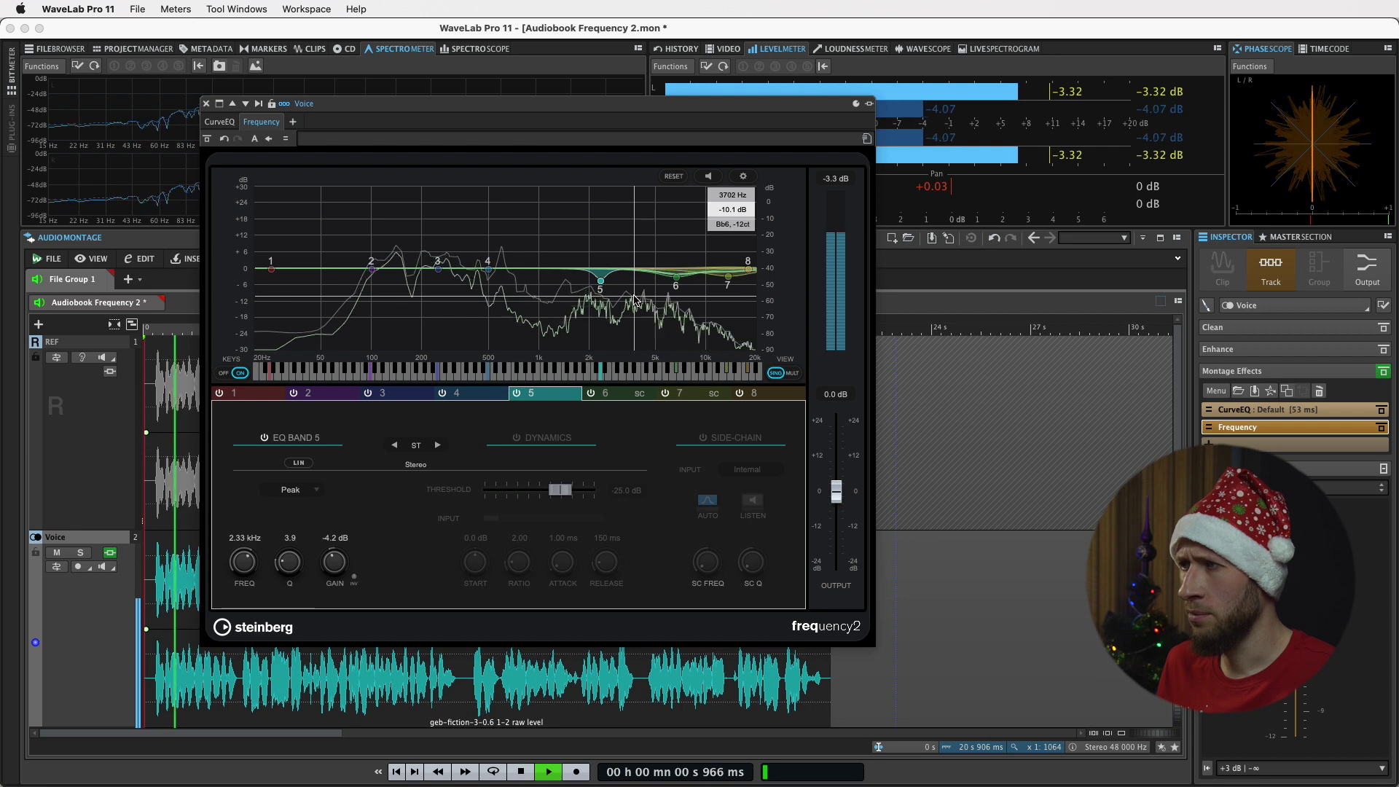
{"action": "left_click", "coordinate": [600, 282]}
{"action": "left_click_drag", "start_coordinate": [600, 281], "coordinate": [603, 281]}
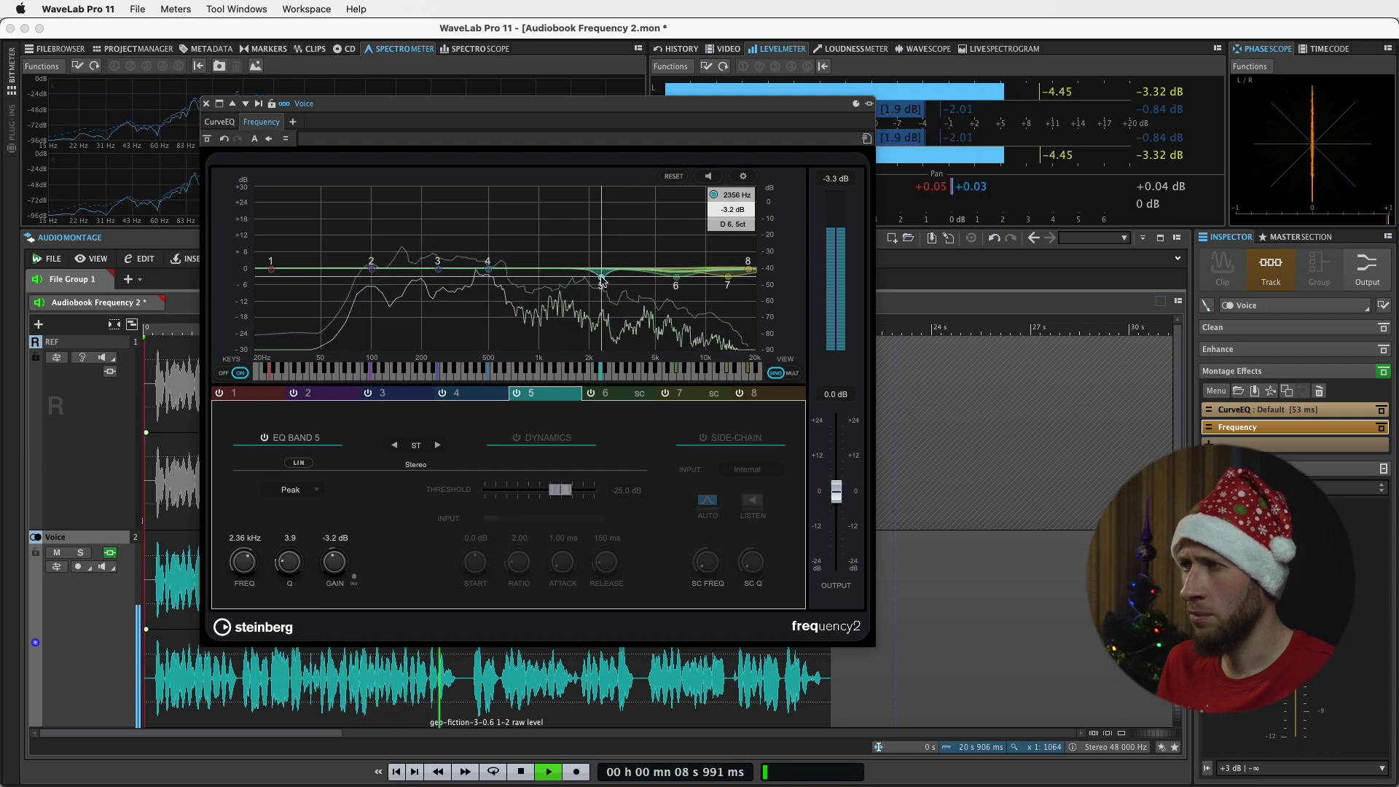
{"action": "key", "text": "space"}
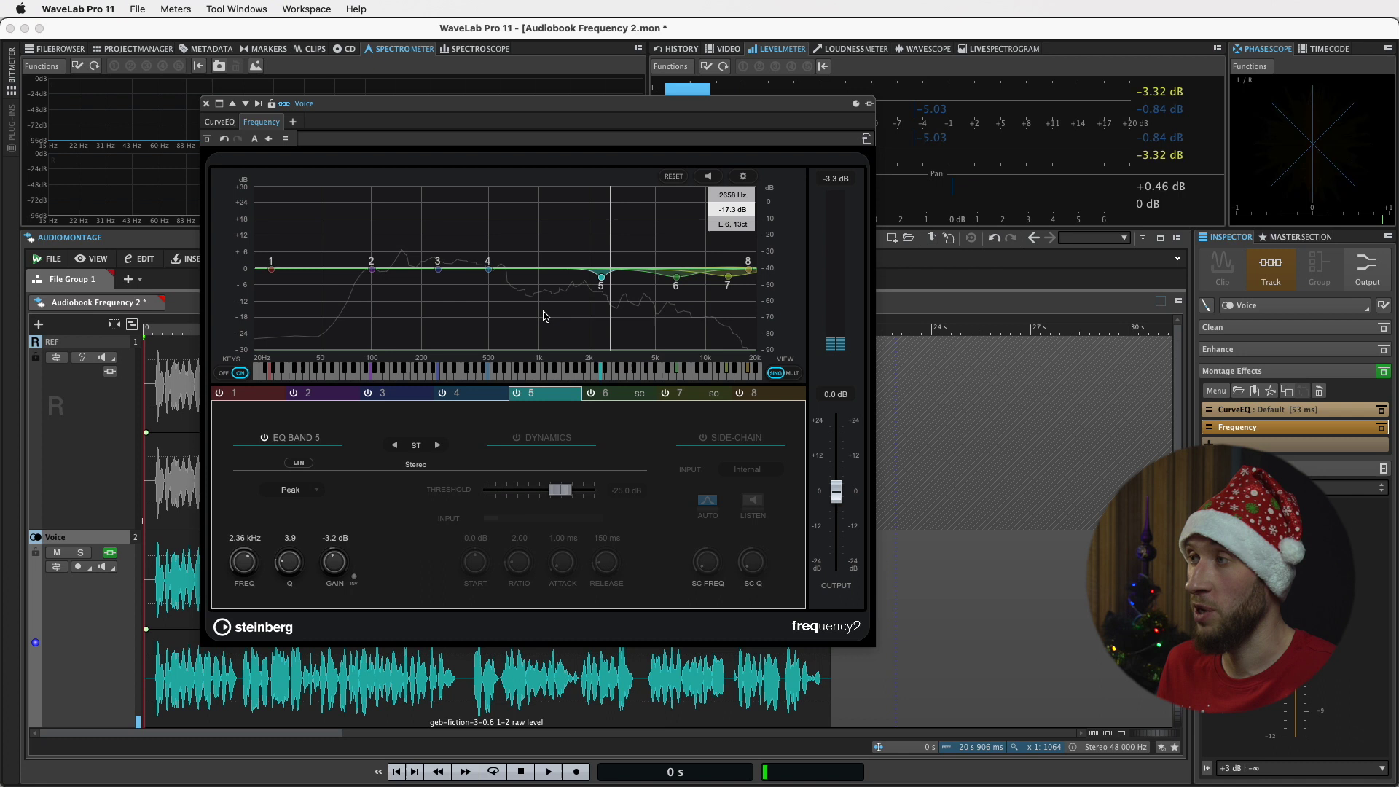
Step: Switch the equalizer's spectrum display to a bar graph and play the voice to view it
{"action": "left_click", "coordinate": [744, 178]}
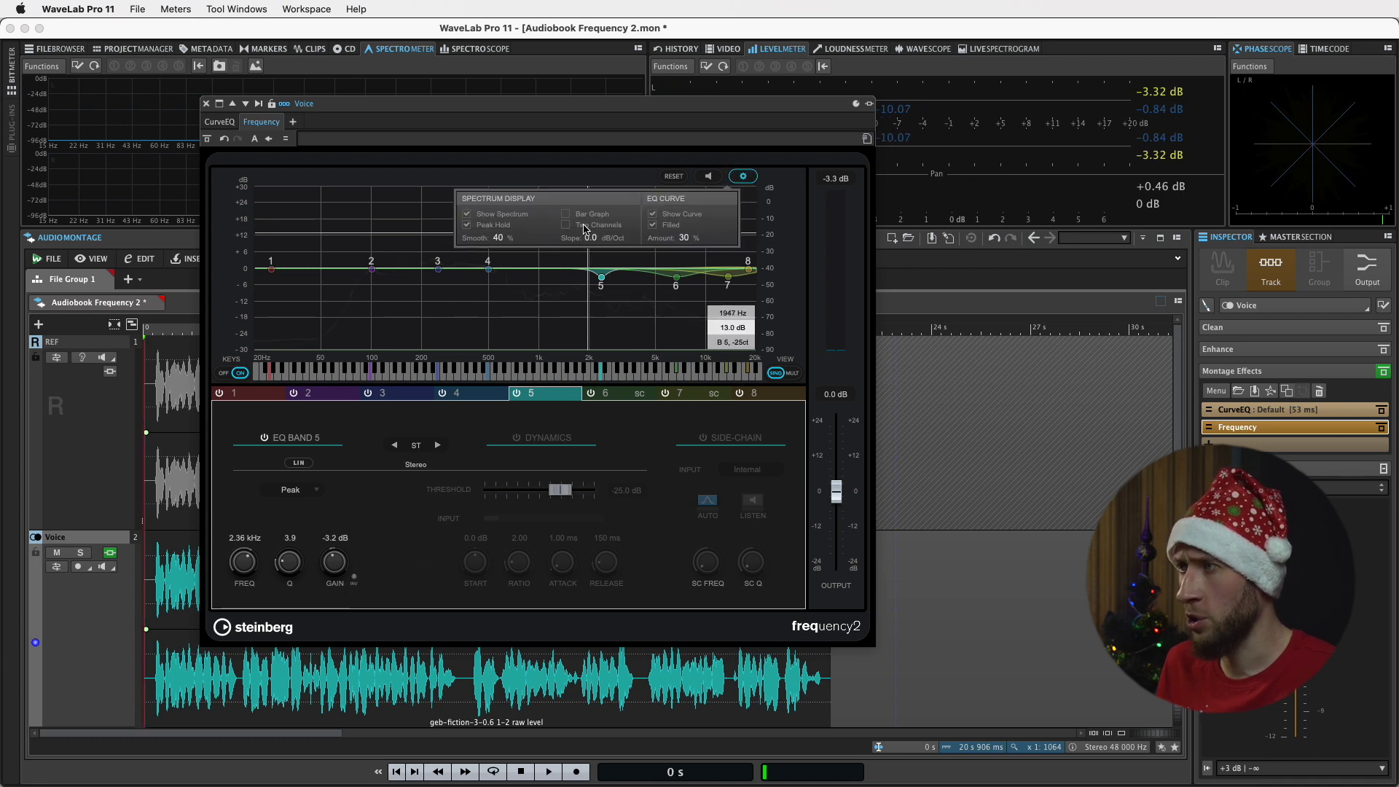
{"action": "left_click", "coordinate": [742, 179]}
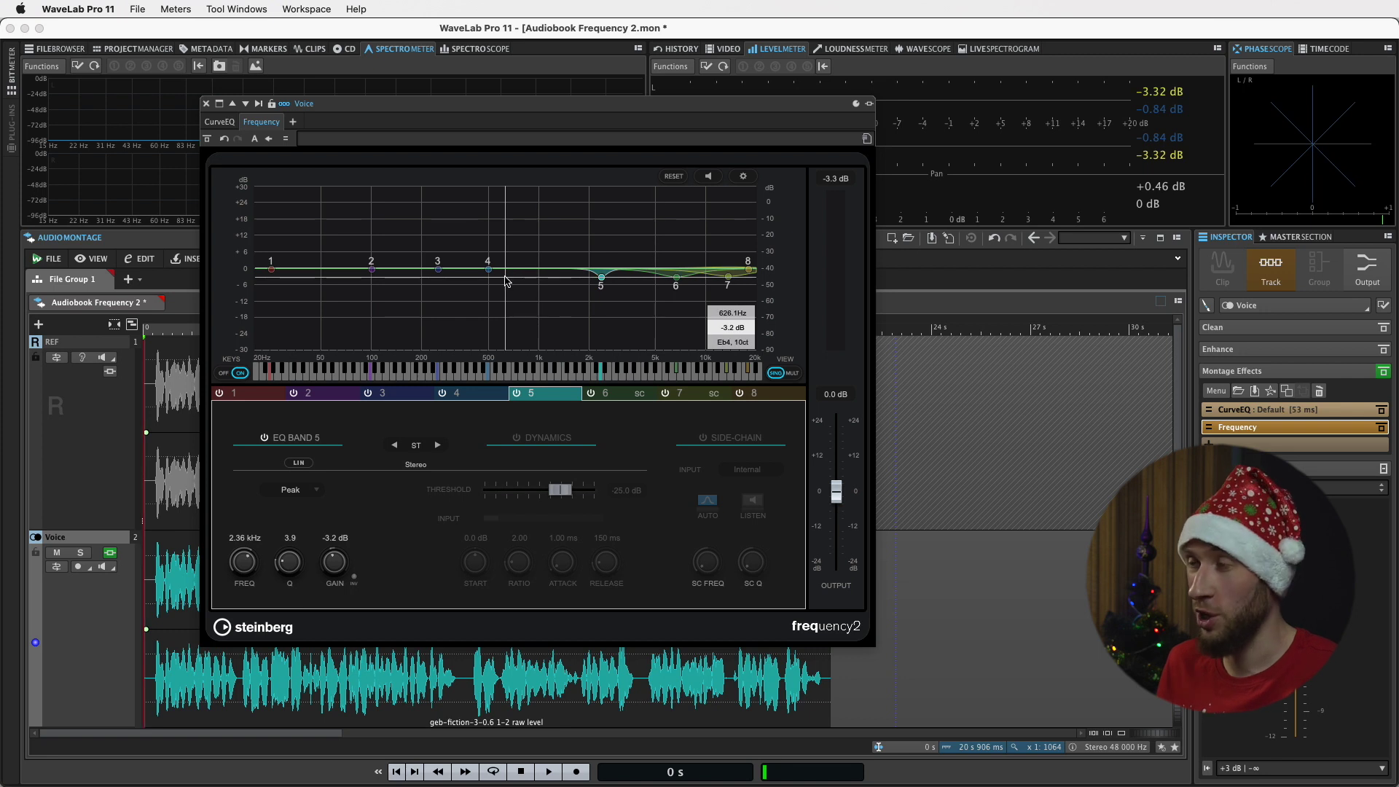
{"action": "key", "text": "space"}
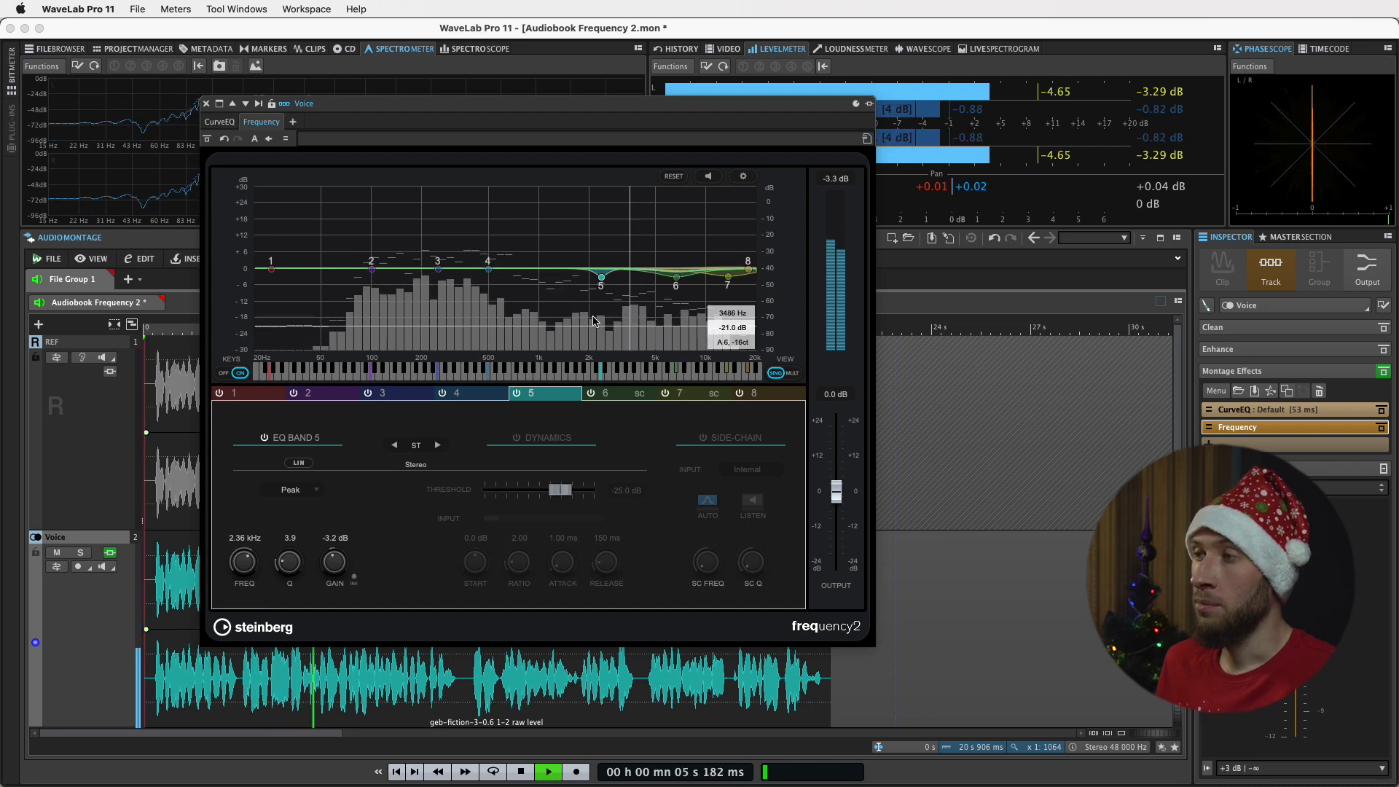
{"action": "key", "text": "space"}
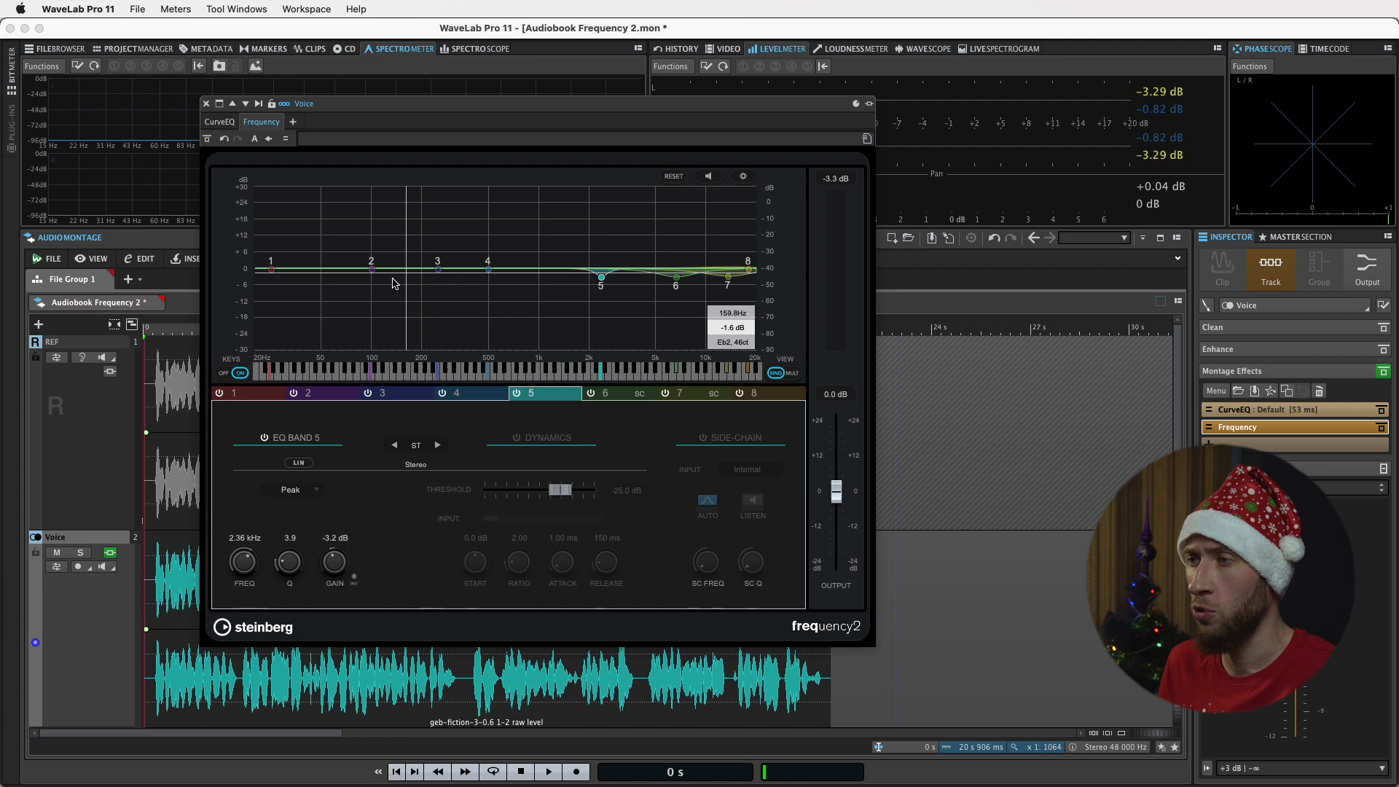
Step: Change EQ band 1 to a Cut 12 filter and set its frequency to about 57 Hz during playback
{"action": "left_click", "coordinate": [220, 393]}
{"action": "left_click", "coordinate": [220, 394]}
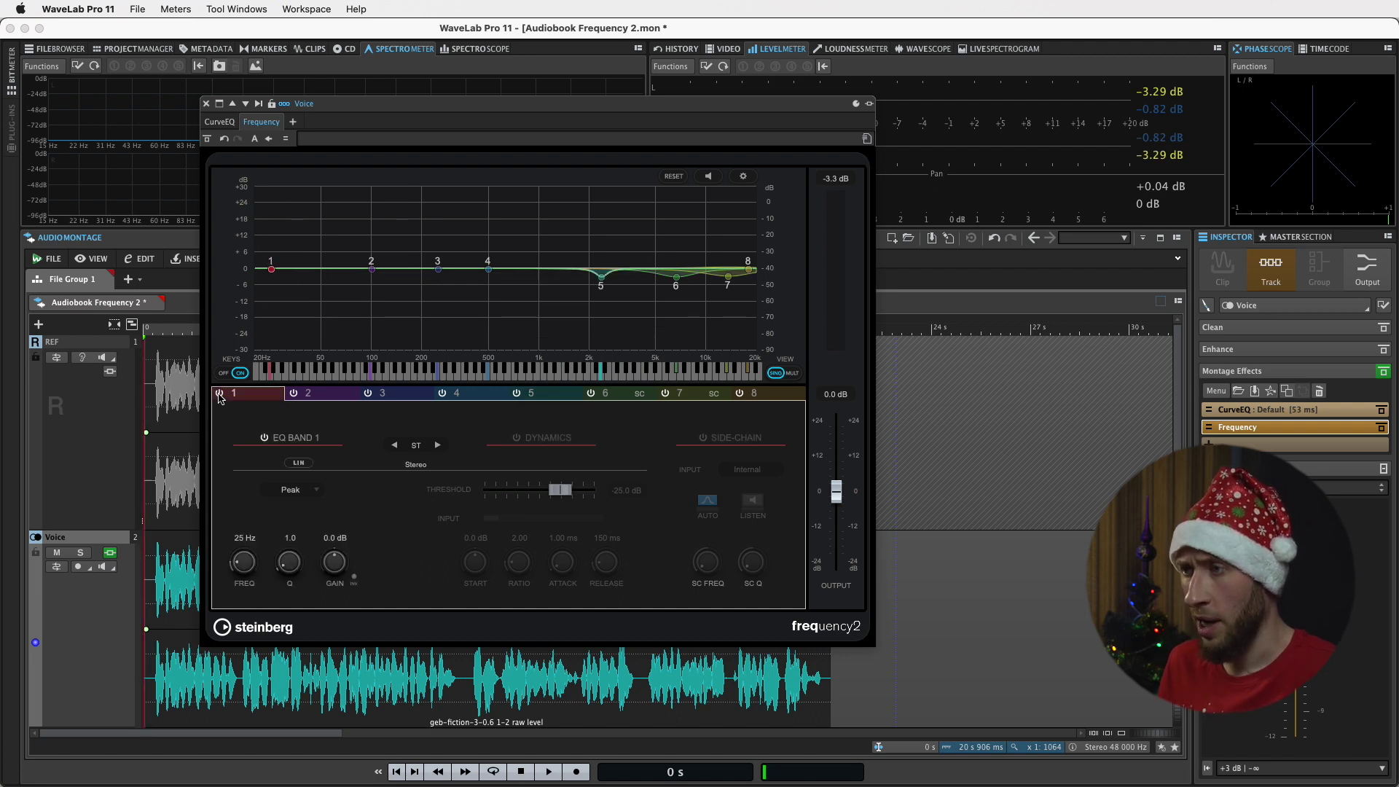
{"action": "left_click", "coordinate": [295, 489]}
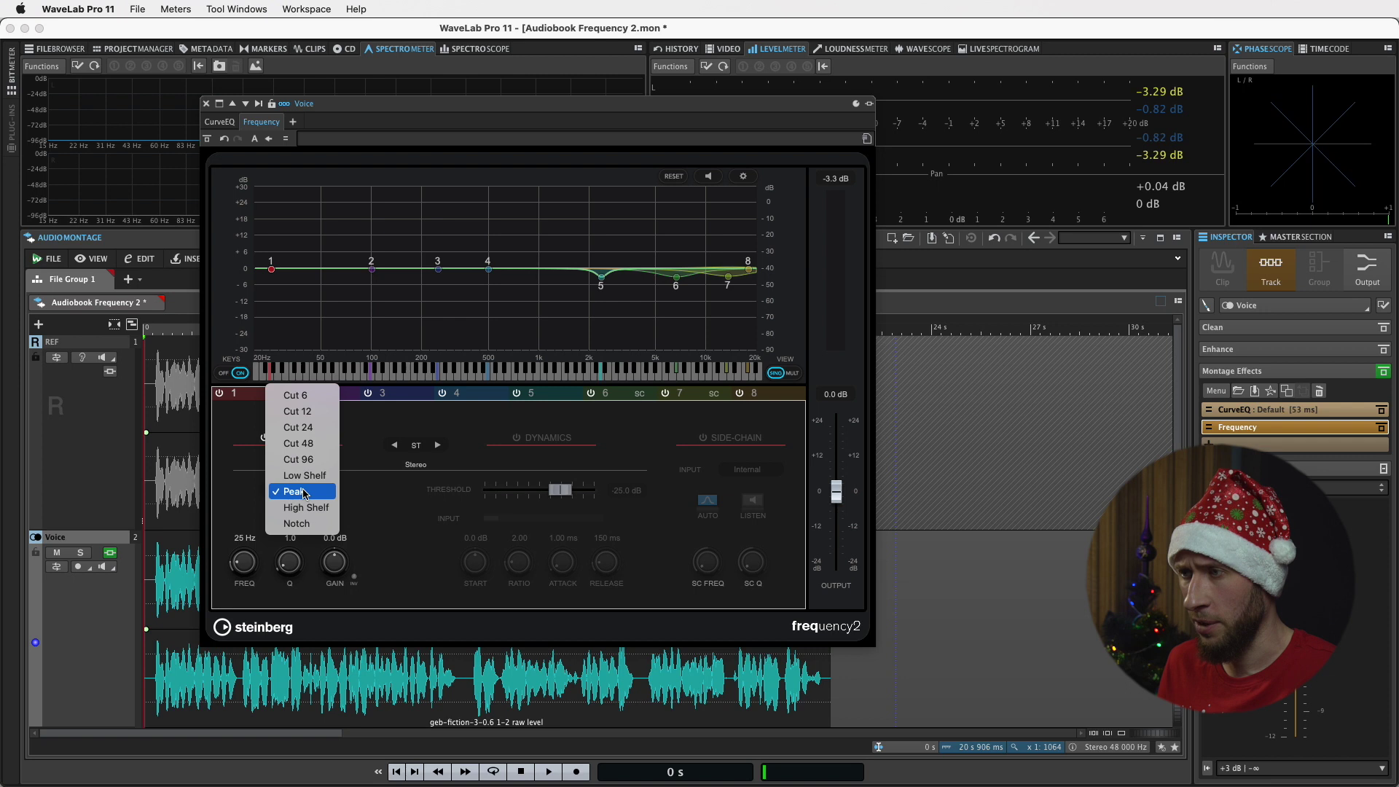
{"action": "left_click", "coordinate": [304, 412]}
{"action": "key", "text": "space"}
{"action": "left_click_drag", "start_coordinate": [270, 269], "coordinate": [332, 271]}
{"action": "key", "text": "space"}
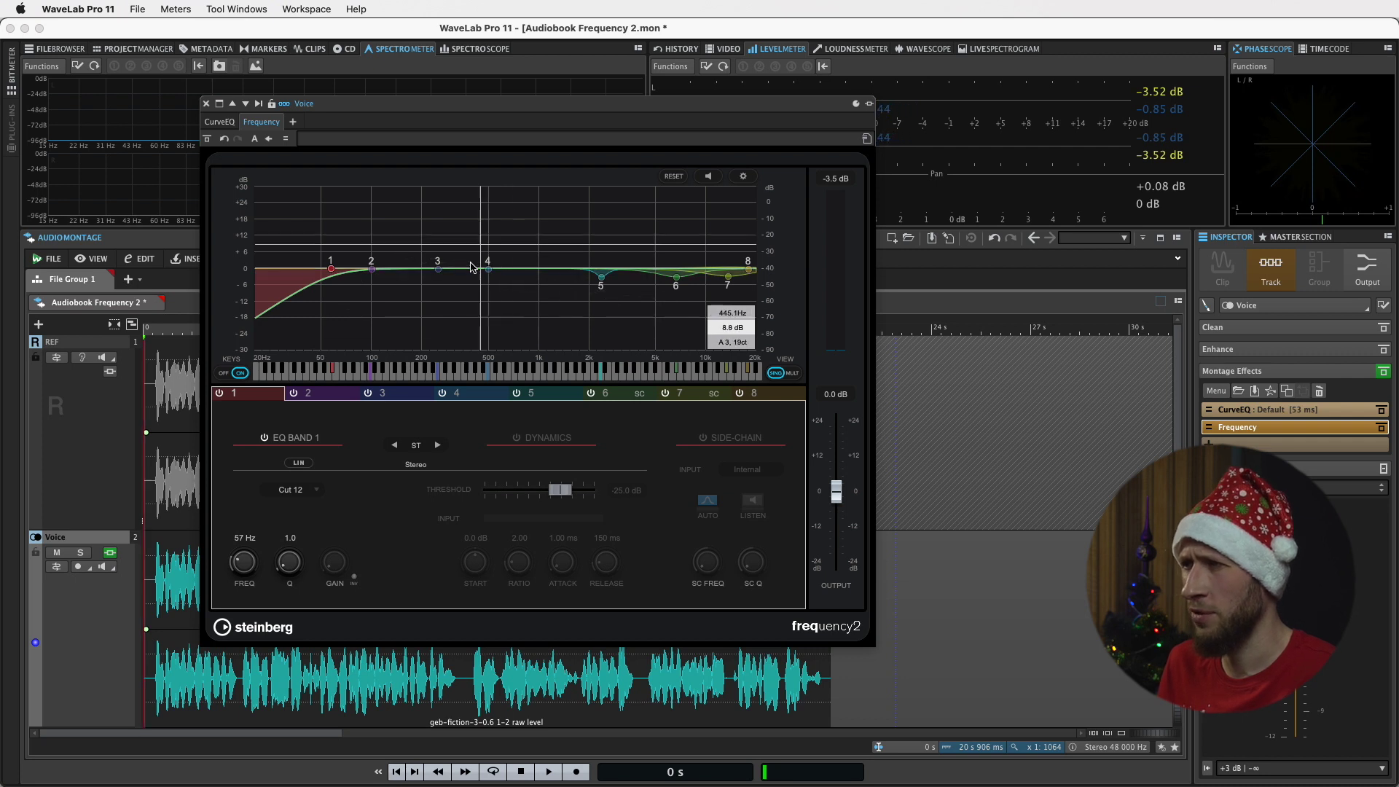
Step: Tune EQ band 4 to about 419 Hz with Q 3.9 and -3.2 dB gain, auditioning it in listen mode during playback
{"action": "left_click_drag", "start_coordinate": [489, 270], "coordinate": [480, 253]}
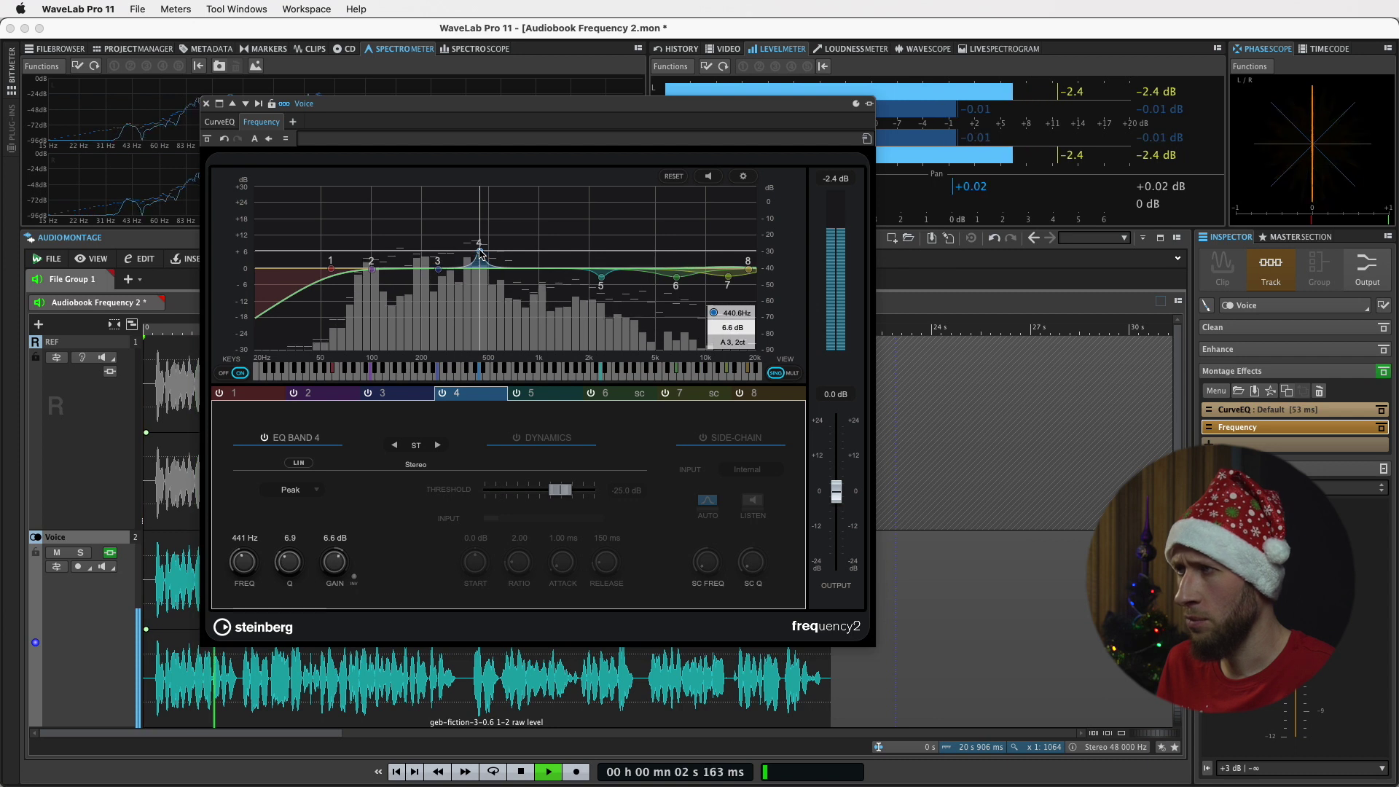
{"action": "left_click", "coordinate": [707, 175]}
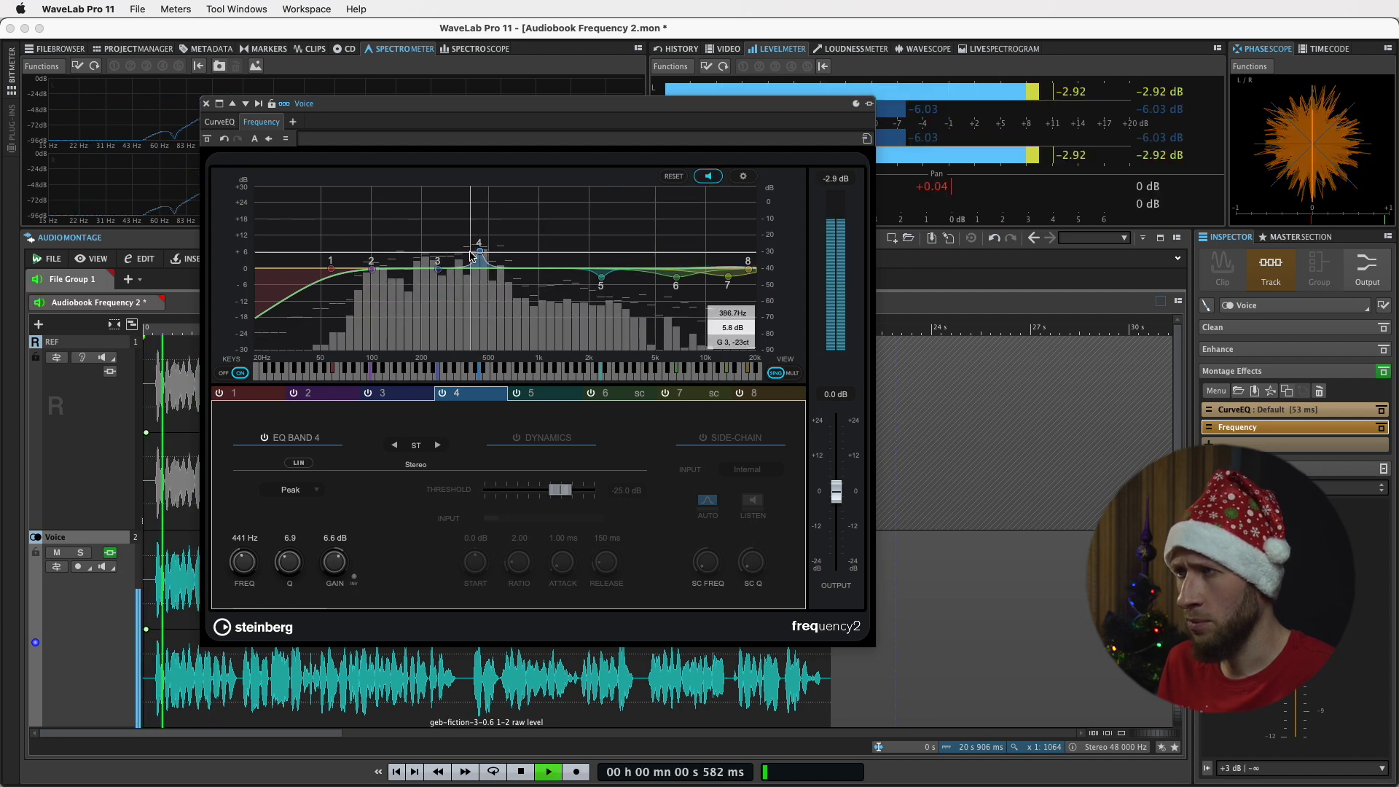
{"action": "left_click_drag", "start_coordinate": [478, 251], "coordinate": [477, 282]}
{"action": "scroll", "coordinate": [476, 283], "scroll_direction": "down", "scroll_amount": 5}
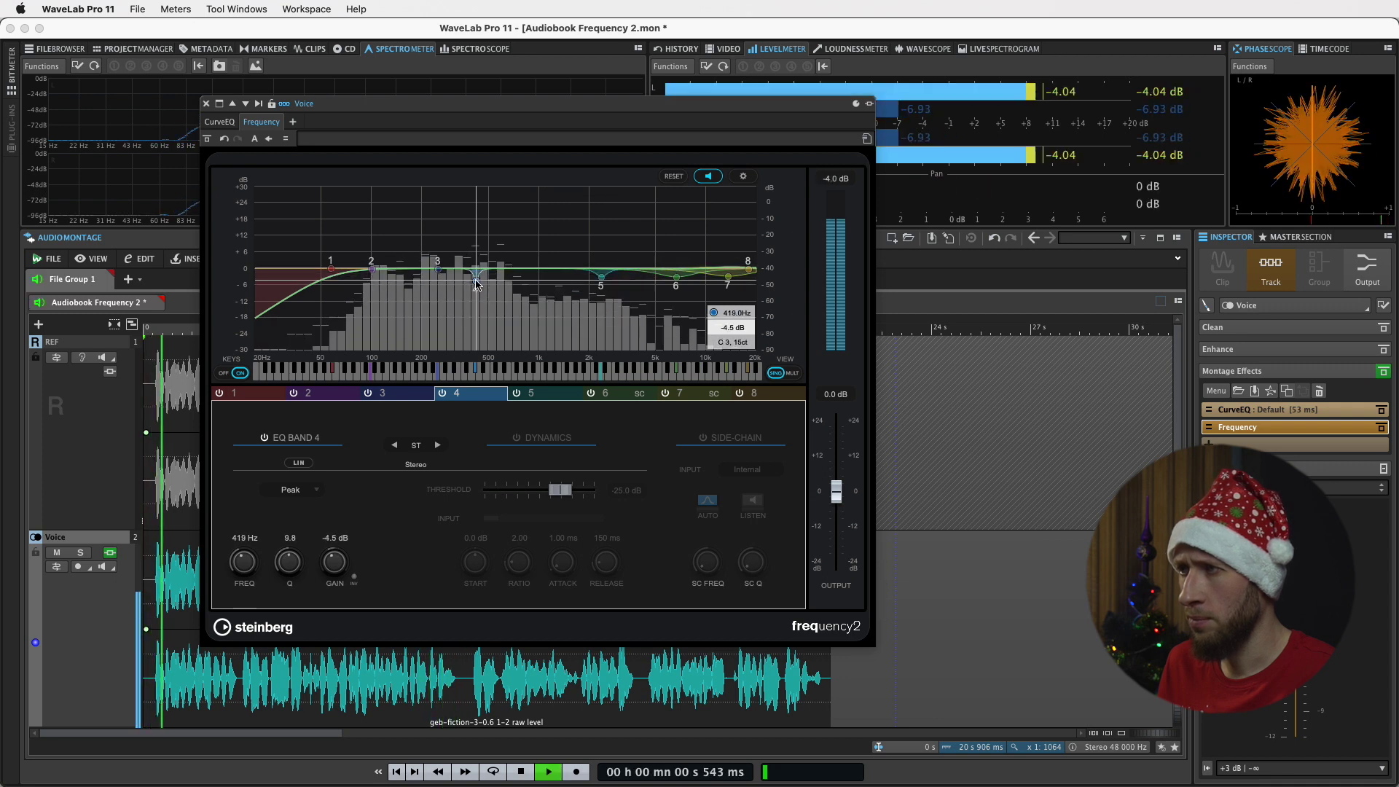
{"action": "left_click_drag", "start_coordinate": [476, 283], "coordinate": [477, 280]}
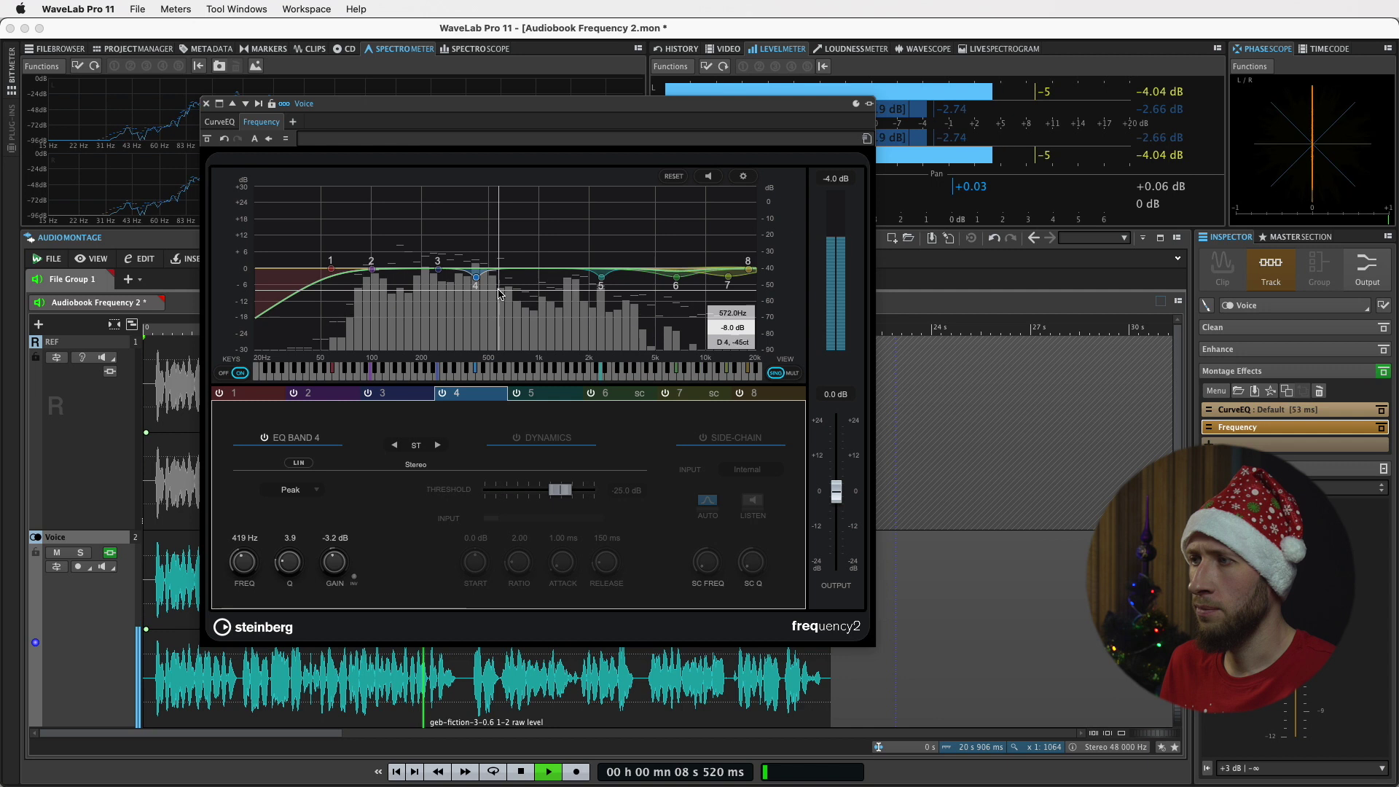
{"action": "key", "text": "space"}
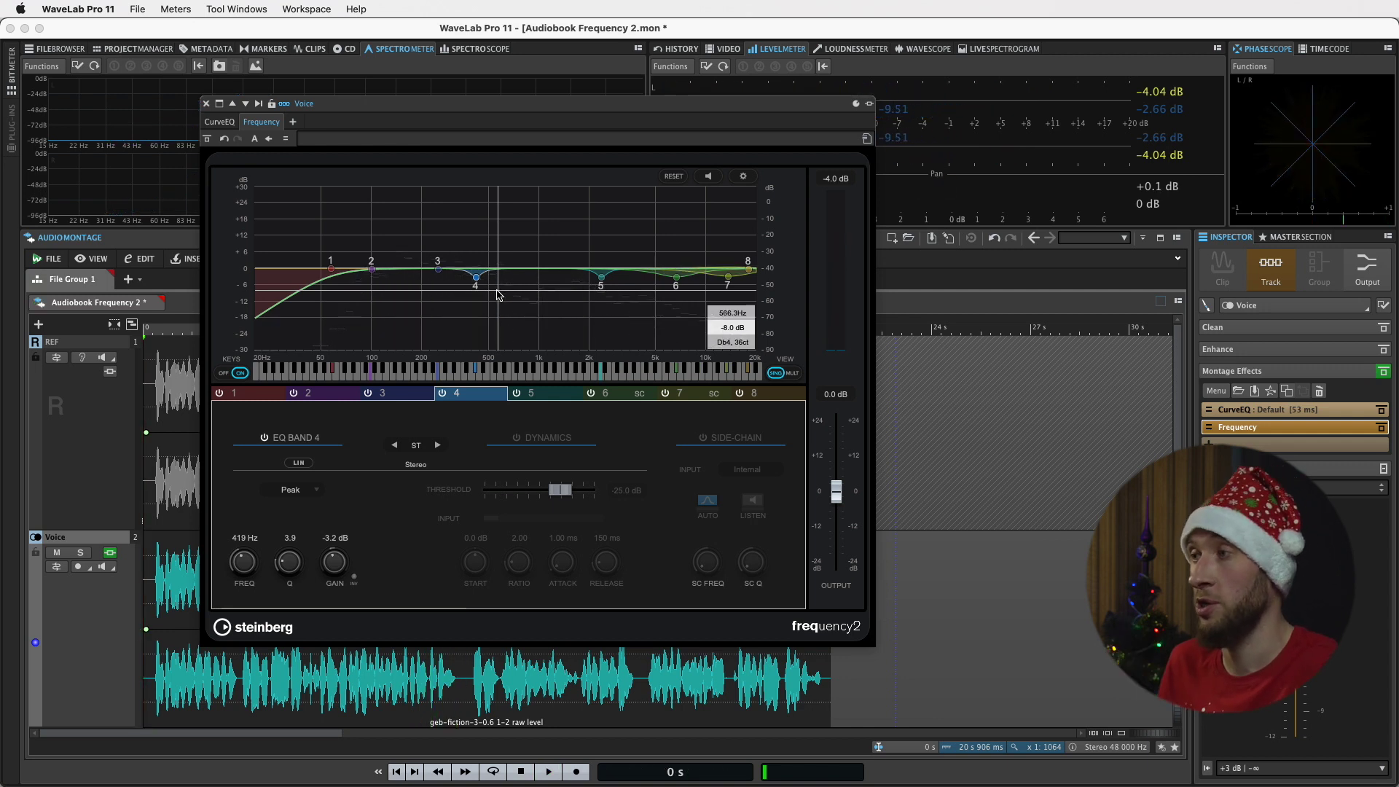
Step: Play the voice from the start to compare its sound with the Frequency effect bypassed and active
{"action": "key", "text": "space"}
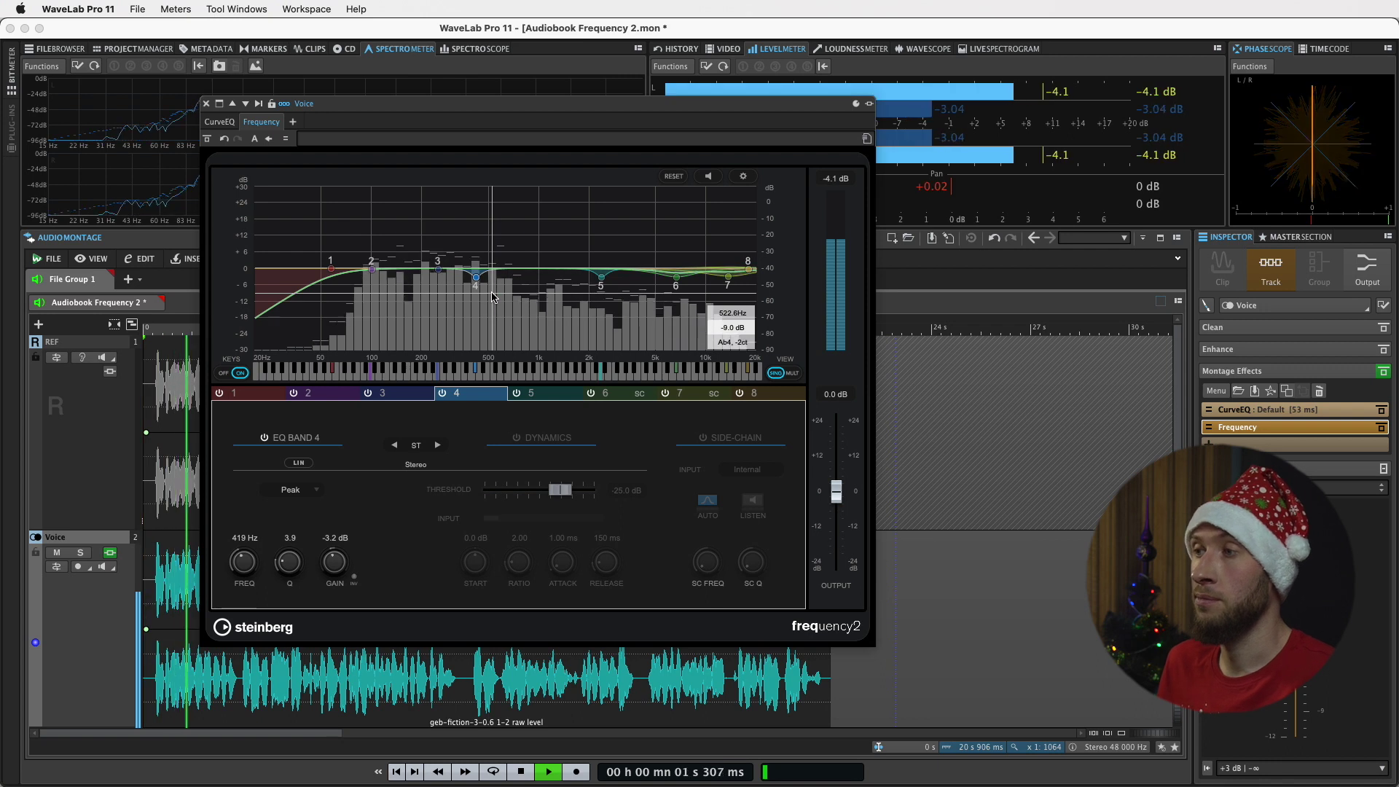
{"action": "key", "text": "space"}
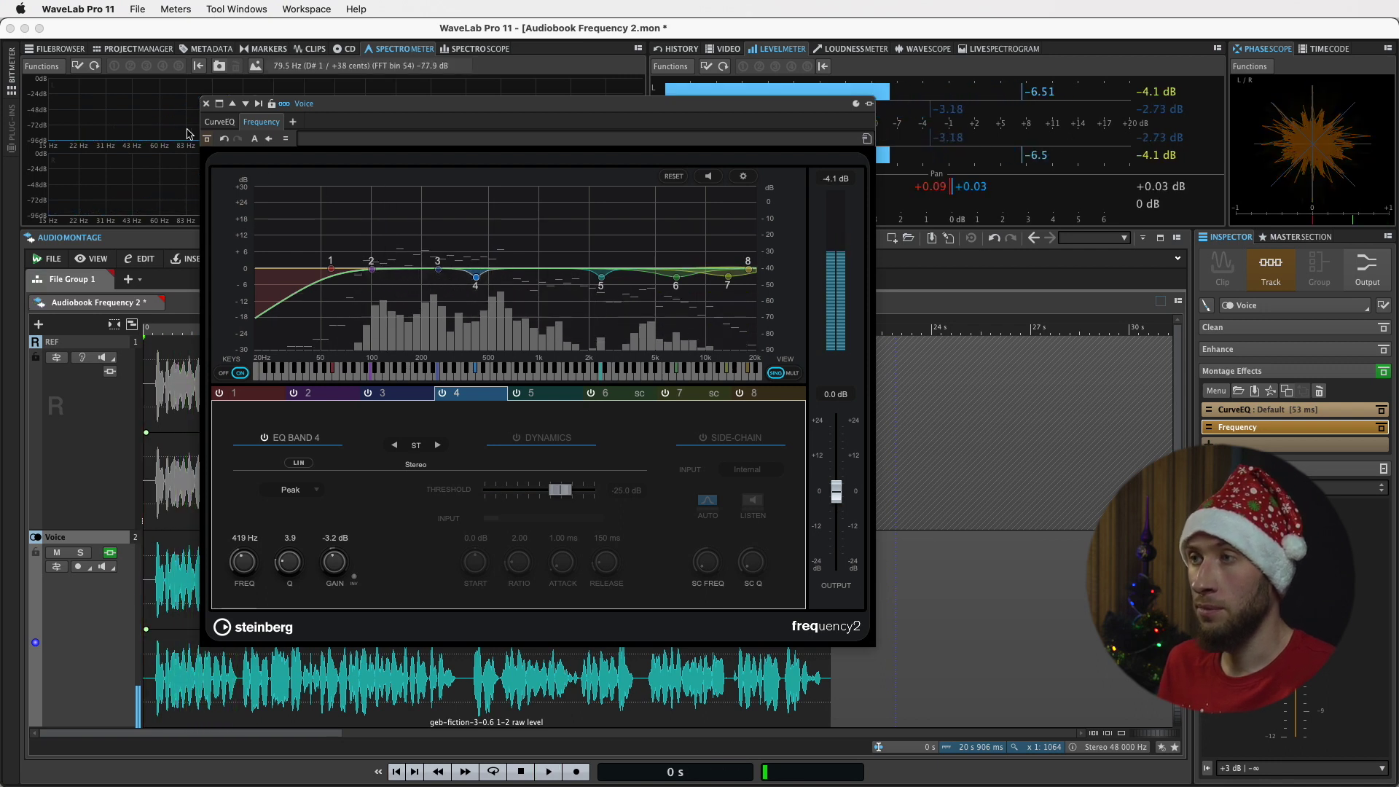
{"action": "key", "text": "space"}
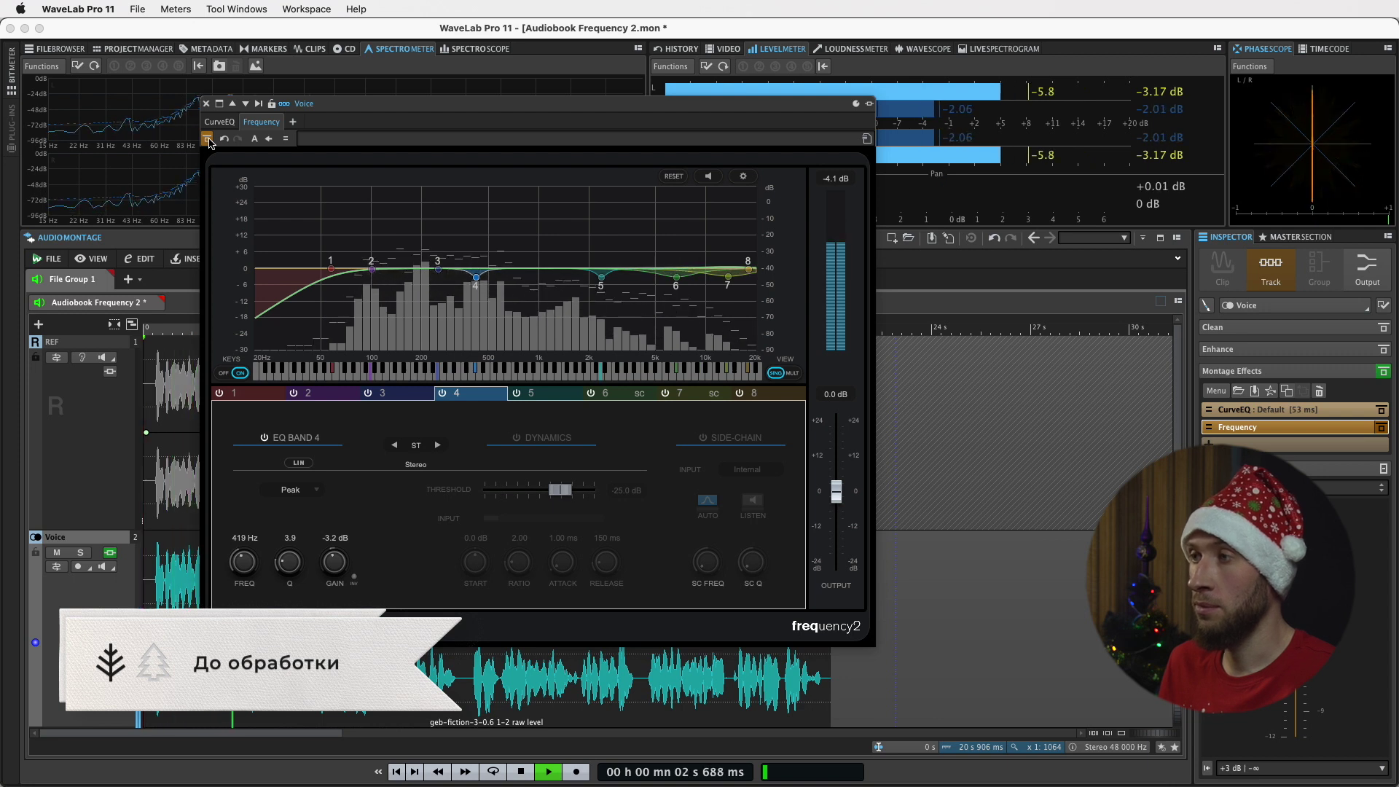
{"action": "key", "text": "space"}
{"action": "key", "text": "space"}
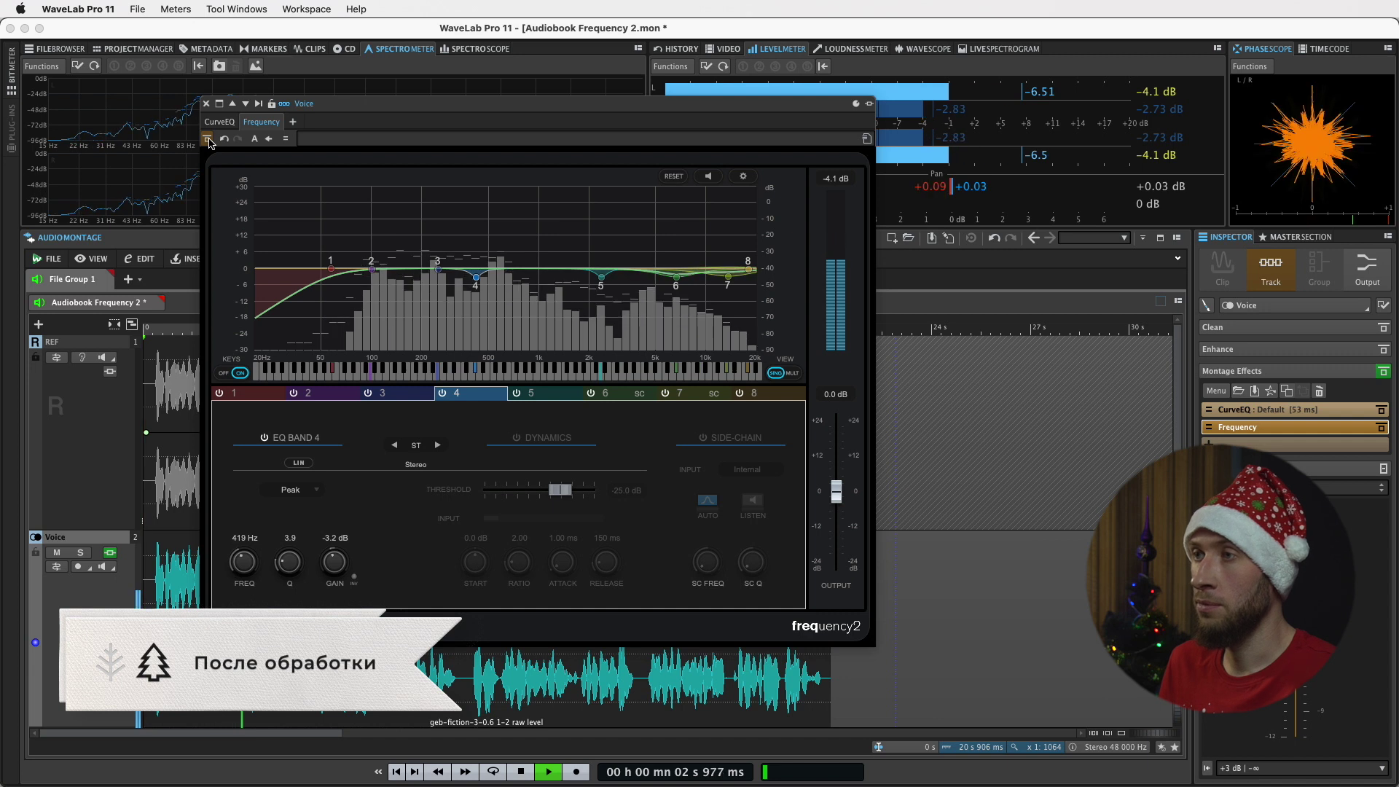
{"action": "key", "text": "space"}
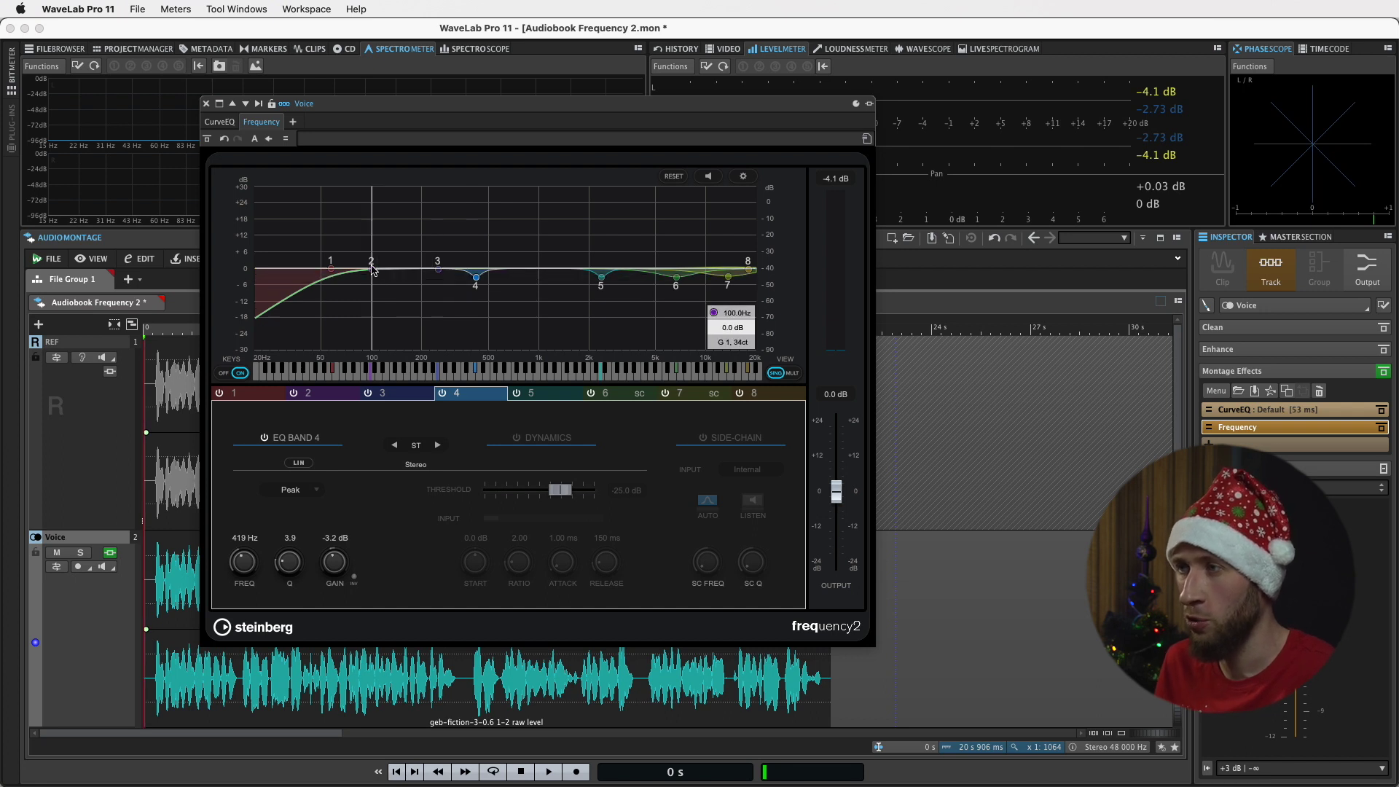
Step: Try a low-shelf filter on EQ band 2 at about 256 Hz with 5.6 dB gain during playback
{"action": "left_click_drag", "start_coordinate": [373, 270], "coordinate": [373, 261]}
{"action": "left_click", "coordinate": [298, 490]}
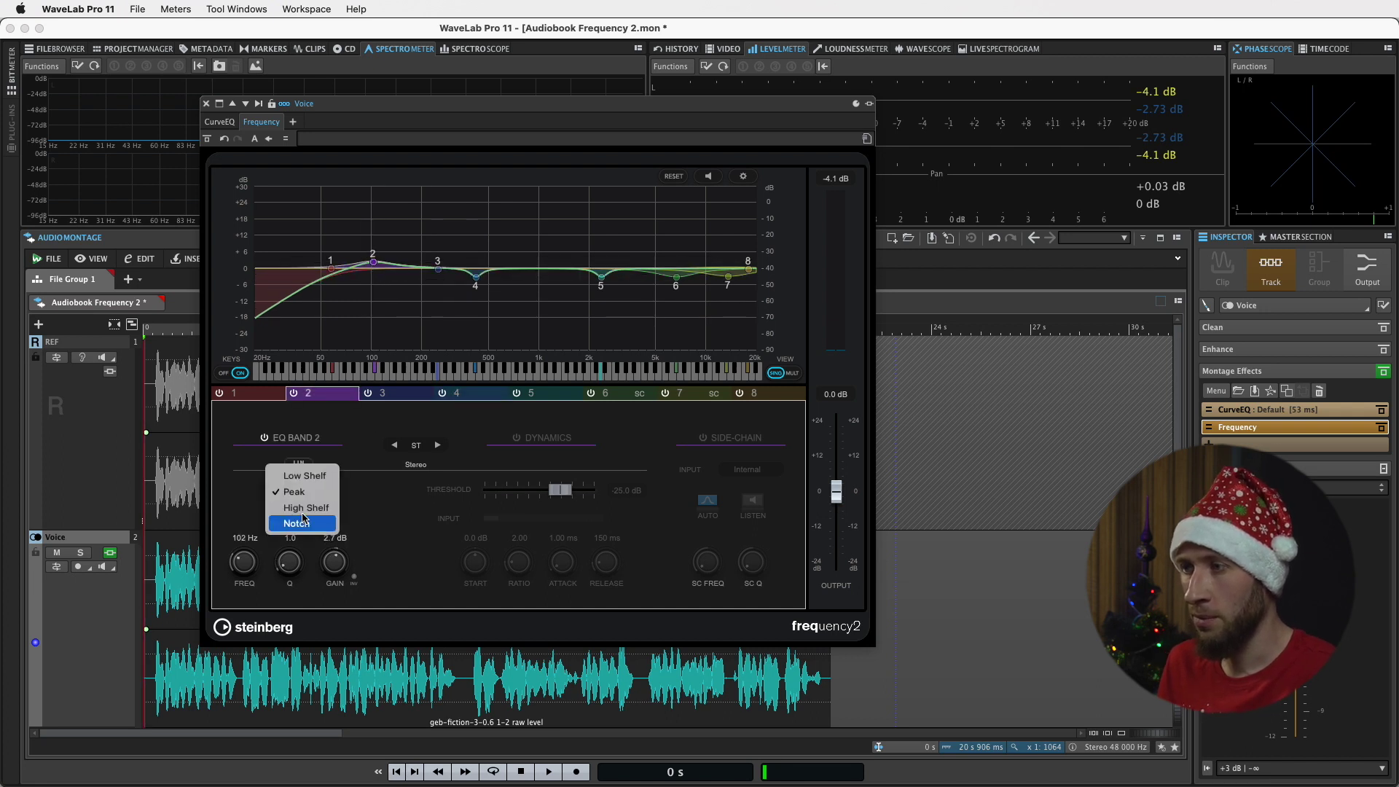
{"action": "left_click", "coordinate": [316, 478]}
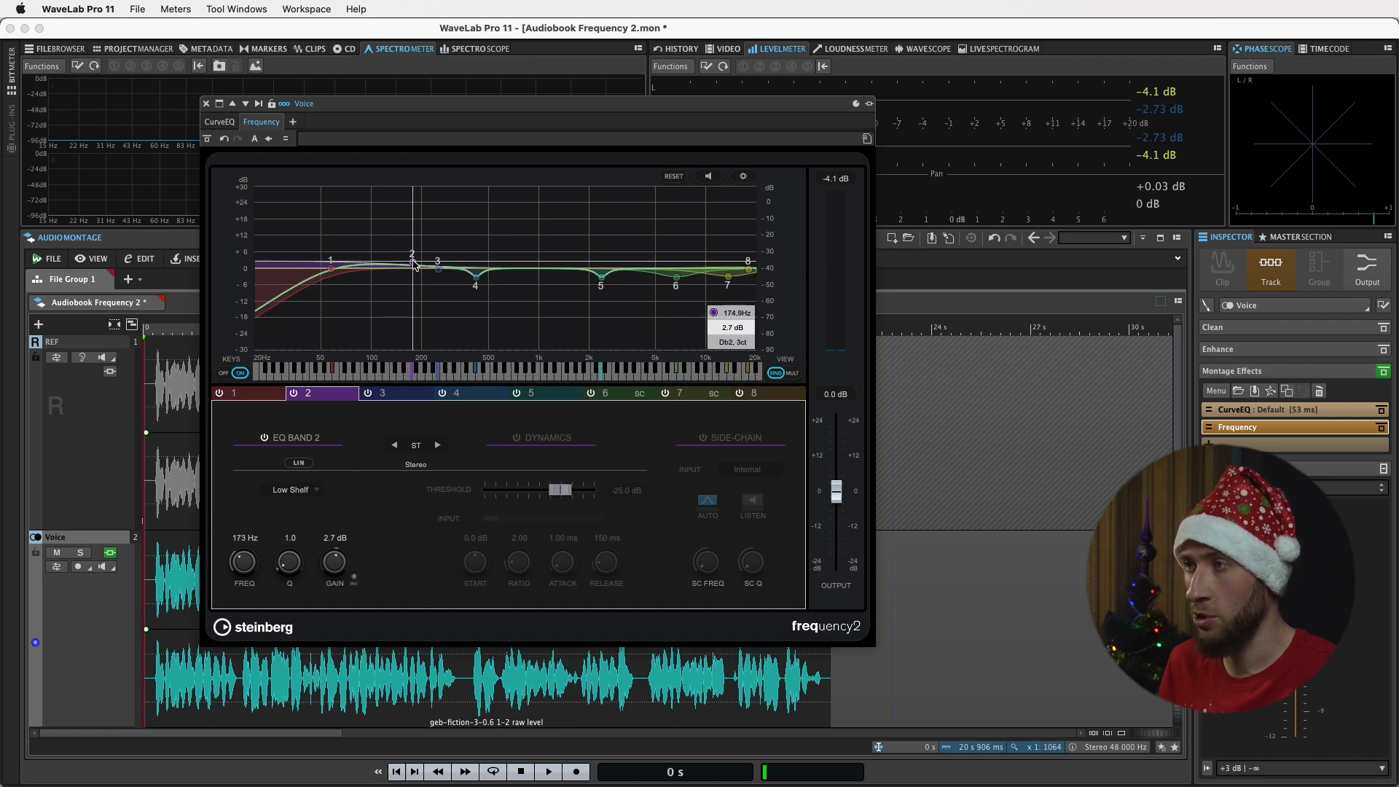
{"action": "key", "text": "space"}
{"action": "mouse_move", "coordinate": [425, 264]}
{"action": "left_mouse_down"}
{"action": "mouse_move", "coordinate": [441, 238]}
{"action": "mouse_move", "coordinate": [430, 266]}
{"action": "mouse_move", "coordinate": [441, 255]}
{"action": "left_mouse_up"}
{"action": "key", "text": "space"}
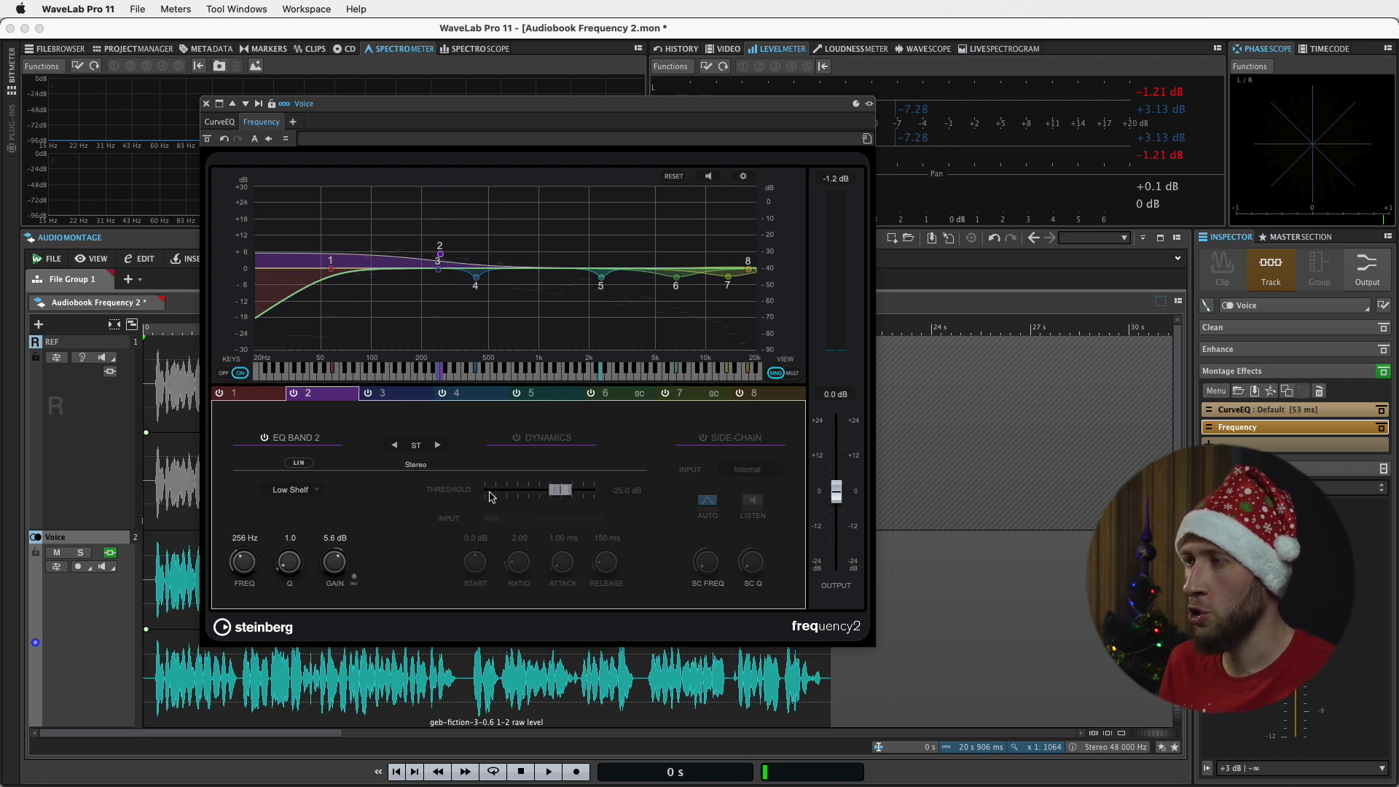
Step: Enable dynamics on EQ band 2 and audition its low shelf during playback, settling at about 208 Hz with 2.1 dB gain
{"action": "left_click", "coordinate": [516, 438]}
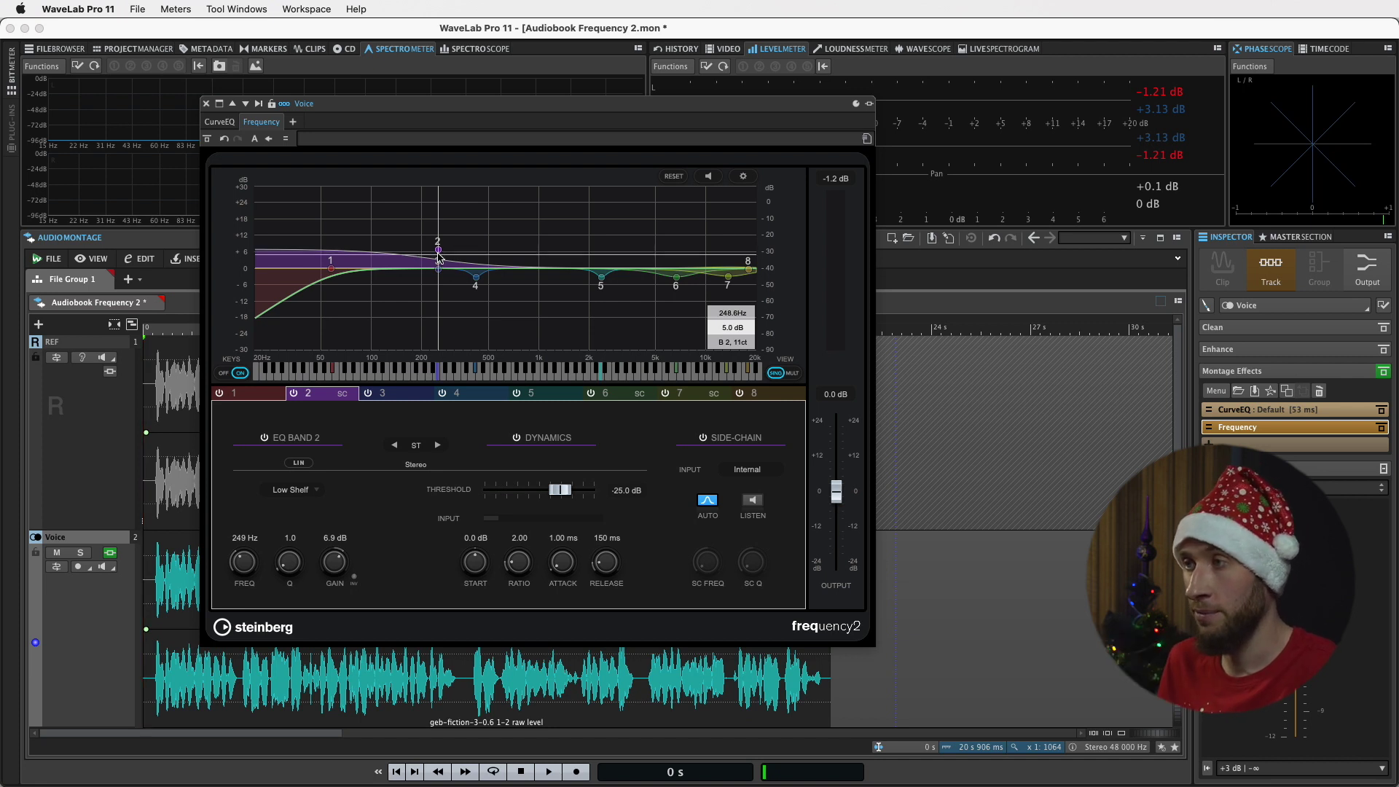
{"action": "key", "text": "space"}
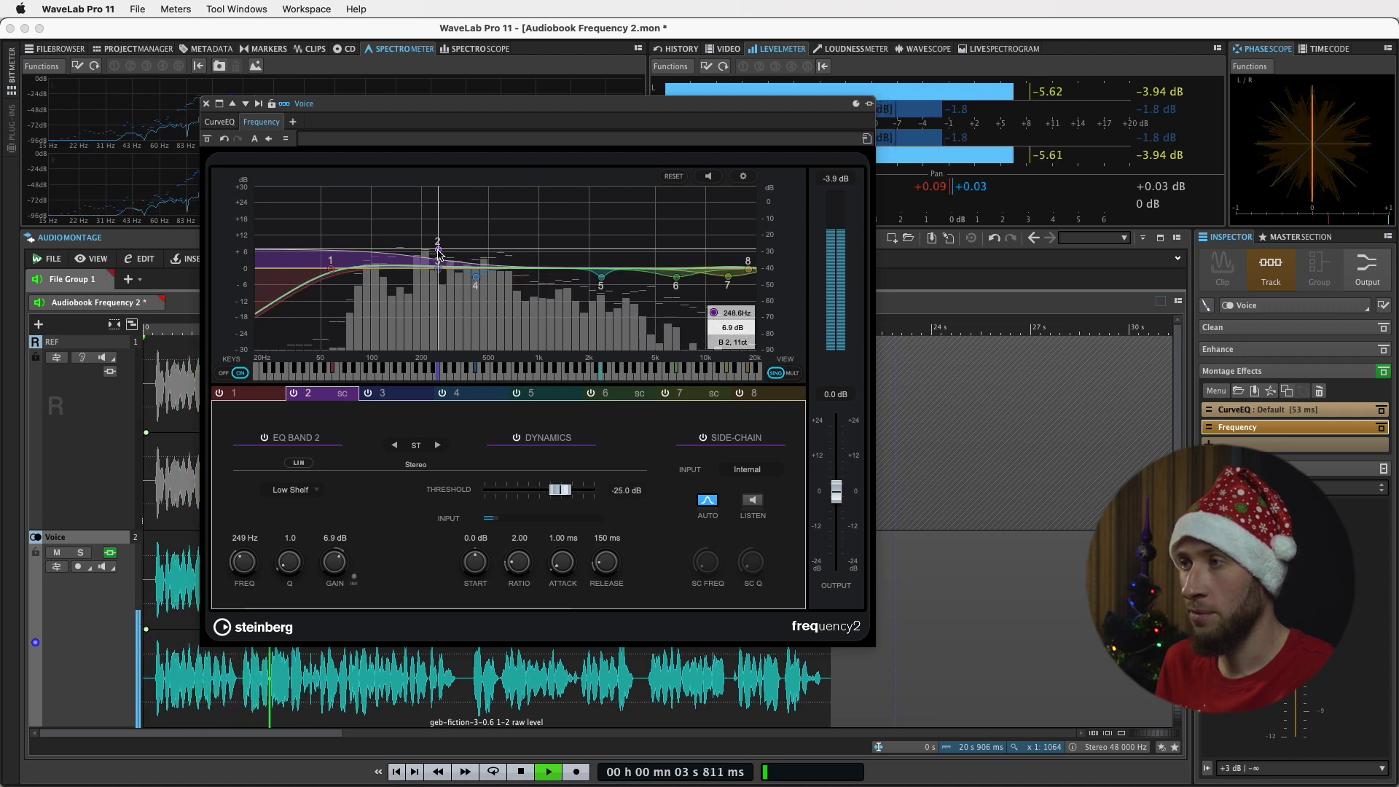
{"action": "left_click_drag", "start_coordinate": [438, 252], "coordinate": [437, 254]}
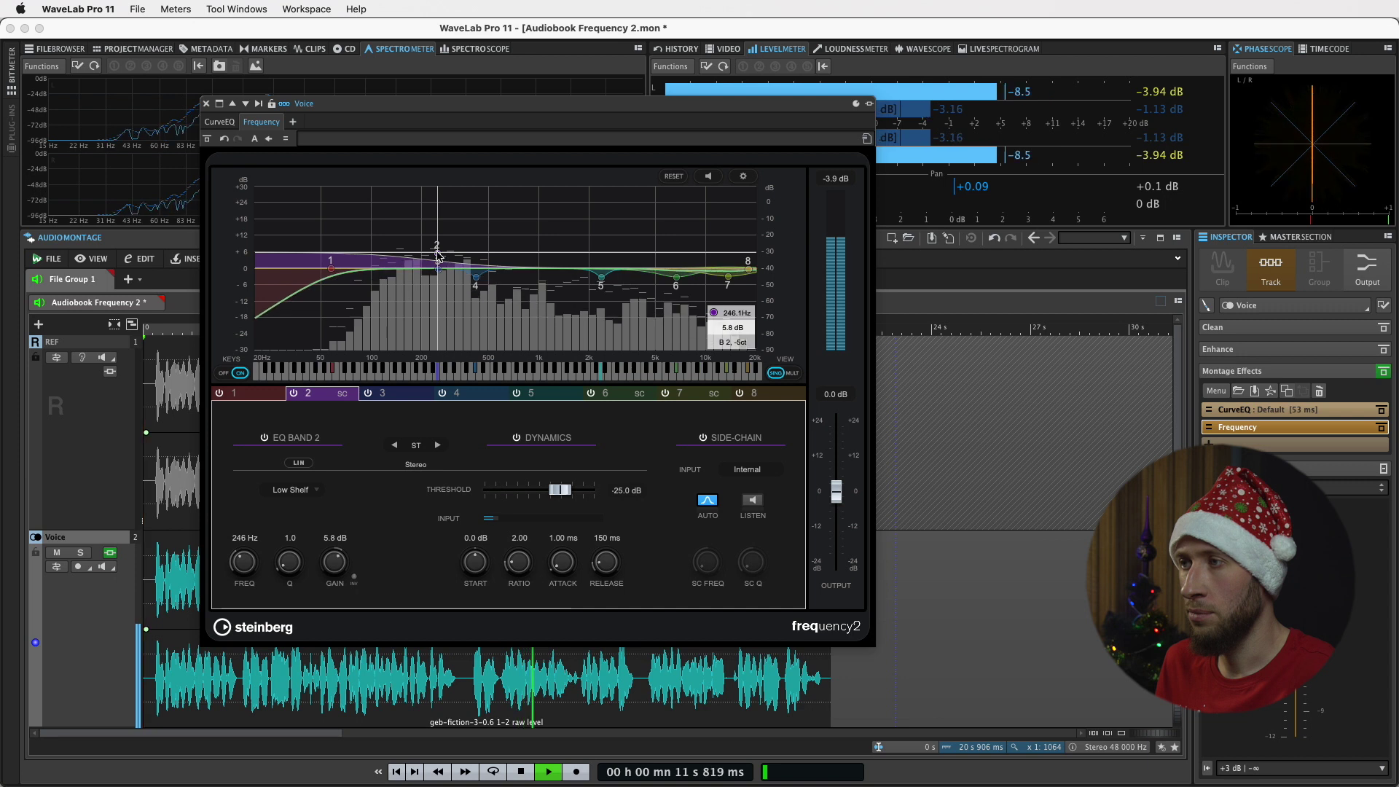
{"action": "left_click_drag", "start_coordinate": [437, 258], "coordinate": [454, 212]}
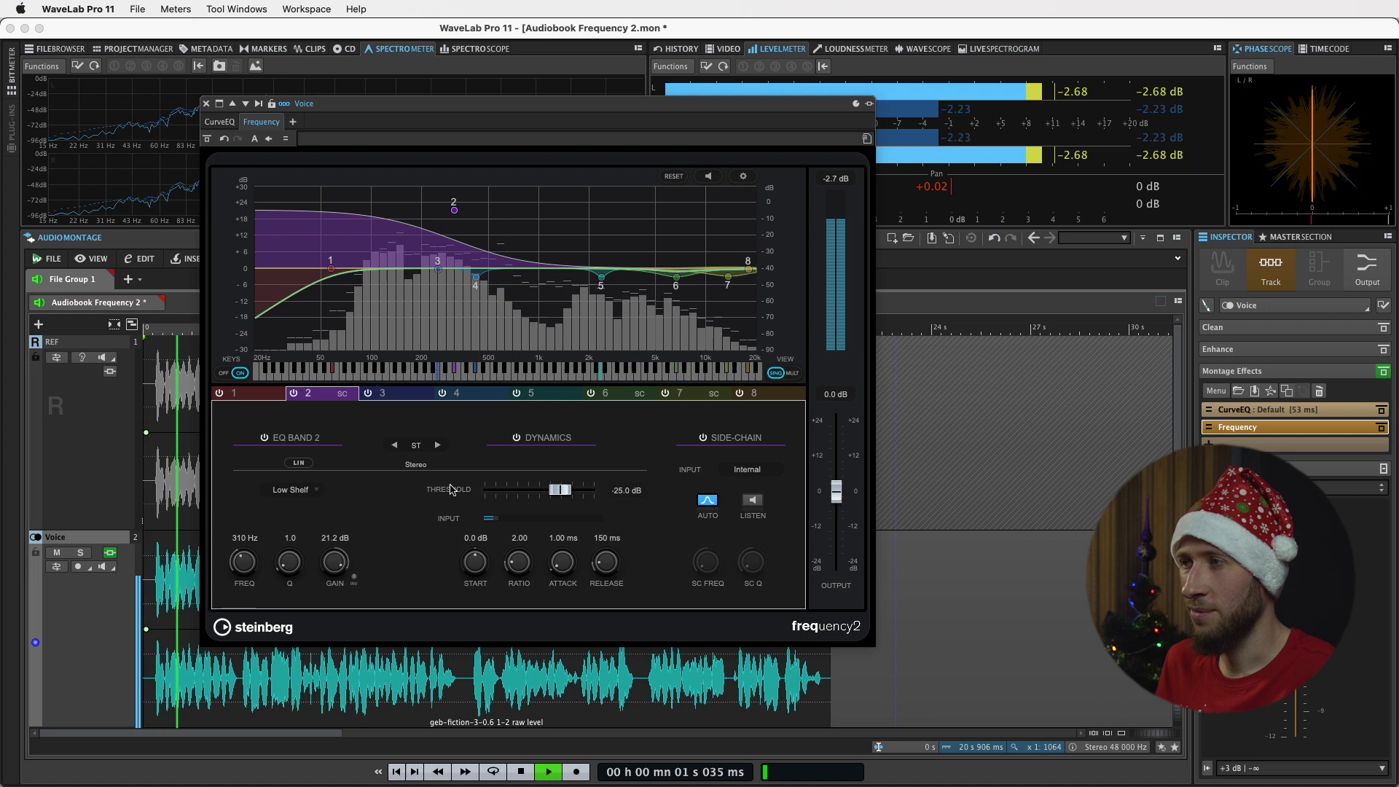
{"action": "key", "text": "space"}
{"action": "left_click_drag", "start_coordinate": [454, 211], "coordinate": [433, 261]}
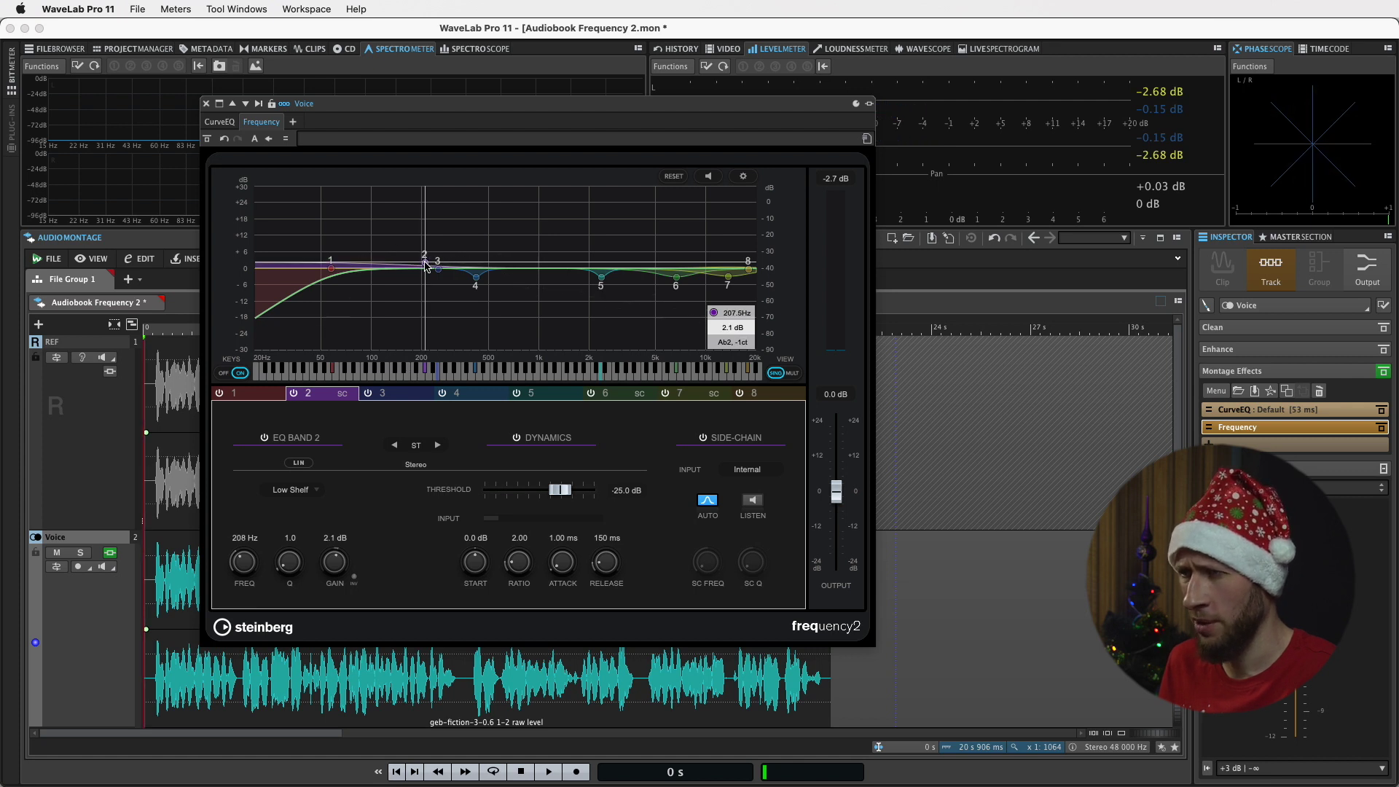
Step: Change EQ band 2 to a Peak filter at about 111 Hz with Q 0.5 and 4.2 dB gain during playback
{"action": "left_click", "coordinate": [303, 490]}
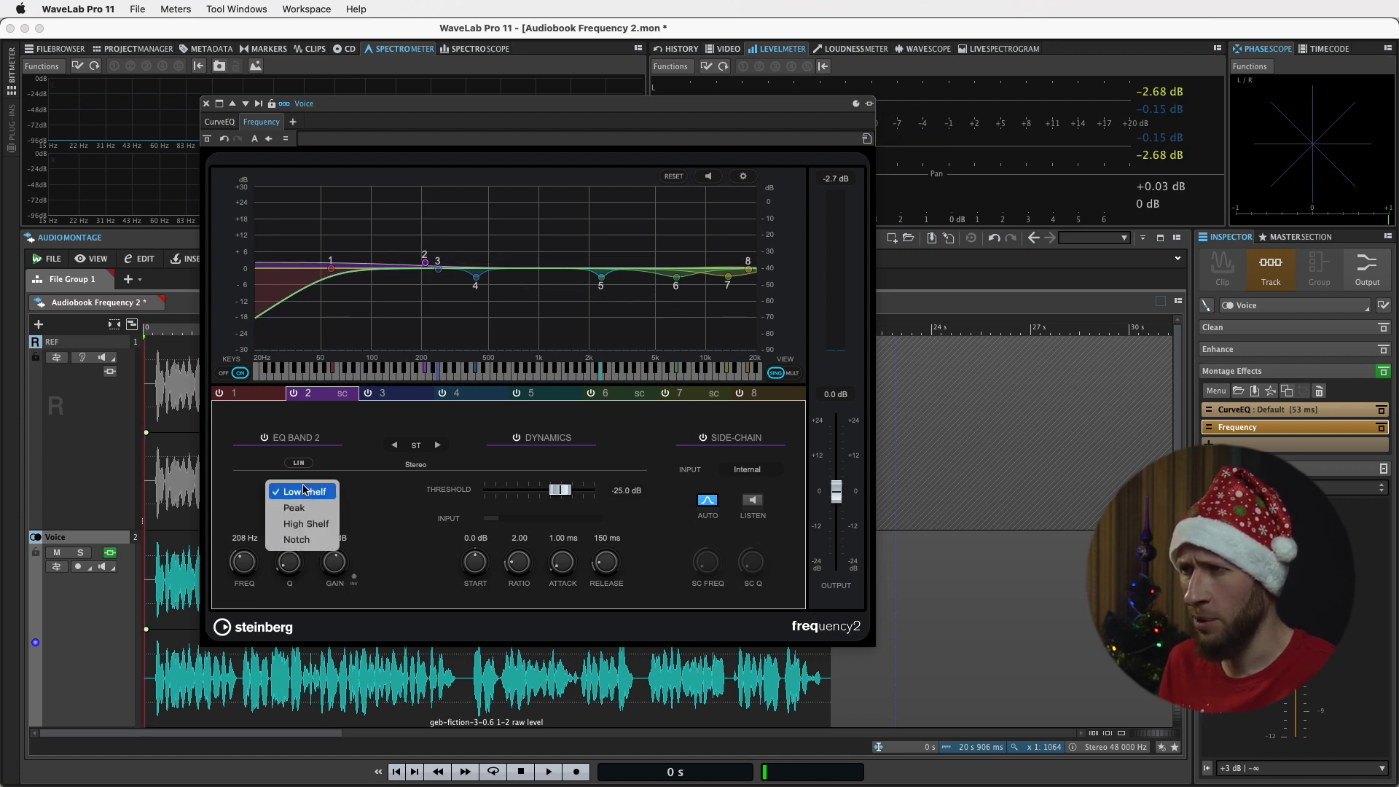
{"action": "left_click", "coordinate": [295, 508]}
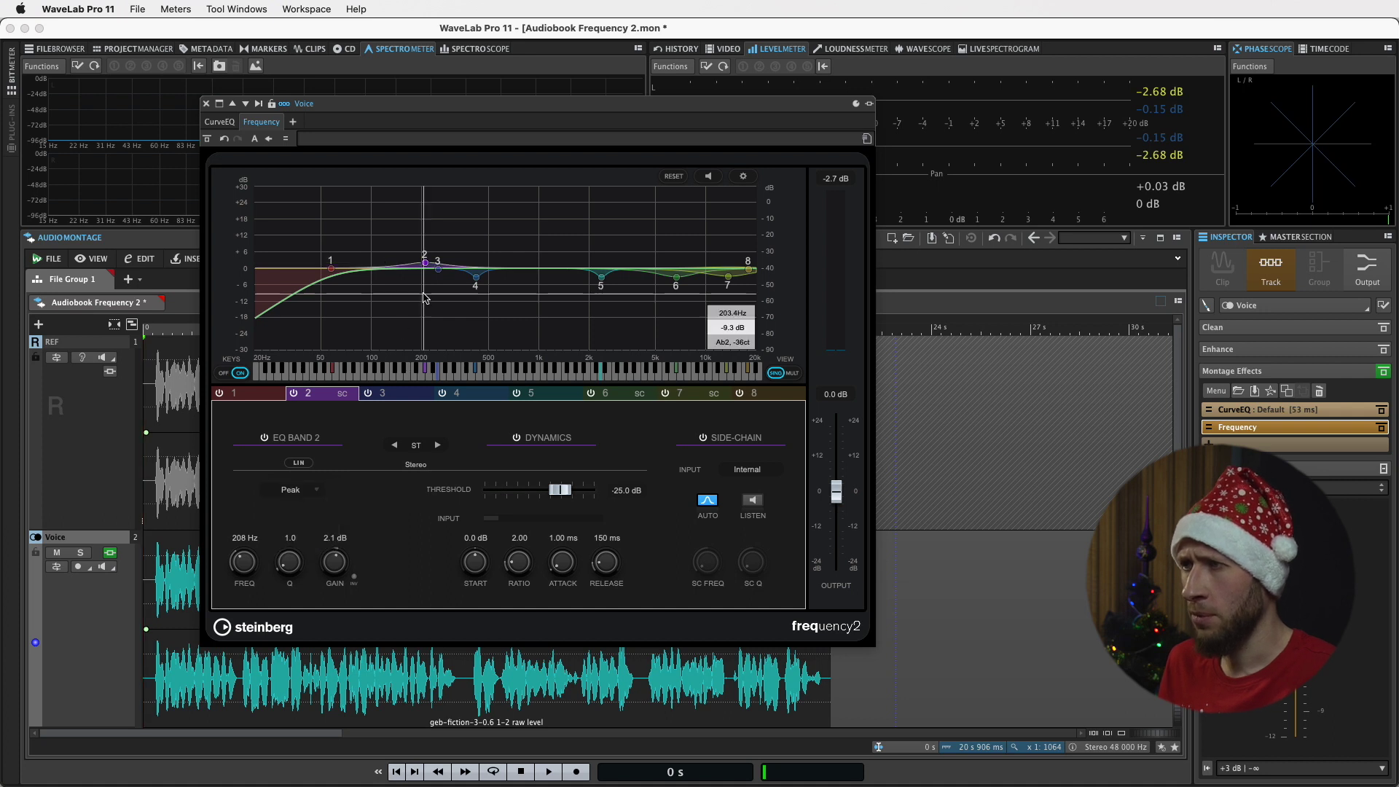
{"action": "key", "text": "space"}
{"action": "left_click_drag", "start_coordinate": [425, 261], "coordinate": [376, 257]}
{"action": "scroll", "coordinate": [380, 253], "scroll_direction": "down", "scroll_amount": 5}
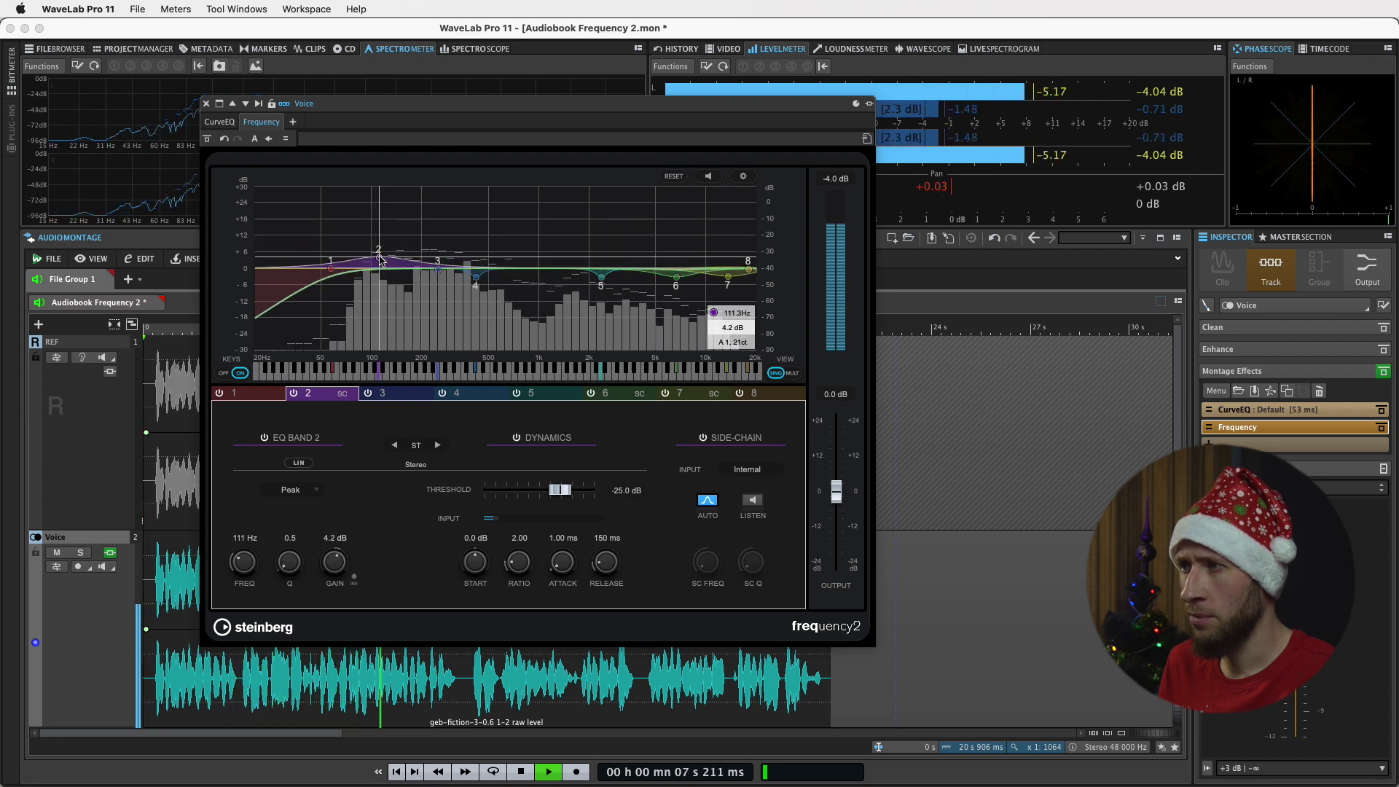
Step: Set band 2's dynamics to 5.99 ms attack and 209 ms release, and retune the band to about 101 Hz with 4.8 dB gain
{"action": "mouse_move", "coordinate": [599, 568]}
{"action": "left_mouse_down"}
{"action": "mouse_move", "coordinate": [609, 561]}
{"action": "mouse_move", "coordinate": [571, 565]}
{"action": "left_mouse_up"}
{"action": "key", "text": "space"}
{"action": "key", "text": "space"}
{"action": "left_click_drag", "start_coordinate": [382, 256], "coordinate": [373, 248]}
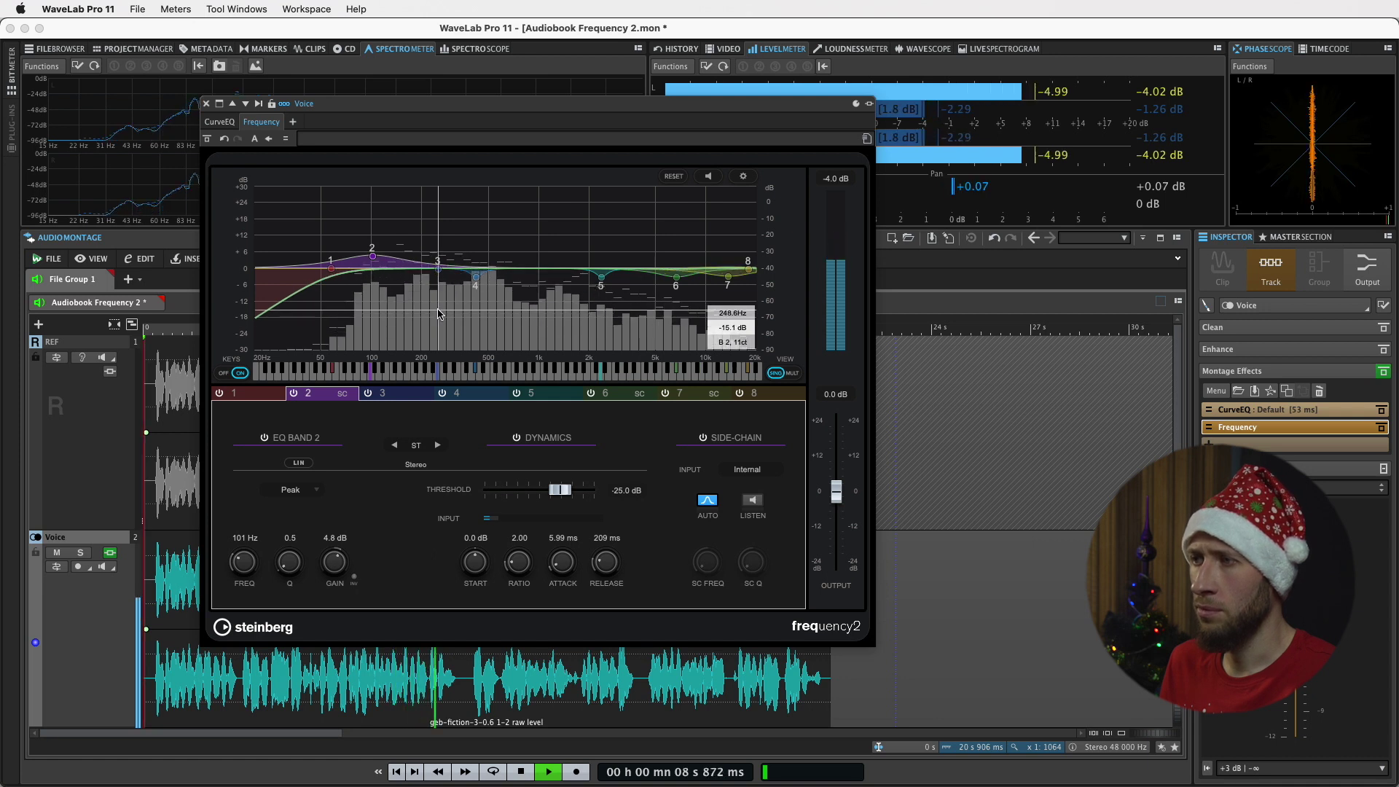
{"action": "key", "text": "space"}
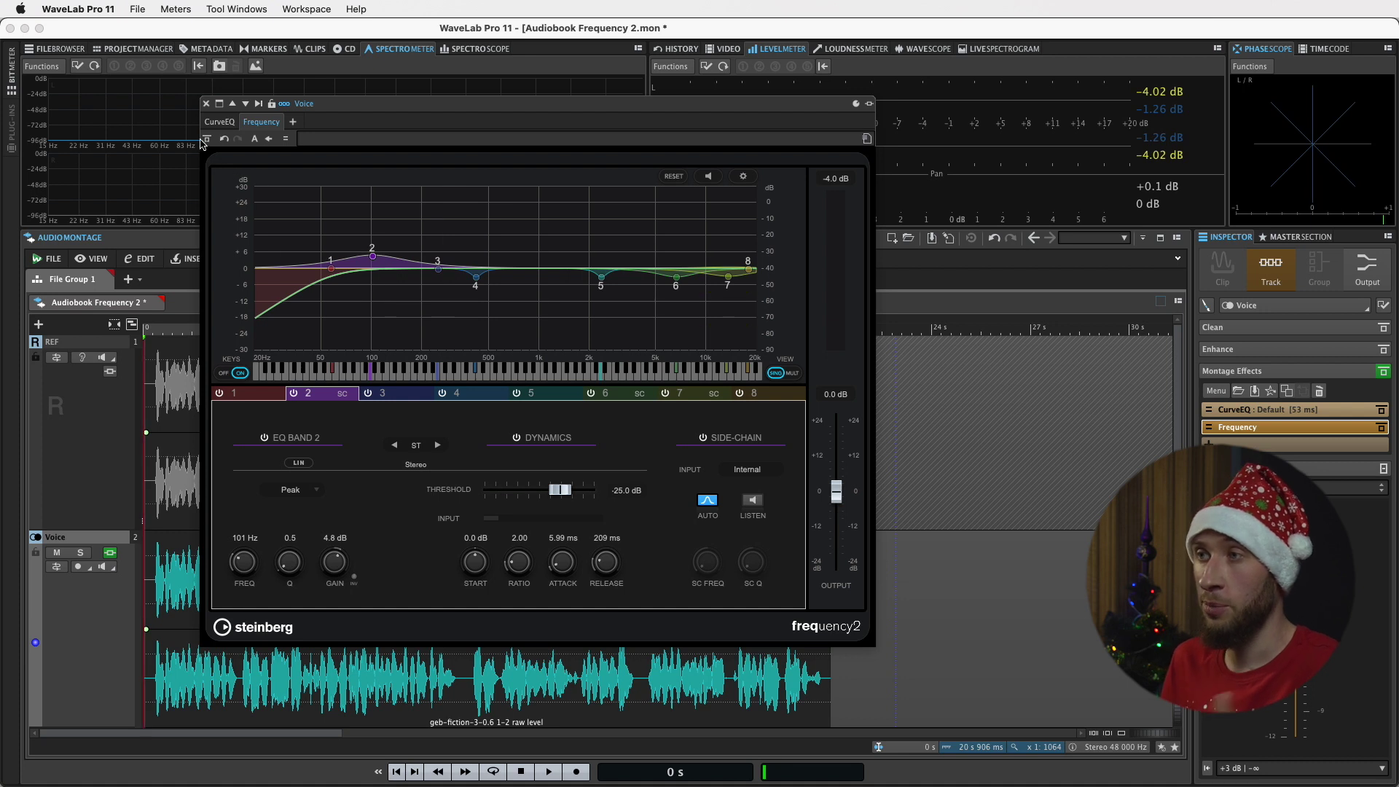
Step: Listen to the voice with the Frequency effect bypassed and active to judge the dynamic low band
{"action": "key", "text": "space"}
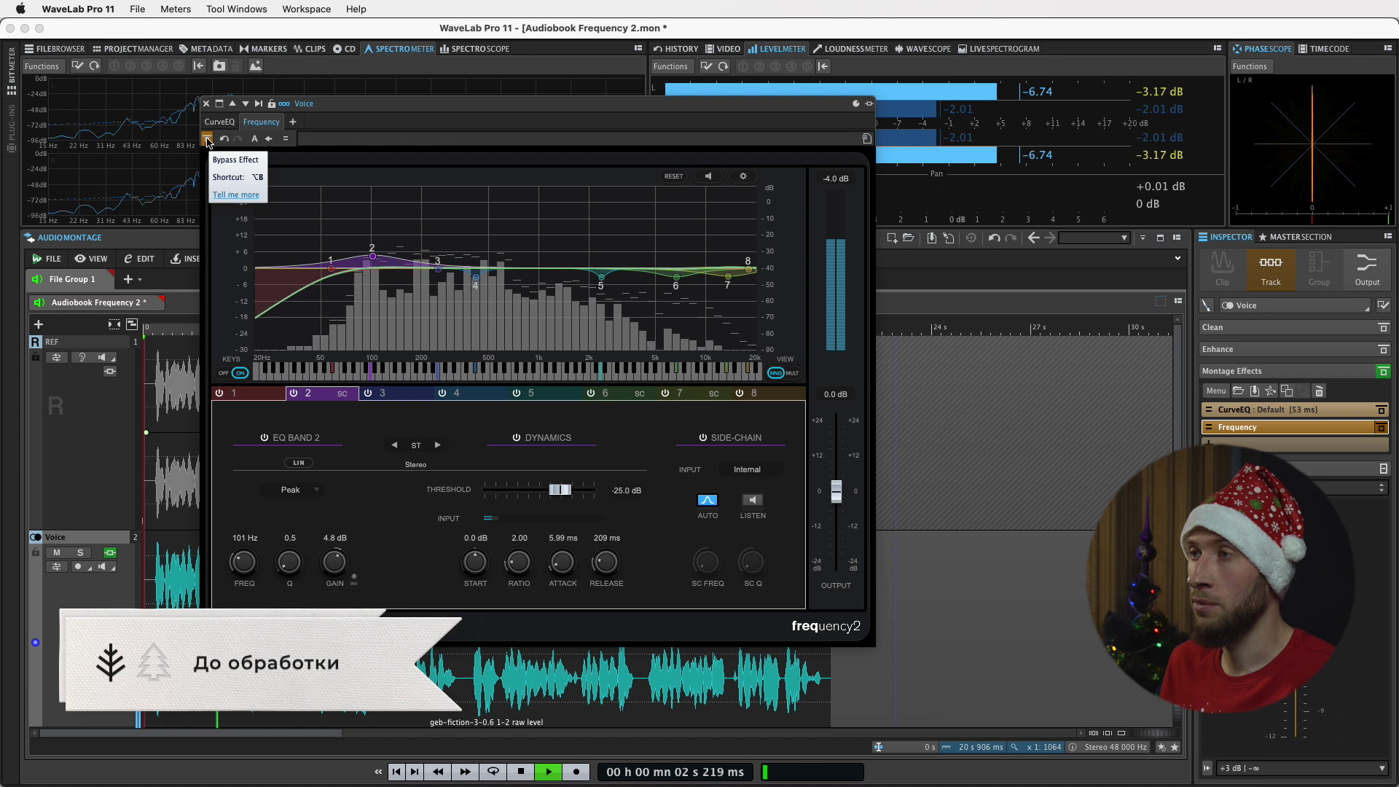
{"action": "key", "text": "space"}
{"action": "key", "text": "space"}
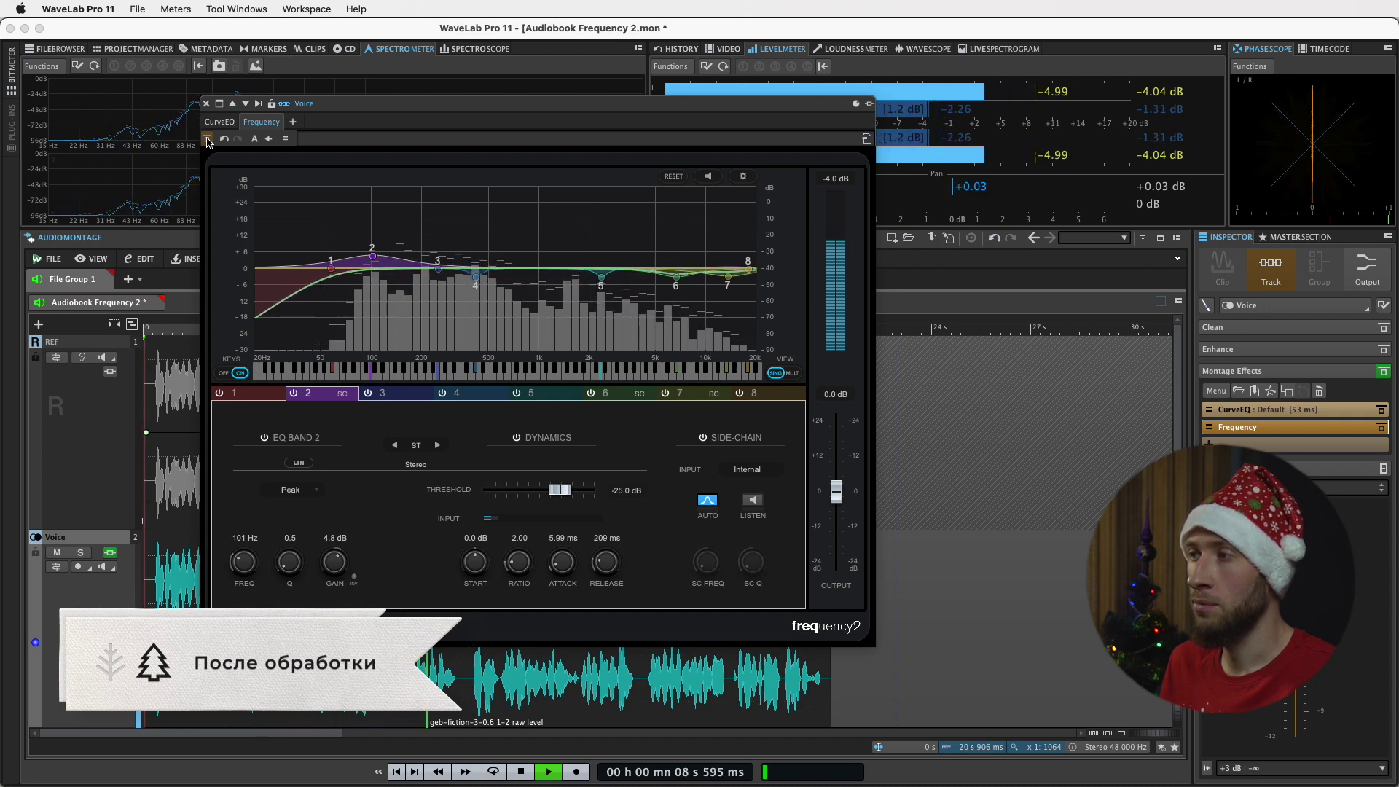
{"action": "key", "text": "space"}
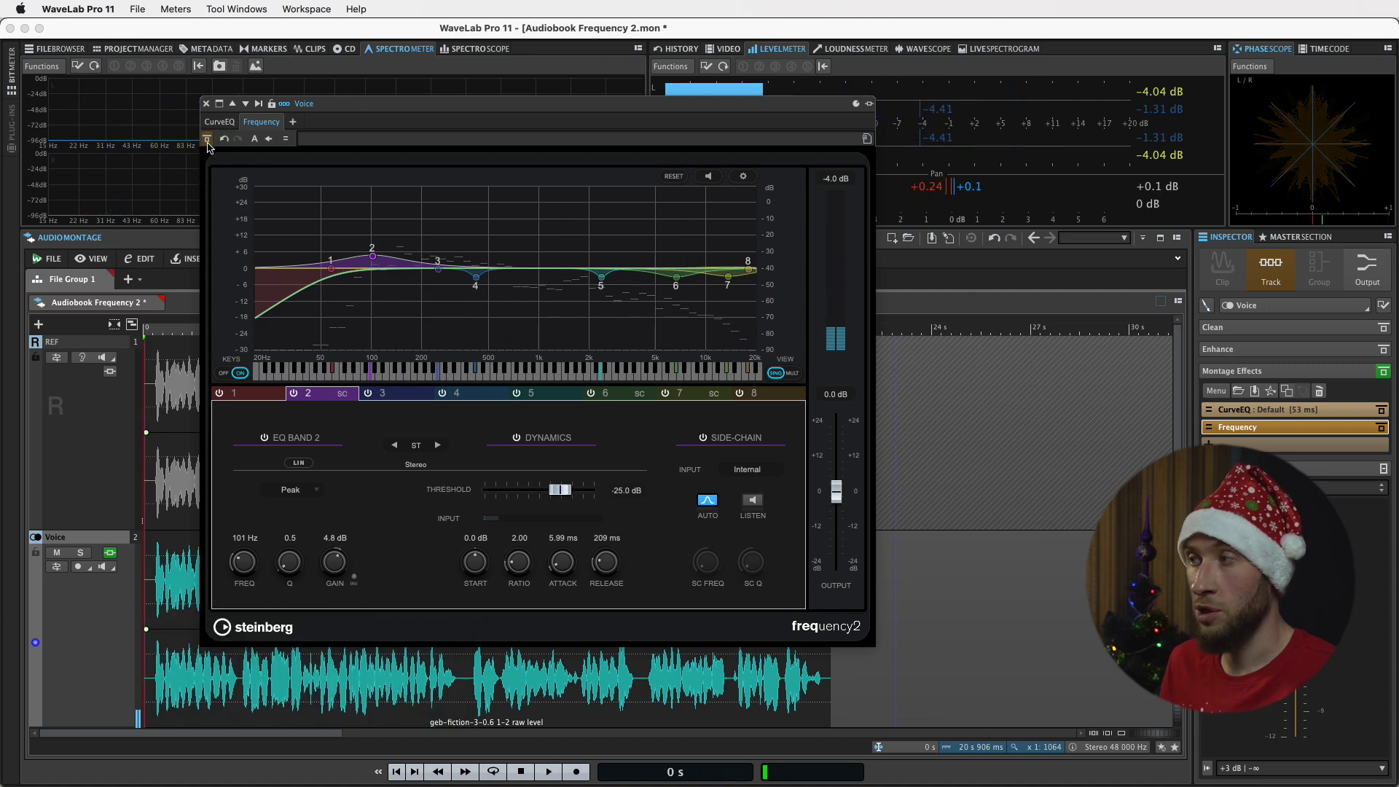
Step: Bypass all of the Voice track's montage effects, listen to the raw voice and re-enable the effects
{"action": "left_click", "coordinate": [1383, 373]}
{"action": "key", "text": "space"}
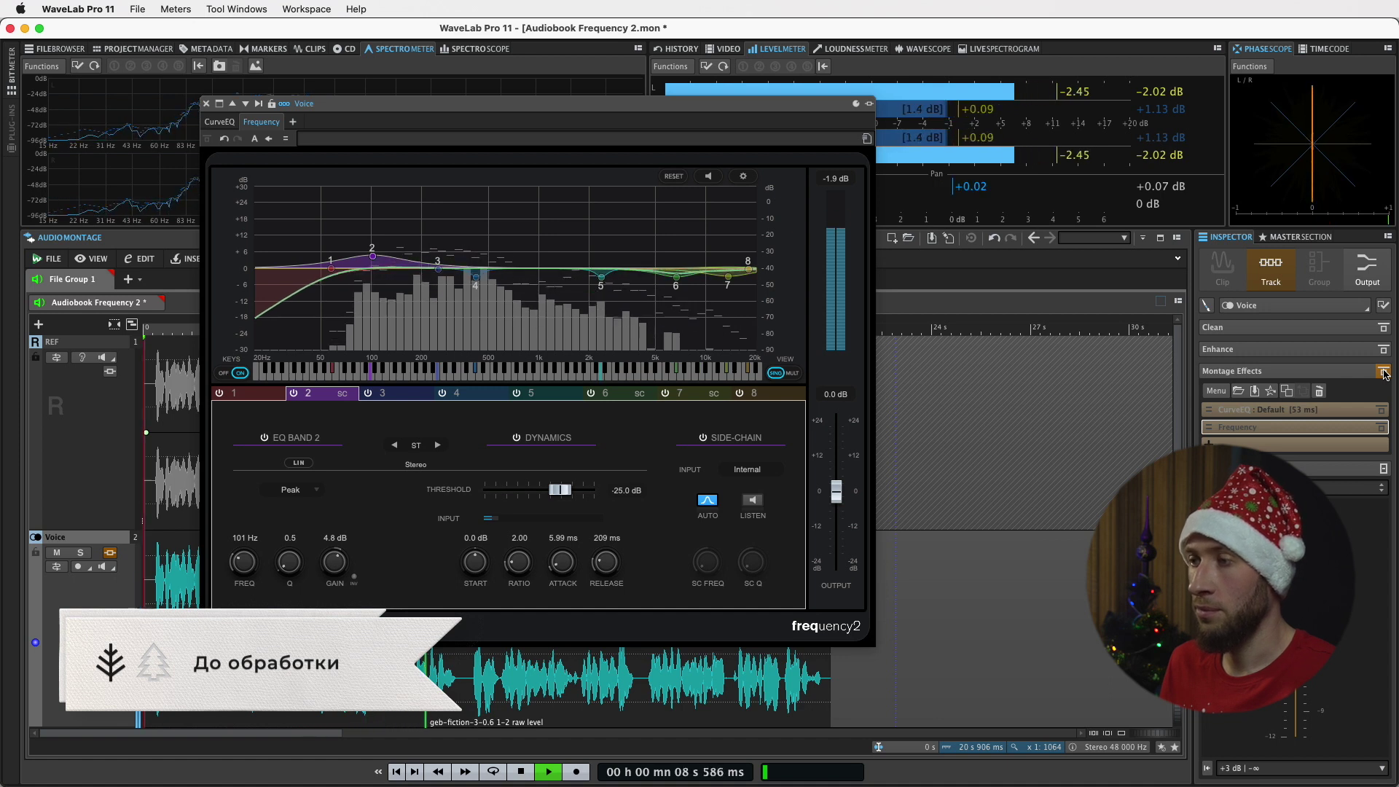
{"action": "key", "text": "space"}
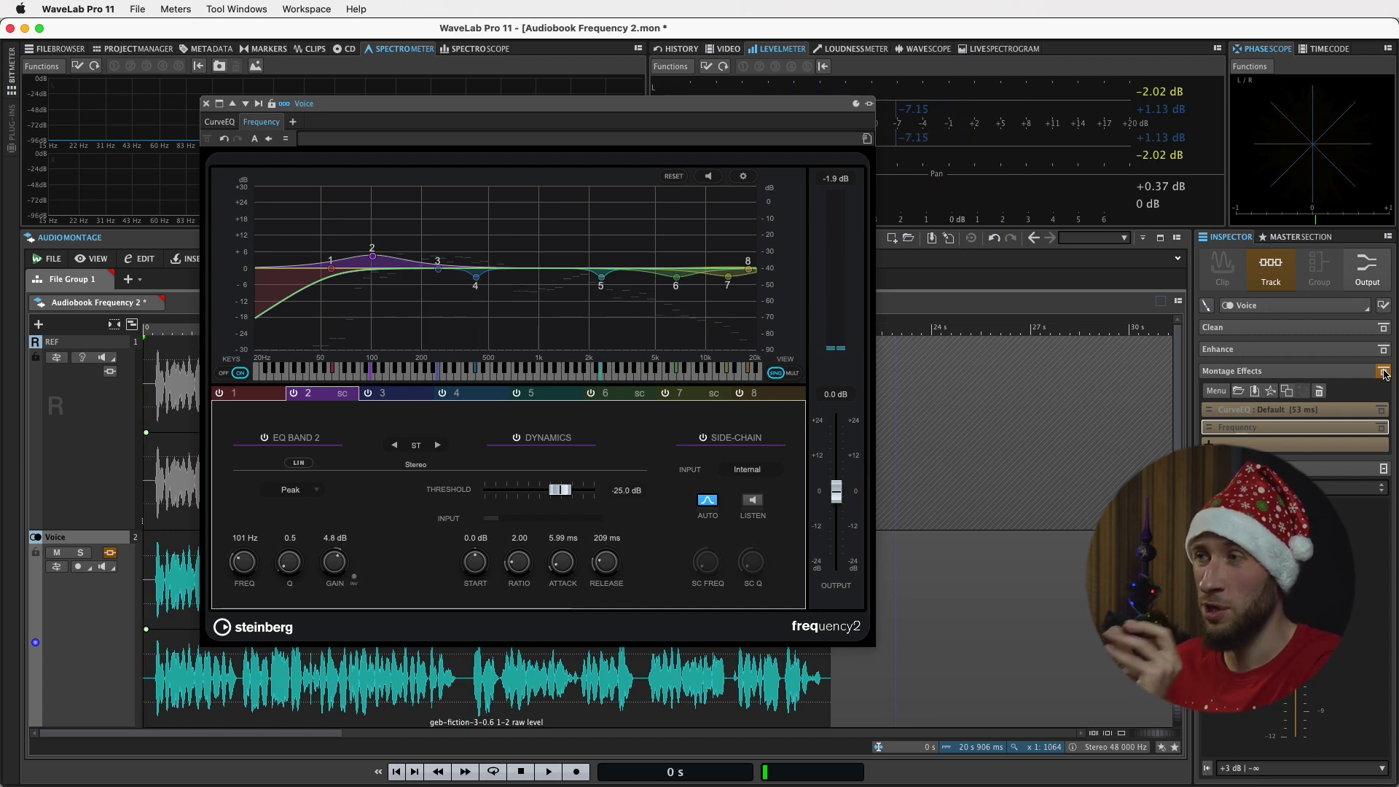
{"action": "left_click", "coordinate": [1384, 373]}
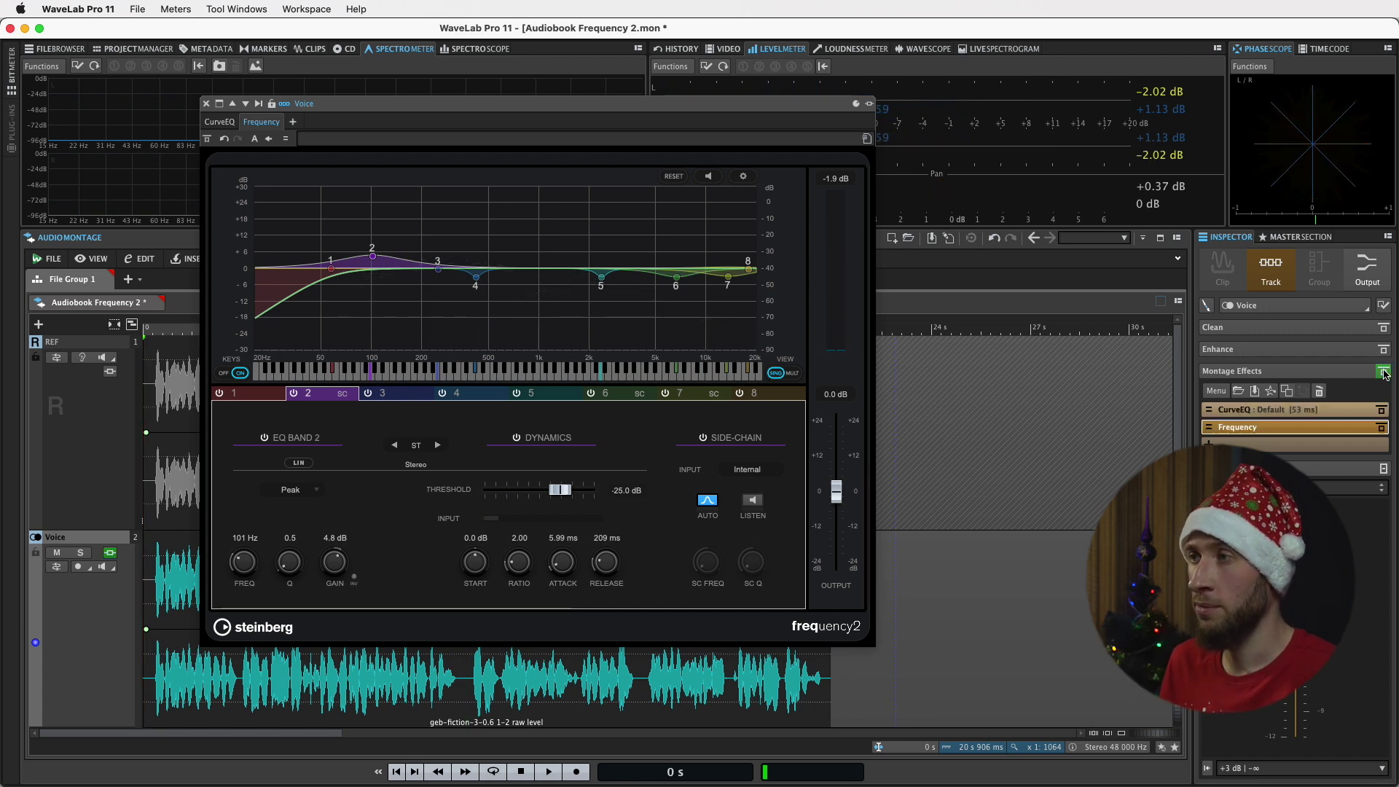
Step: Play the processed voice and reduce EQ band 2 to 2.4 dB gain at about 98 Hz
{"action": "key", "text": "space"}
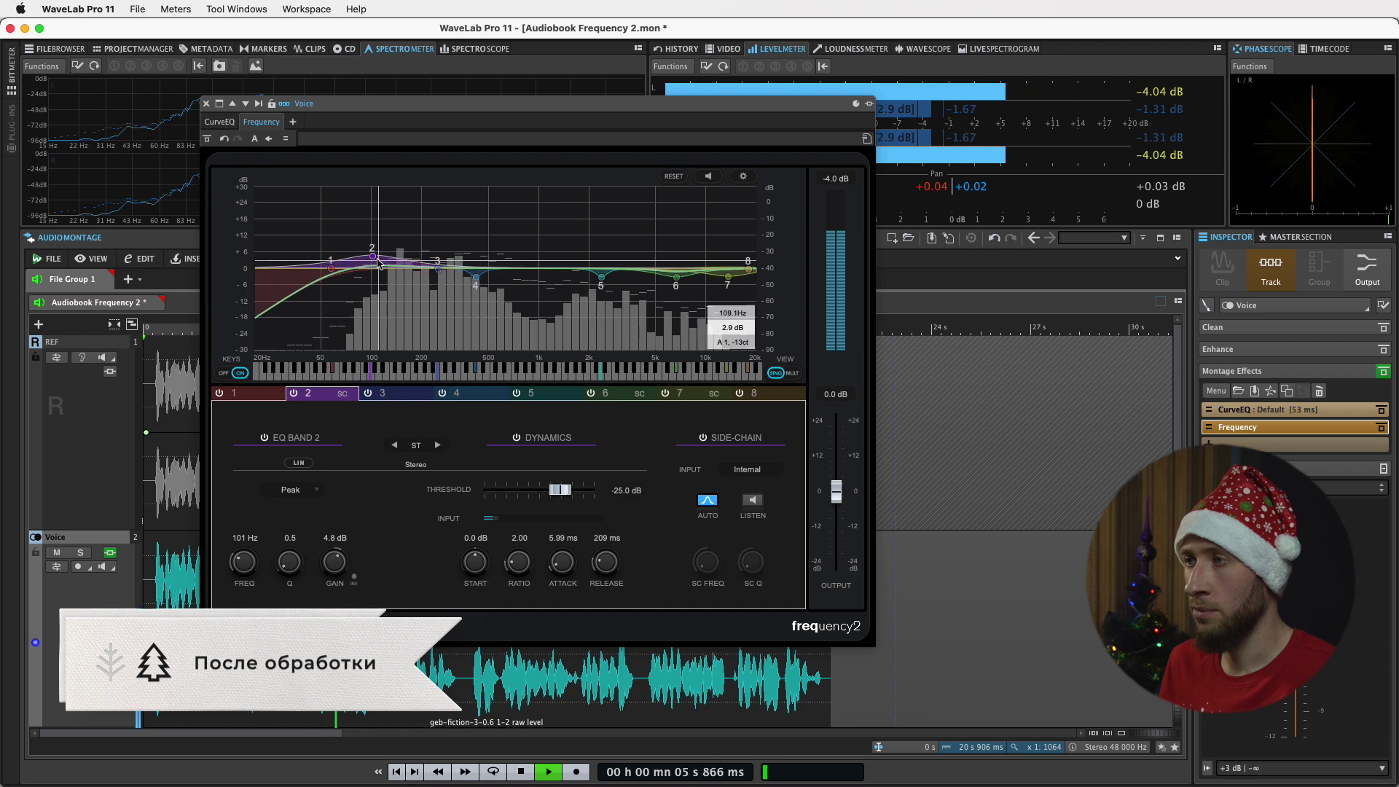
{"action": "left_click_drag", "start_coordinate": [373, 258], "coordinate": [371, 266]}
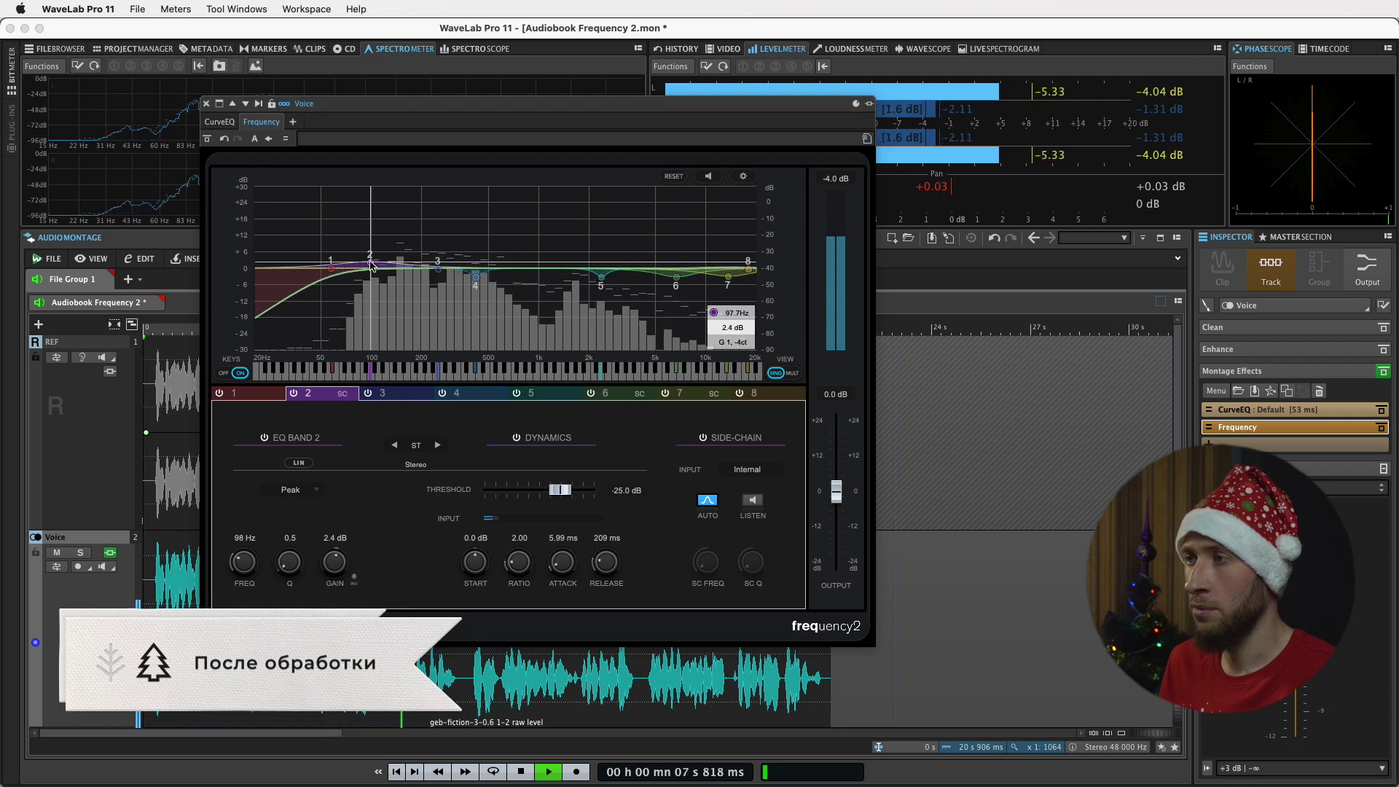
{"action": "key", "text": "space"}
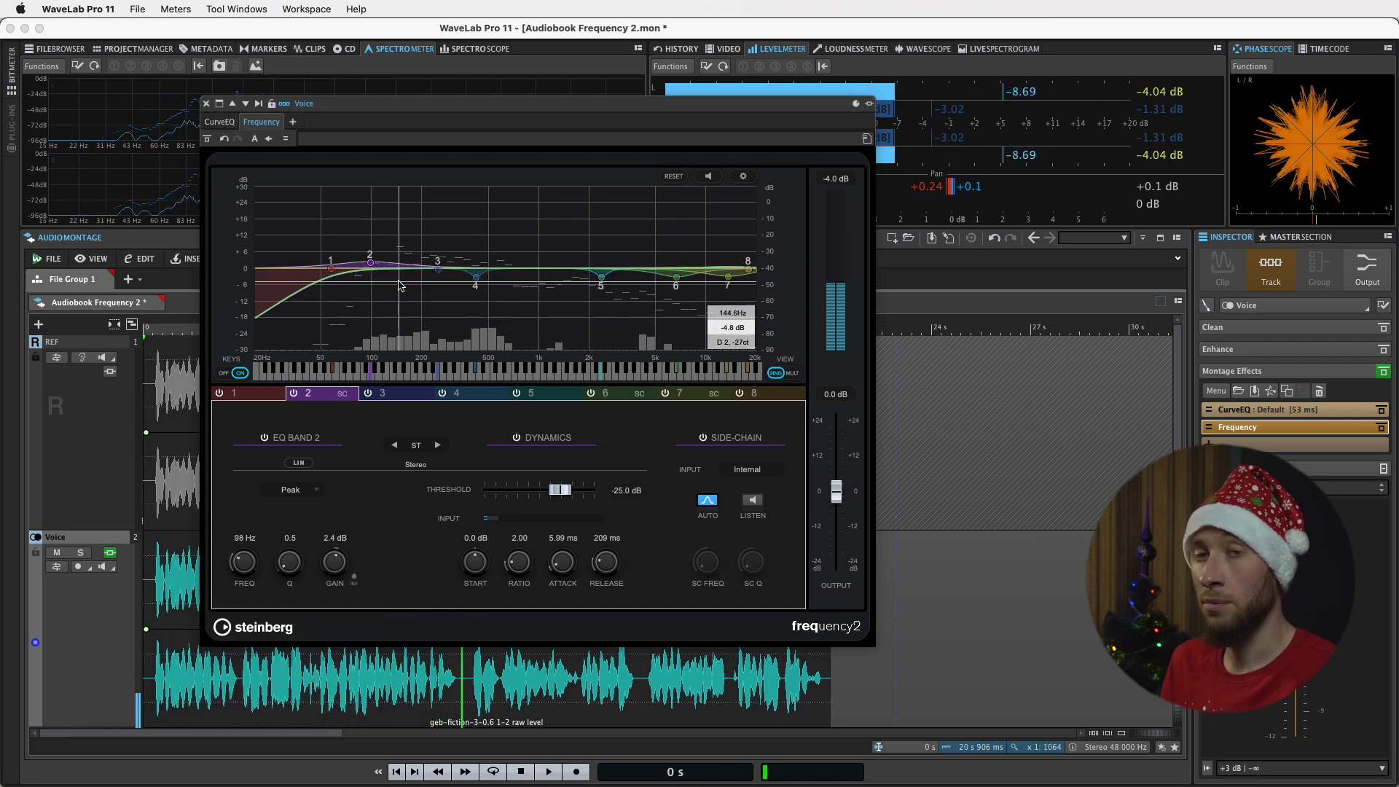